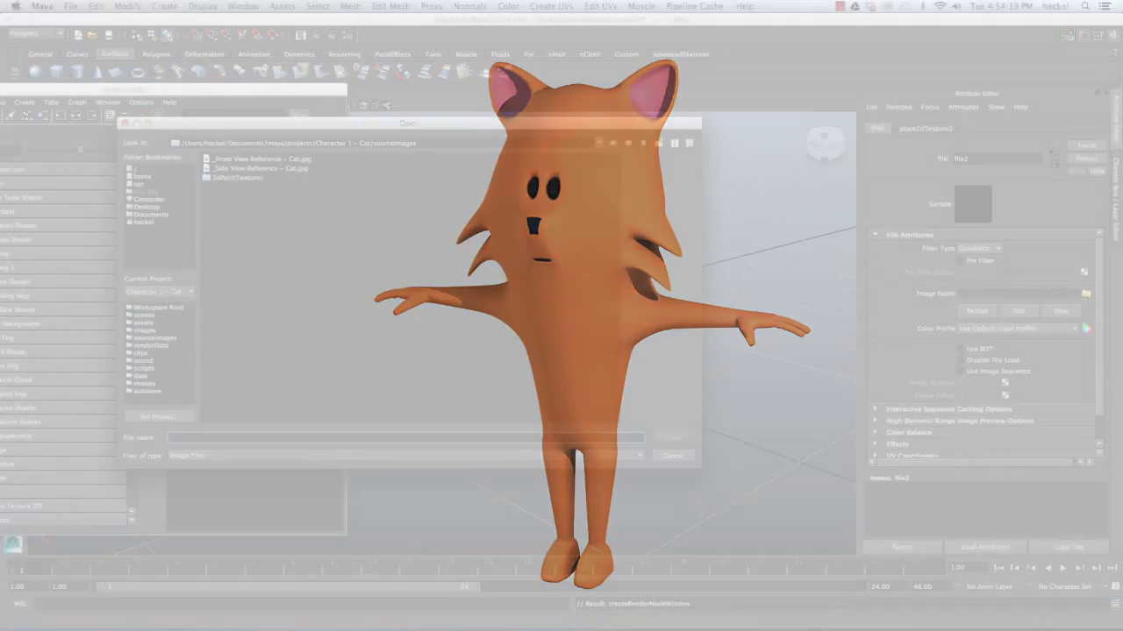
Step: Load "_Side View Reference – Cat.jpg" into the file texture and assign SideVIEW_mat to the blank reference plane
{"action": "left_click", "coordinate": [254, 168]}
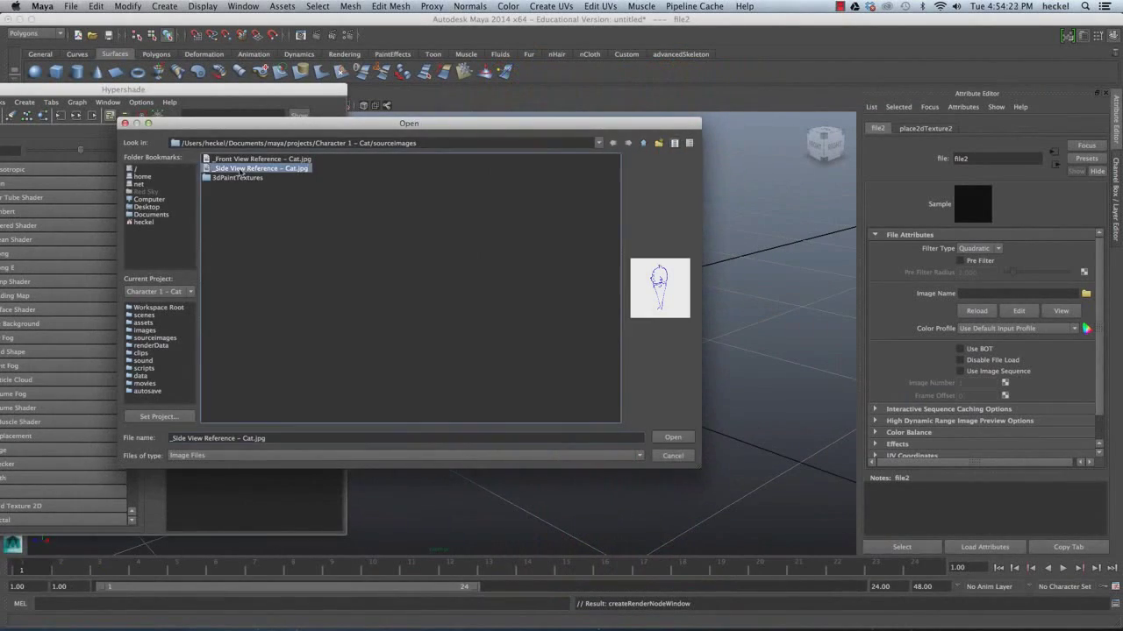
{"action": "left_click", "coordinate": [674, 435]}
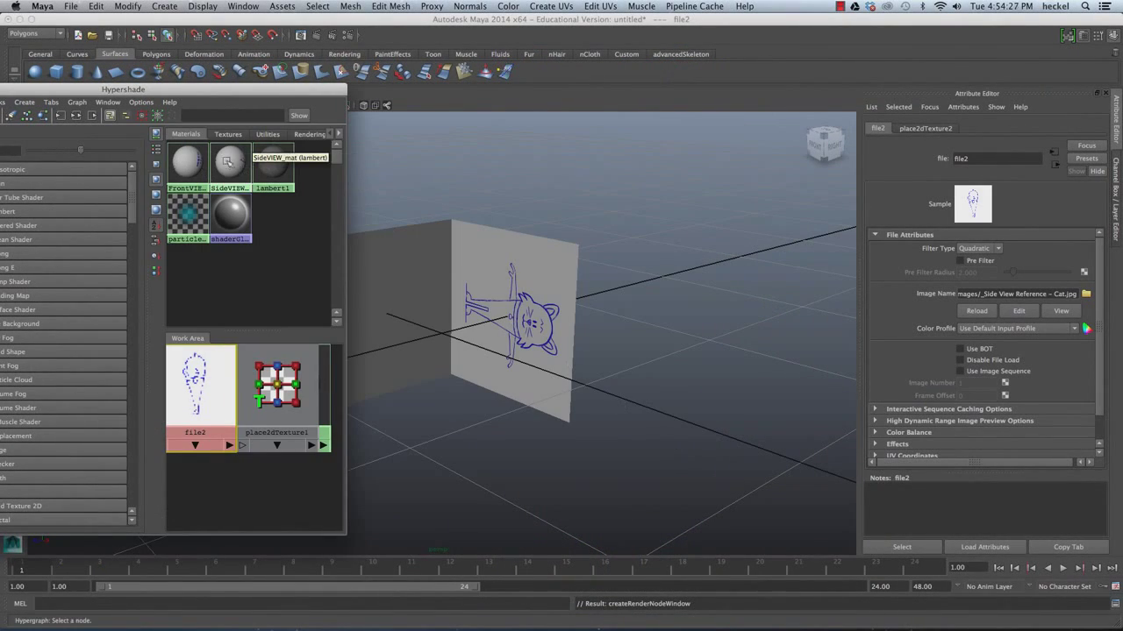
{"action": "middle_click_drag", "start_coordinate": [230, 162], "coordinate": [399, 272]}
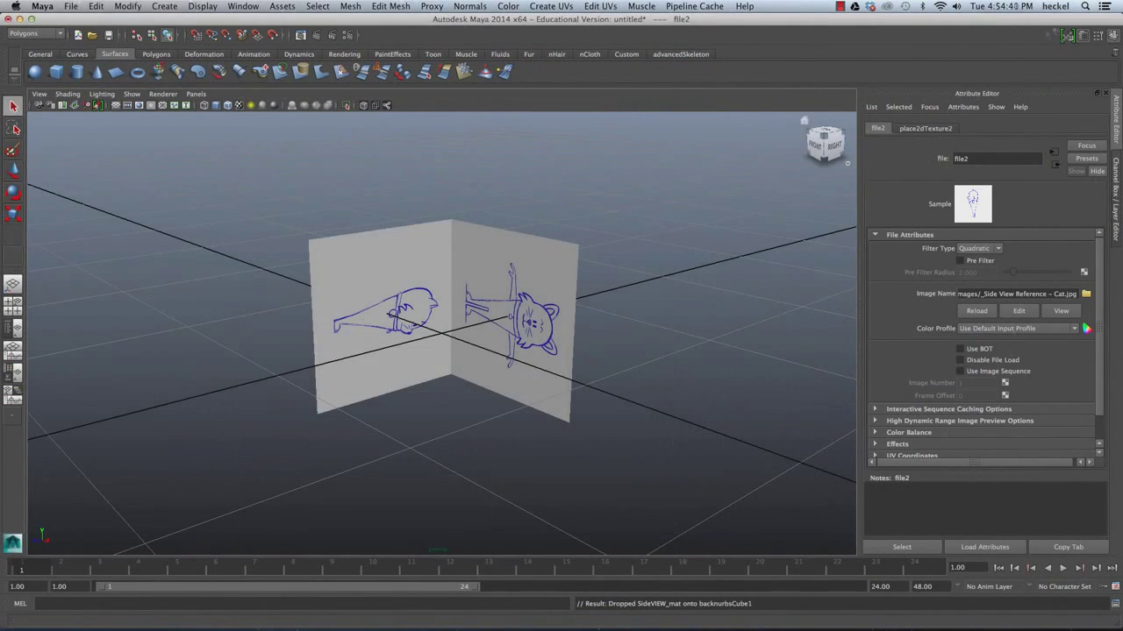
{"action": "left_click", "coordinate": [1112, 35]}
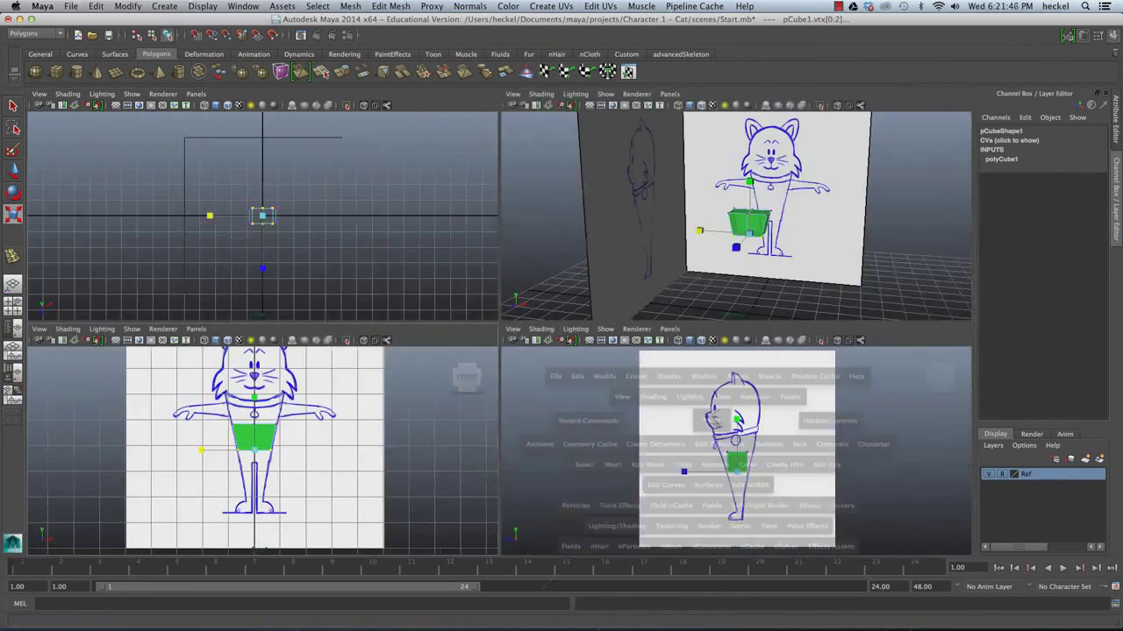
Step: Fit the green cube's vertices to the cat's torso outline in the front view
{"action": "key", "text": "space"}
{"action": "left_click_drag", "start_coordinate": [474, 301], "coordinate": [441, 305]}
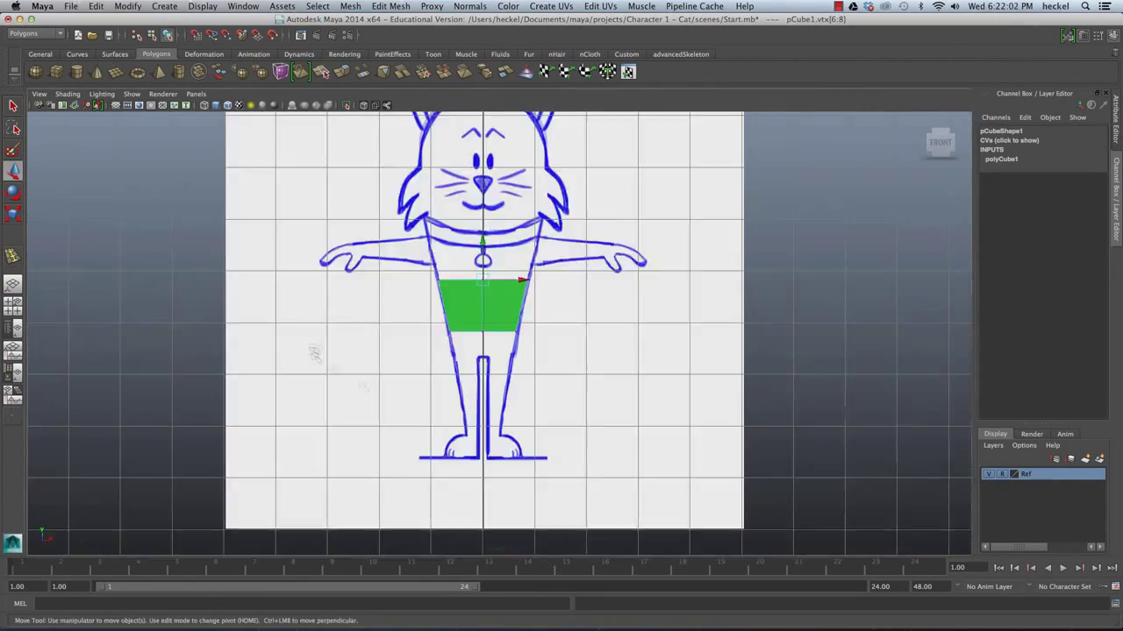
{"action": "key", "text": "space"}
{"action": "key", "text": "space"}
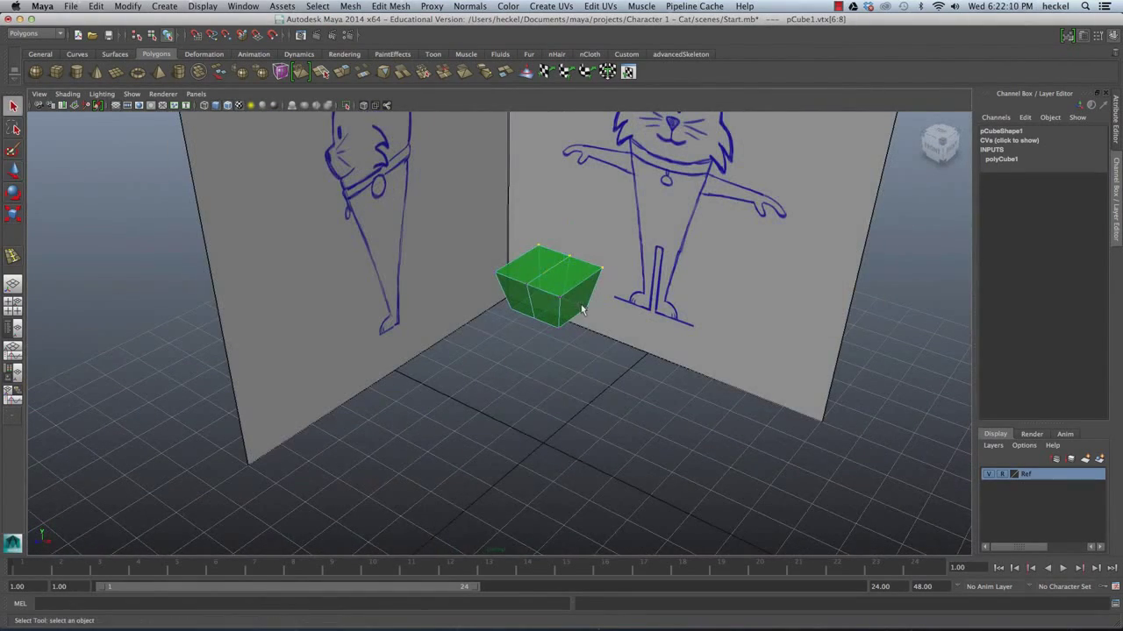
Step: Extrude the green block's two top faces up towards the collar and scale them to the torso outlines in the front and side views
{"action": "right_click_drag", "start_coordinate": [564, 254], "coordinate": [562, 303]}
{"action": "left_click_drag", "start_coordinate": [561, 303], "coordinate": [568, 333], "text": "alt"}
{"action": "key", "text": "space"}
{"action": "key", "text": "space"}
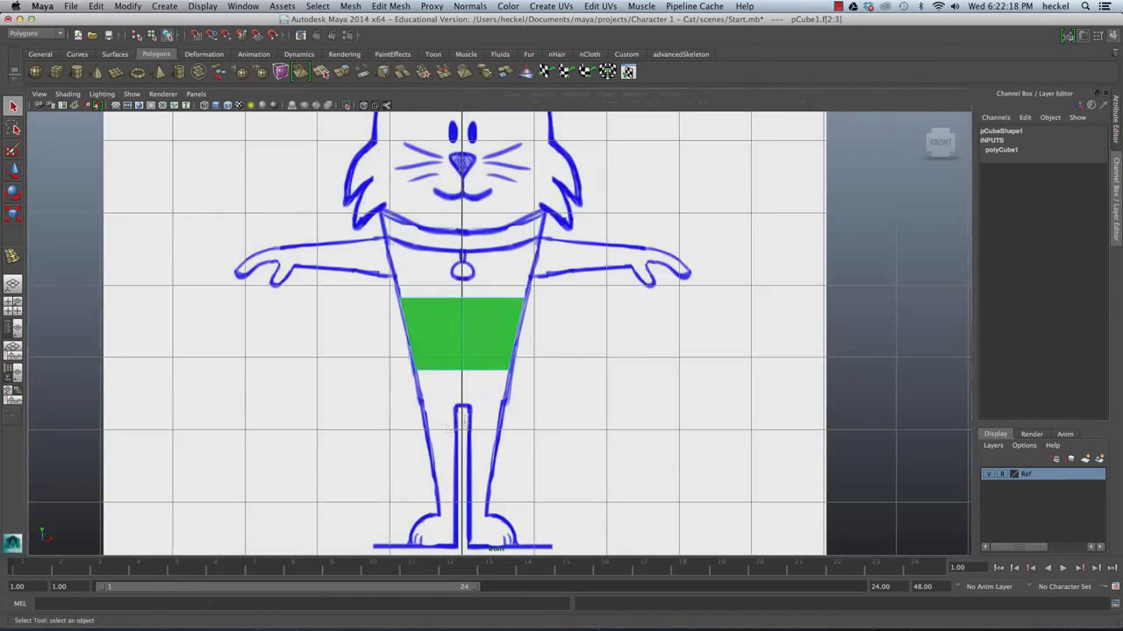
{"action": "left_click", "coordinate": [343, 73]}
{"action": "left_click_drag", "start_coordinate": [435, 266], "coordinate": [436, 194]}
{"action": "left_click_drag", "start_coordinate": [501, 152], "coordinate": [526, 153]}
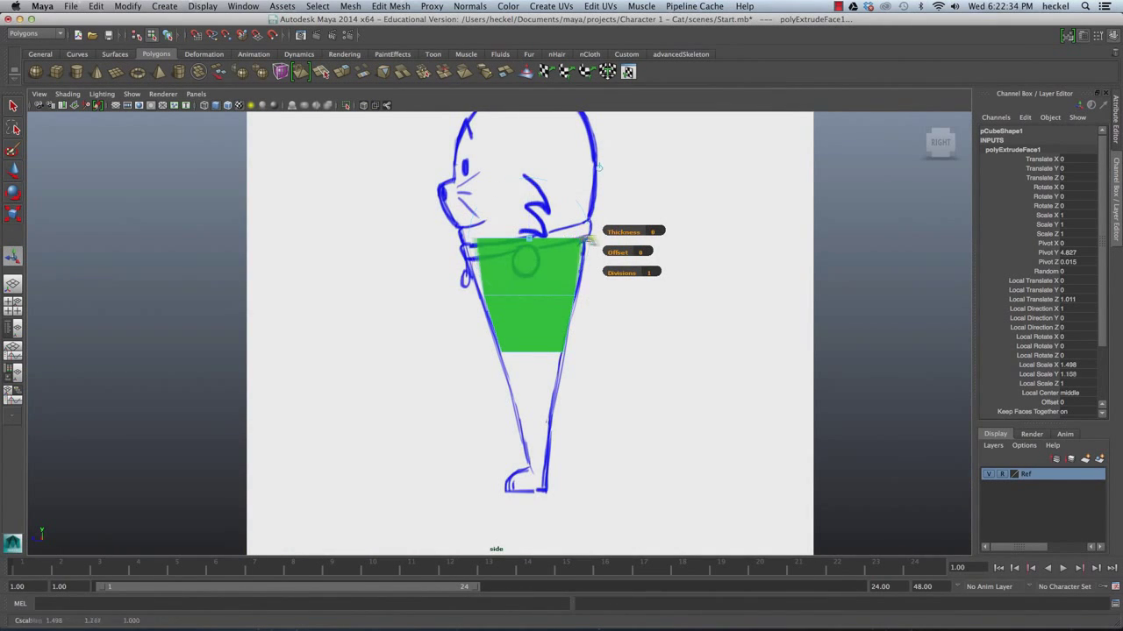
{"action": "left_click_drag", "start_coordinate": [590, 240], "coordinate": [596, 240]}
Step: Move the extruded block's top corner vertices in the side view so the top edge follows the slanted collar line
{"action": "scroll", "coordinate": [596, 241], "scroll_direction": "up", "scroll_amount": 2}
{"action": "right_click_drag", "start_coordinate": [498, 223], "coordinate": [447, 224]}
{"action": "left_click_drag", "start_coordinate": [449, 203], "coordinate": [468, 244]}
{"action": "key", "text": "w"}
{"action": "left_click", "coordinate": [636, 273]}
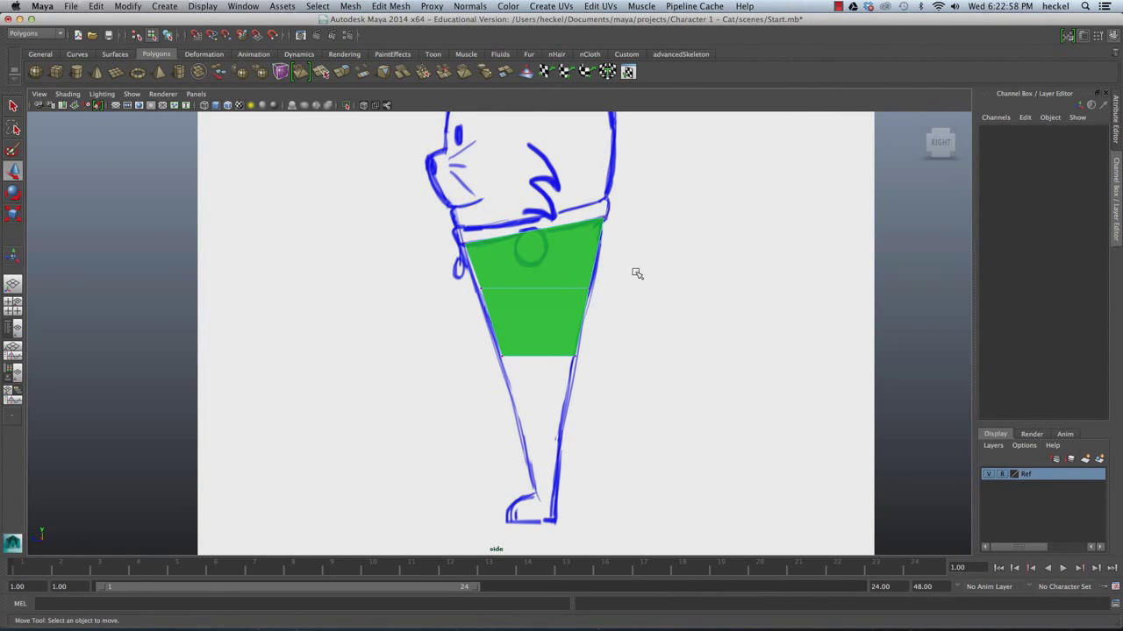
{"action": "key", "text": "space"}
{"action": "key", "text": "space"}
{"action": "right_click_drag", "start_coordinate": [411, 393], "coordinate": [386, 393], "text": "alt"}
{"action": "key", "text": "space"}
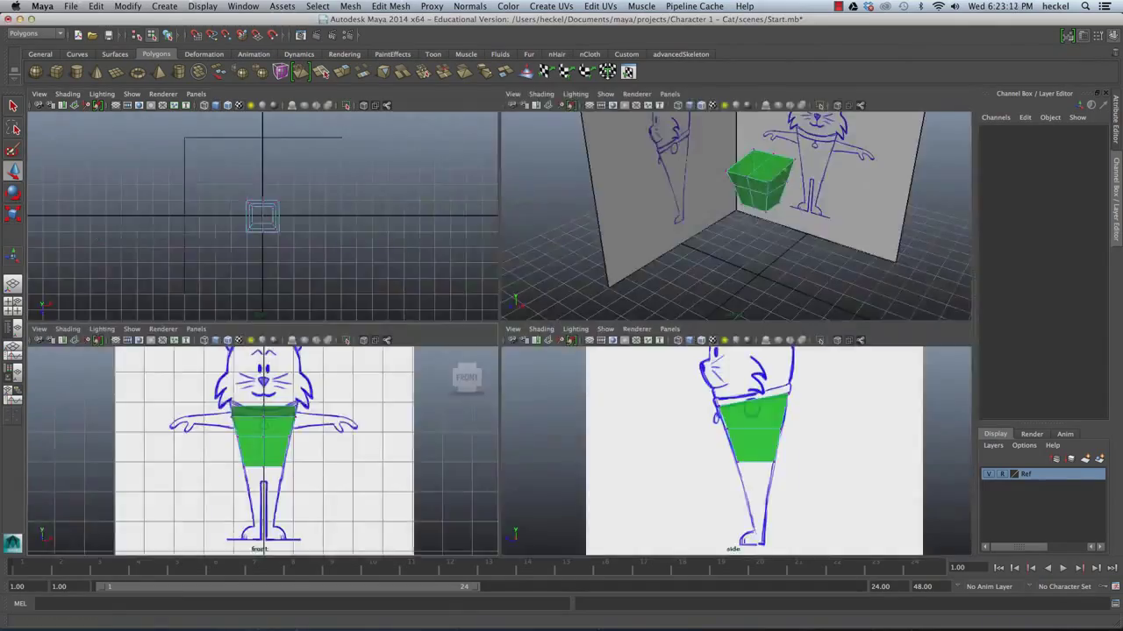
{"action": "key", "text": "space"}
{"action": "left_click_drag", "start_coordinate": [701, 290], "coordinate": [750, 358], "text": "alt"}
{"action": "right_click_drag", "start_coordinate": [749, 358], "coordinate": [800, 357], "text": "alt"}
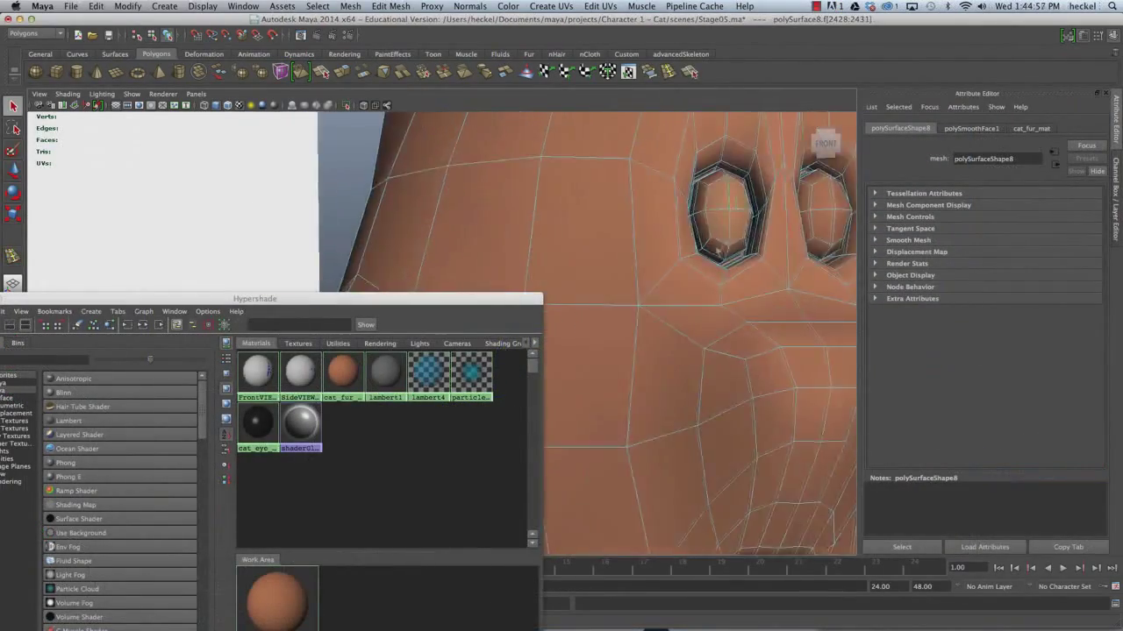
Step: Select the faces of the eyes and nose tip and assign the dark cat_eye material to the nose faces
{"action": "left_click", "coordinate": [693, 200], "text": "shift"}
{"action": "middle_click_drag", "start_coordinate": [744, 227], "coordinate": [715, 212], "text": "alt"}
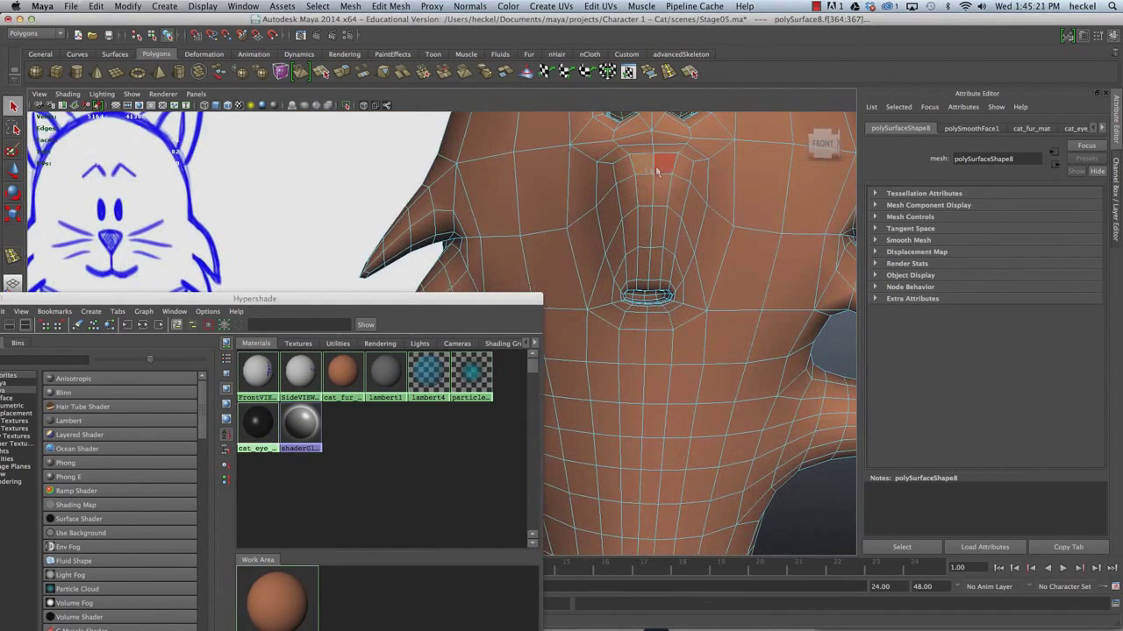
{"action": "middle_click_drag", "start_coordinate": [257, 423], "coordinate": [660, 177]}
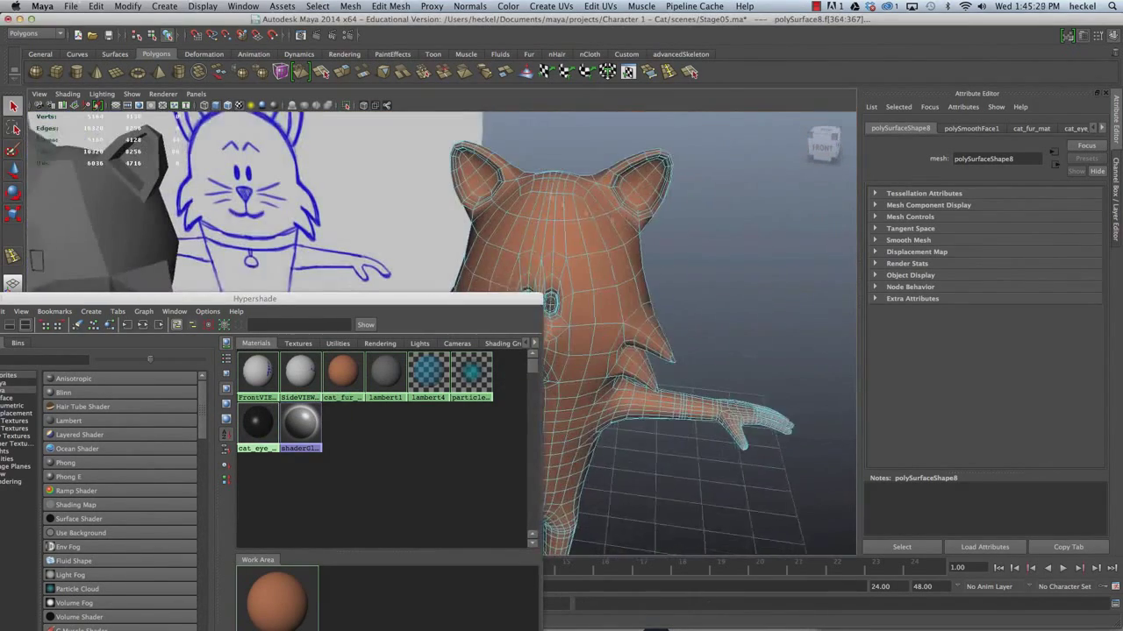
Step: Create a Lambert material named ear_mat with a soft pink colour and start selecting the inner ear faces
{"action": "left_click", "coordinate": [68, 421]}
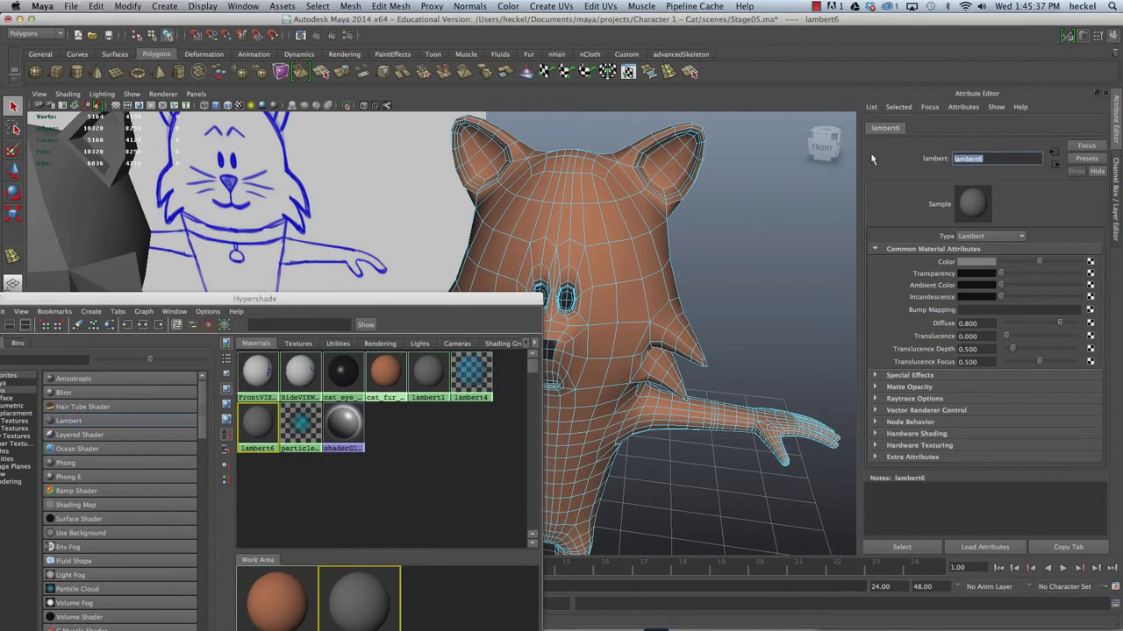
{"action": "type", "text": "eye"}
{"action": "type", "text": "_mat"}
{"action": "key", "text": "Return"}
{"action": "left_click", "coordinate": [975, 261]}
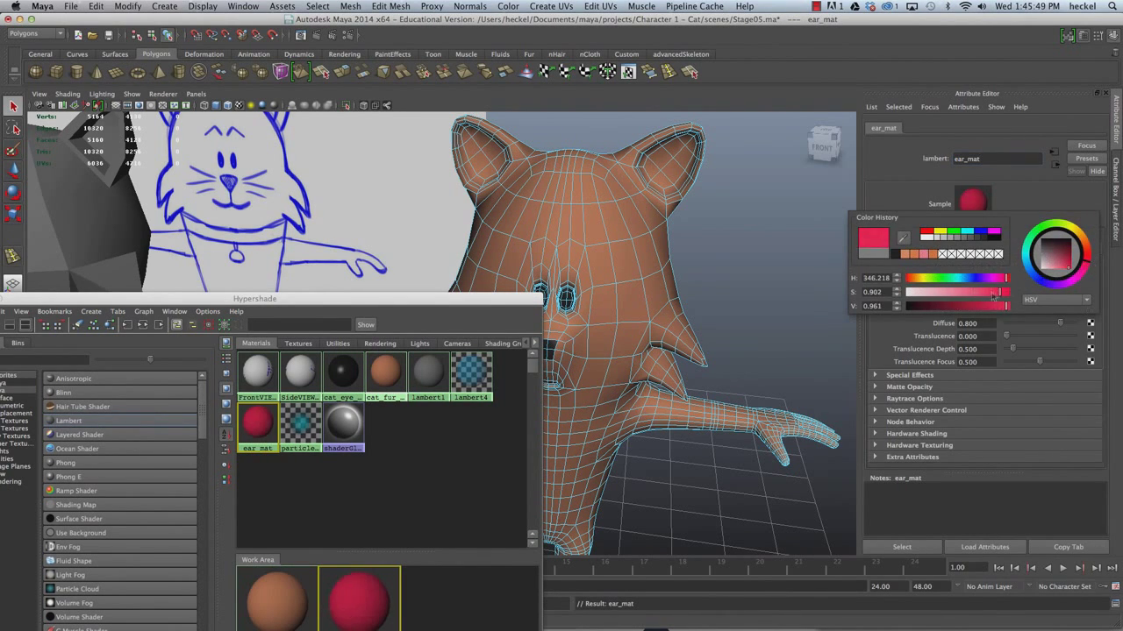
{"action": "left_click_drag", "start_coordinate": [997, 293], "coordinate": [964, 294]}
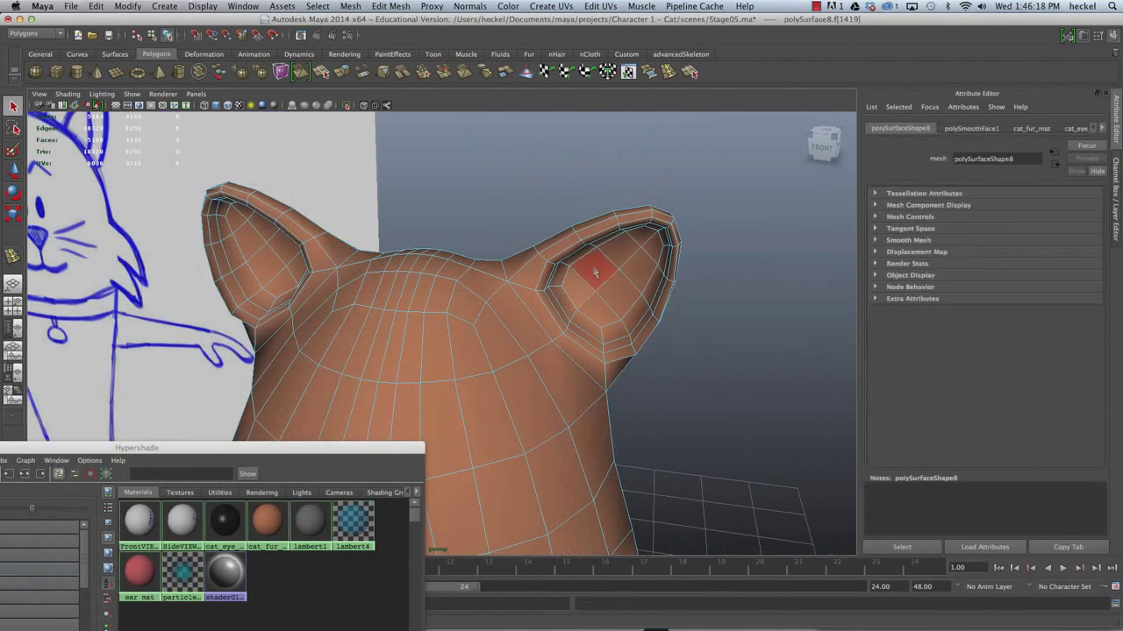
{"action": "left_click", "coordinate": [599, 269]}
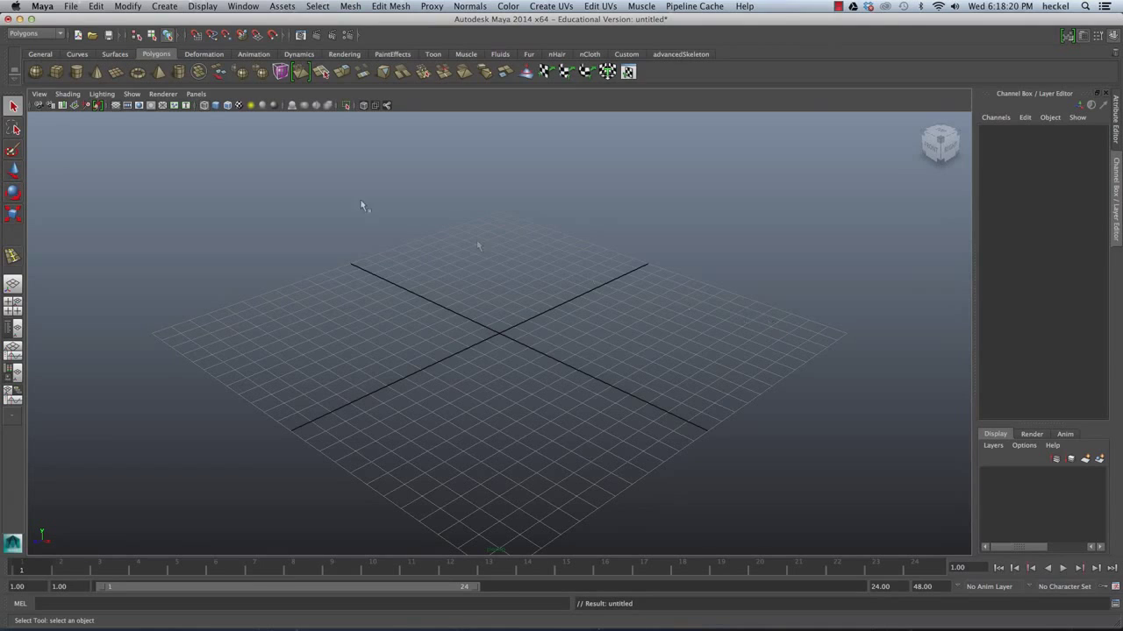
Step: Open the scene file Start.mb from the Character 1 – Cat project
{"action": "left_click", "coordinate": [70, 6]}
{"action": "left_click", "coordinate": [123, 39]}
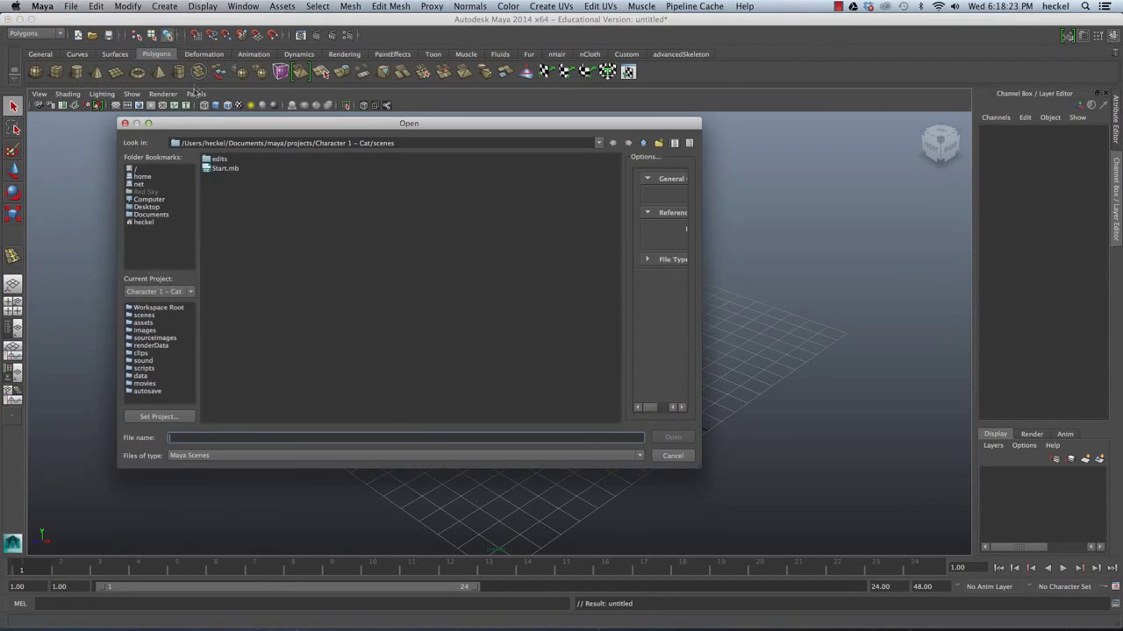
{"action": "left_click", "coordinate": [221, 169]}
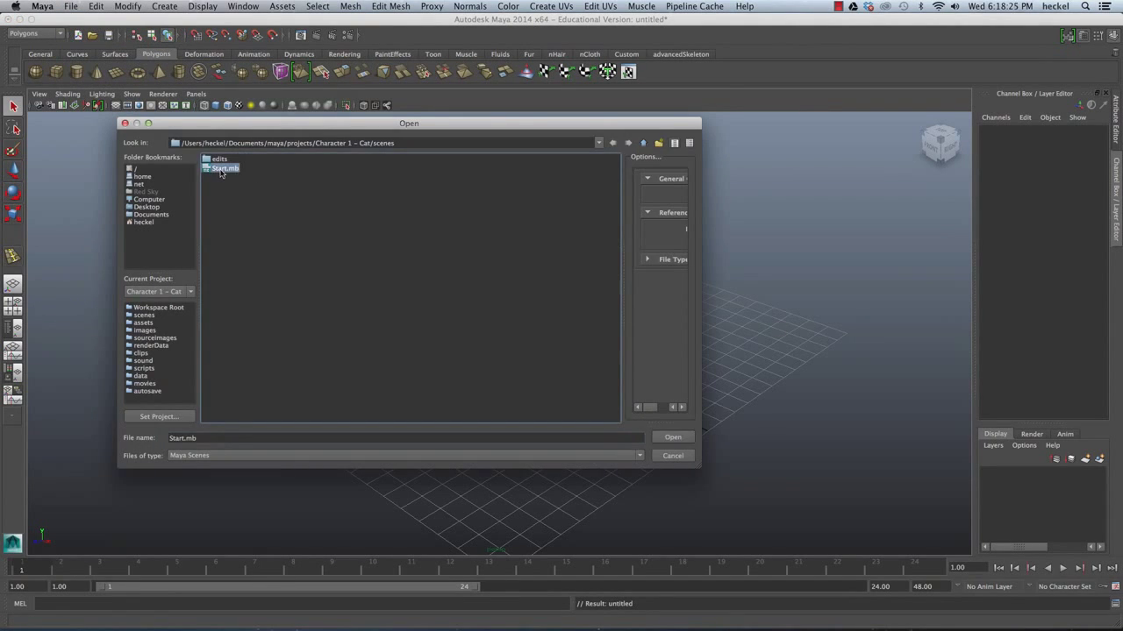
{"action": "left_click", "coordinate": [671, 438]}
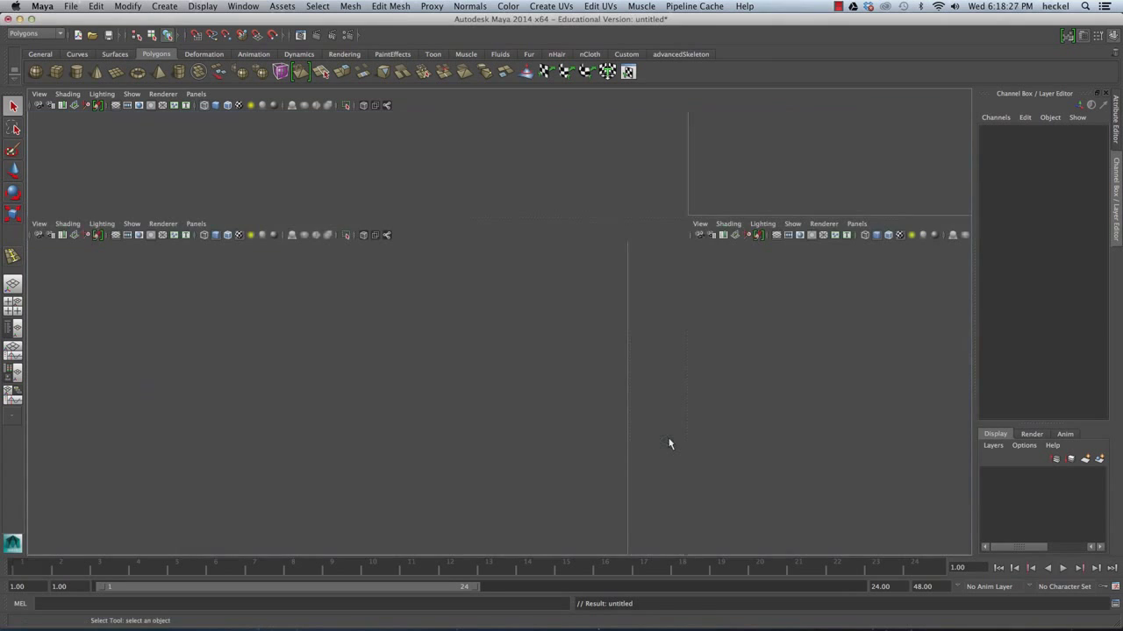
Step: Create a polygon cube and raise it to about 5.28 in Y, level with the torso in the reference drawings
{"action": "left_click_drag", "start_coordinate": [493, 290], "coordinate": [538, 300], "text": "alt"}
{"action": "scroll", "coordinate": [471, 275], "scroll_direction": "up", "scroll_amount": 5}
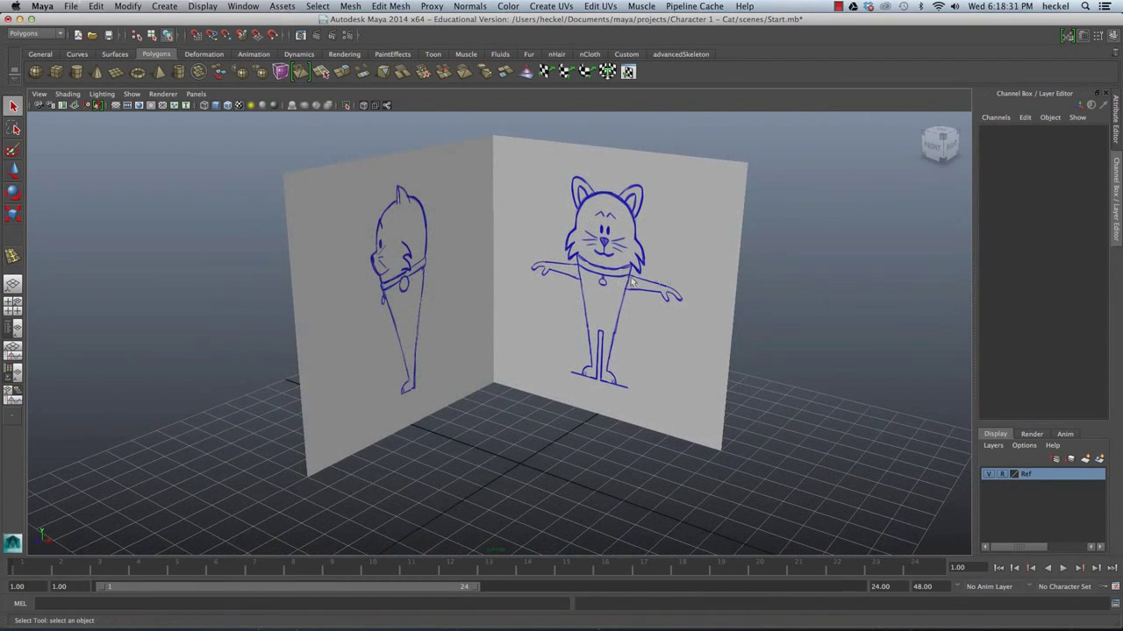
{"action": "mouse_move", "coordinate": [700, 313]}
{"action": "left_mouse_down", "text": "alt"}
{"action": "mouse_move", "coordinate": [679, 325]}
{"action": "mouse_move", "coordinate": [704, 318]}
{"action": "left_mouse_up", "text": "alt"}
{"action": "middle_click_drag", "start_coordinate": [696, 357], "coordinate": [693, 354], "text": "alt"}
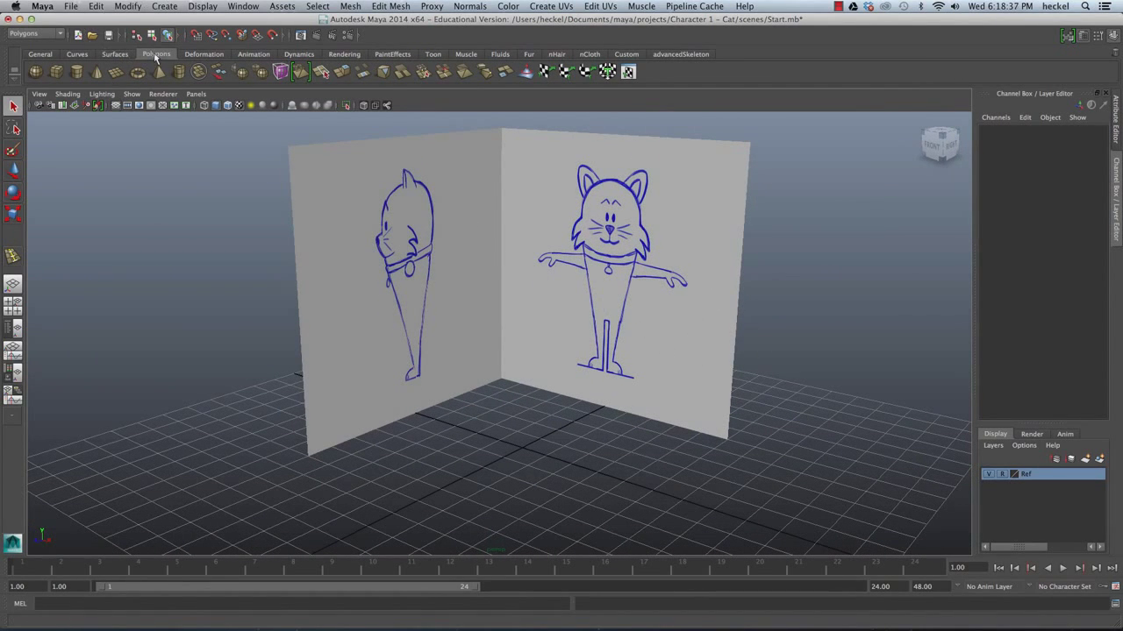
{"action": "left_click", "coordinate": [58, 73]}
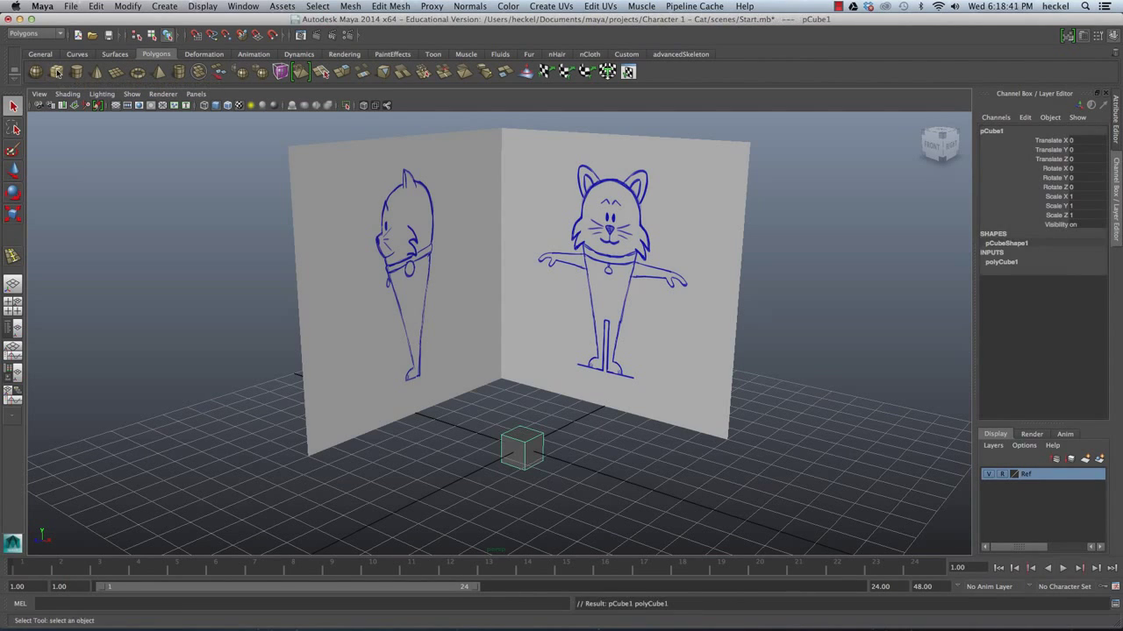
{"action": "key", "text": "w"}
{"action": "left_click_drag", "start_coordinate": [522, 412], "coordinate": [519, 260]}
{"action": "left_click_drag", "start_coordinate": [579, 286], "coordinate": [565, 253], "text": "alt"}
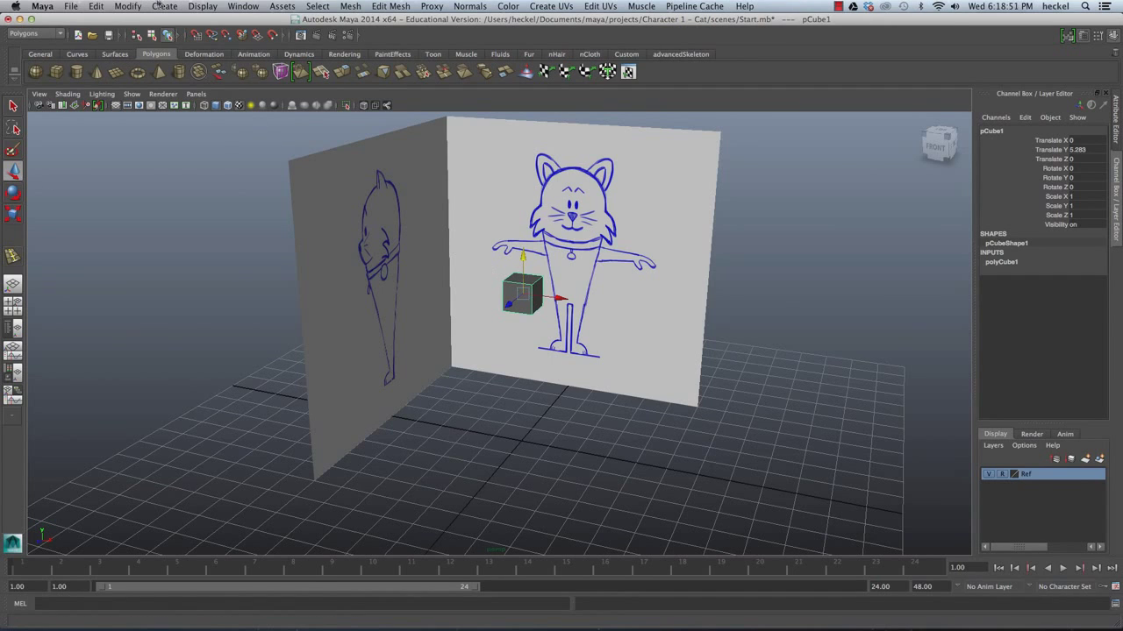
Step: Create a new Lambert material in the Hypershade and open its attributes
{"action": "left_click", "coordinate": [235, 7]}
{"action": "mouse_move", "coordinate": [252, 38]}
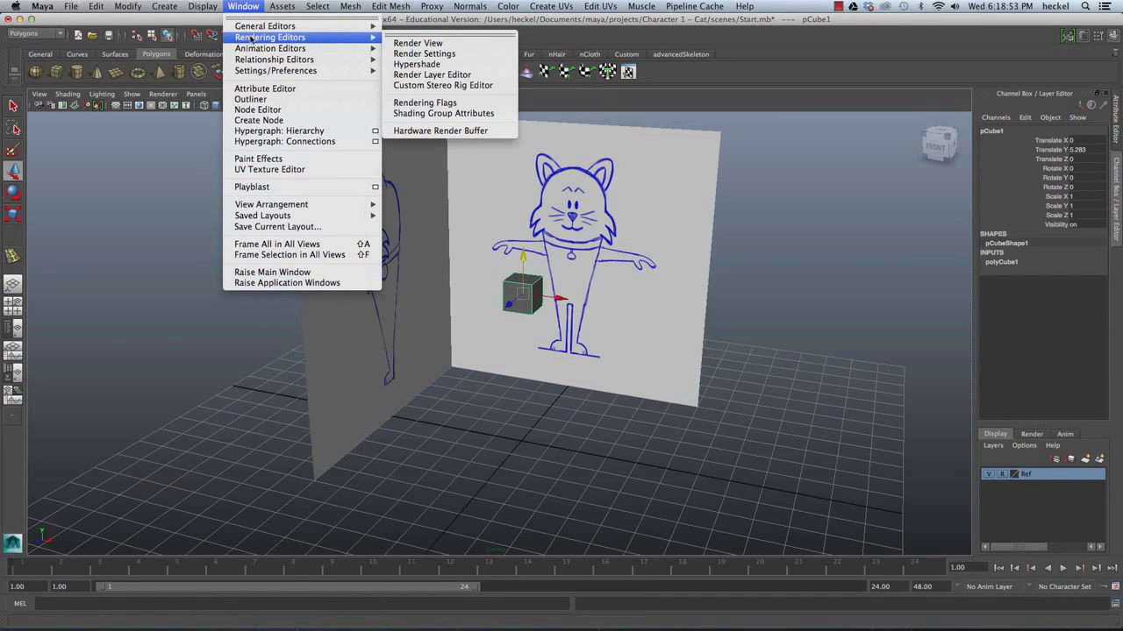
{"action": "left_click", "coordinate": [445, 66]}
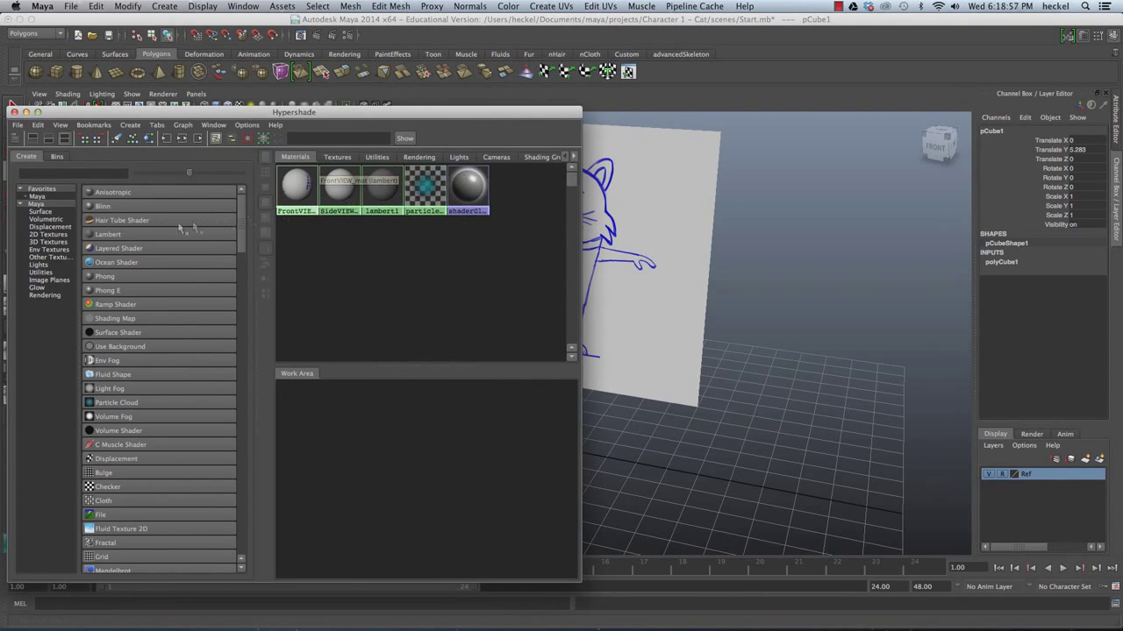
{"action": "left_click", "coordinate": [105, 235]}
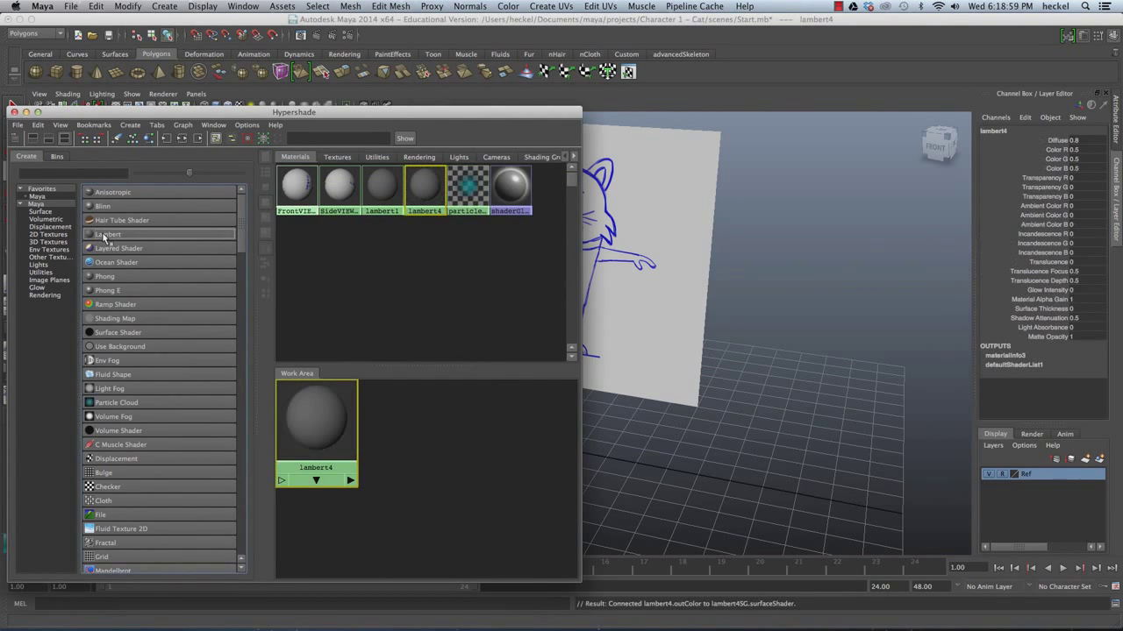
{"action": "double_click", "coordinate": [423, 195]}
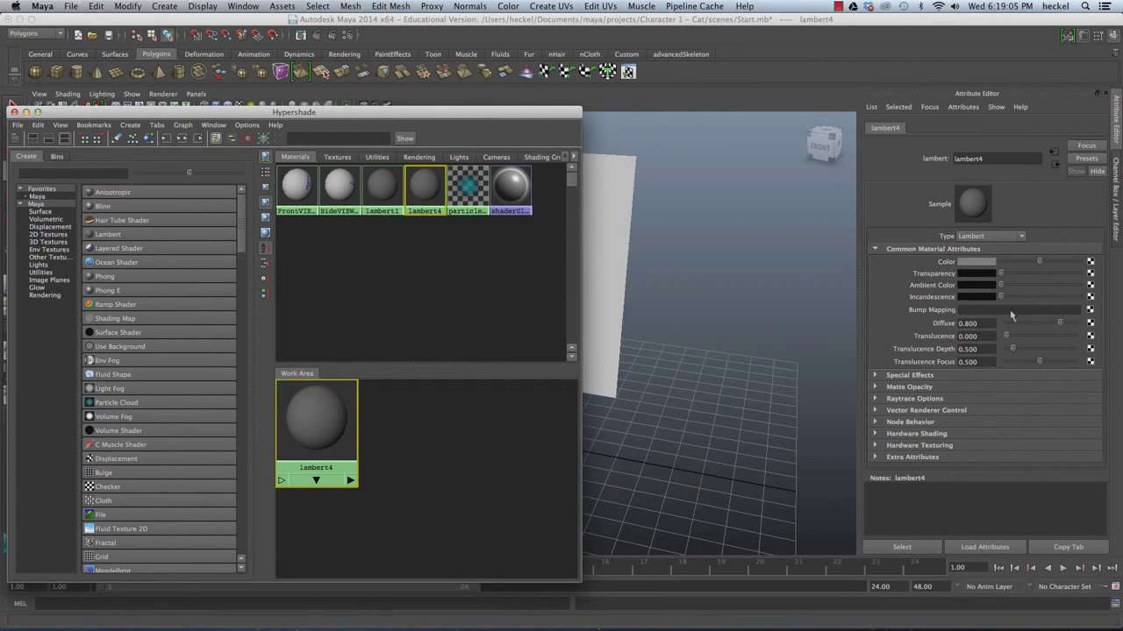
Step: Set the new Lambert material's colour to bright green, hue about 124, and make it partly transparent
{"action": "left_click", "coordinate": [977, 262]}
{"action": "left_click_drag", "start_coordinate": [1035, 256], "coordinate": [1084, 272]}
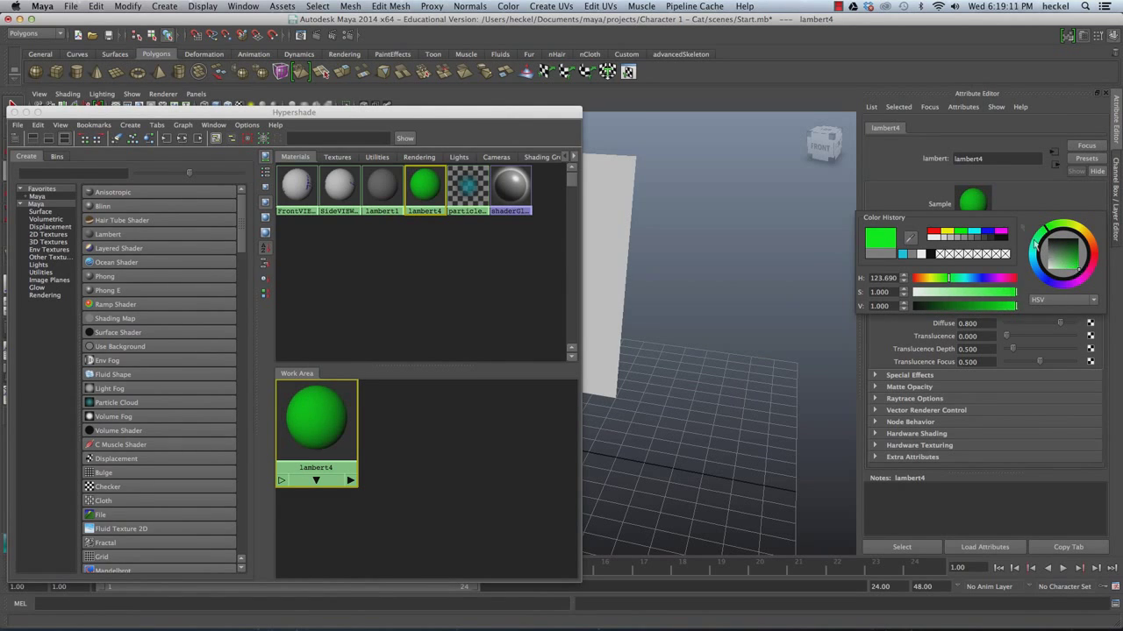
{"action": "left_click_drag", "start_coordinate": [997, 274], "coordinate": [1019, 276]}
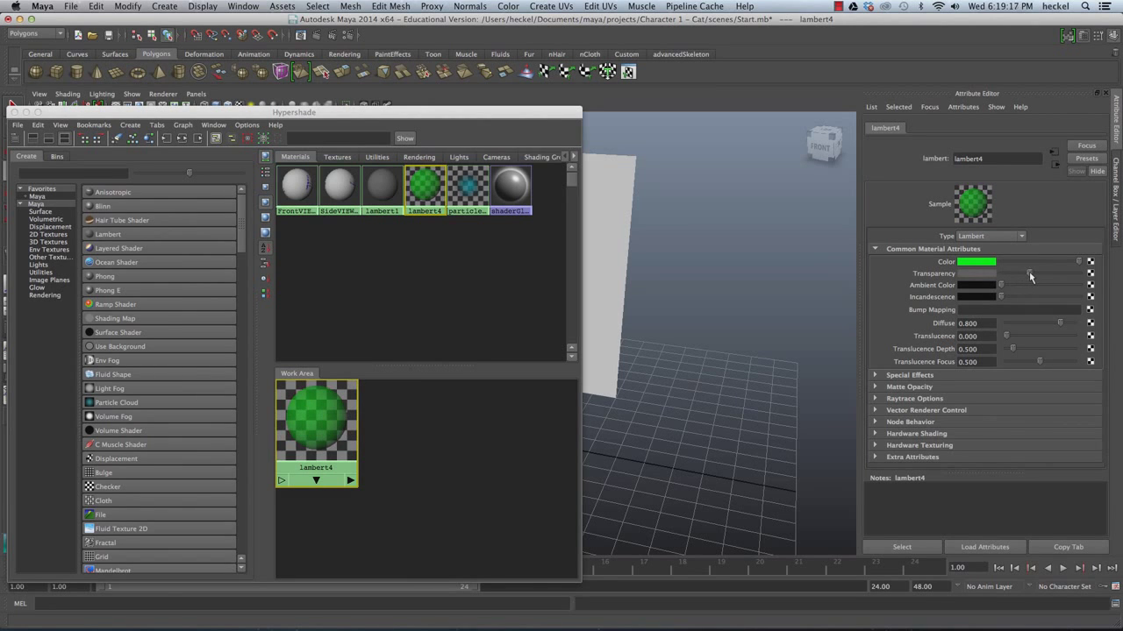
Step: Assign the transparent green material to the cube and close the Hypershade
{"action": "left_click_drag", "start_coordinate": [478, 112], "coordinate": [937, 102]}
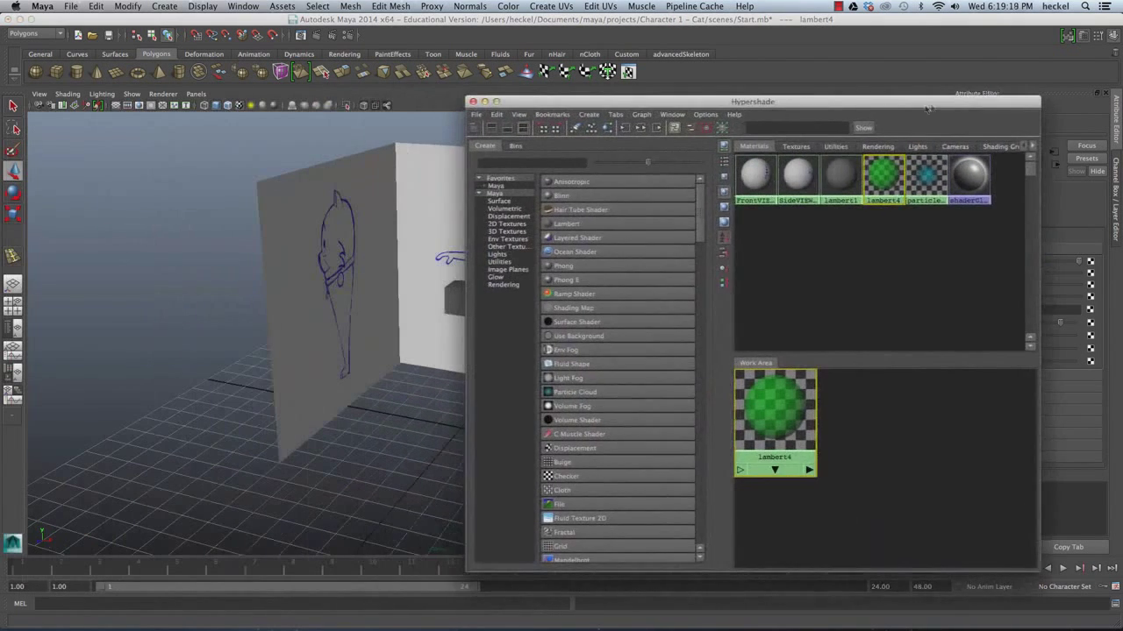
{"action": "left_click_drag", "start_coordinate": [695, 100], "coordinate": [749, 86]}
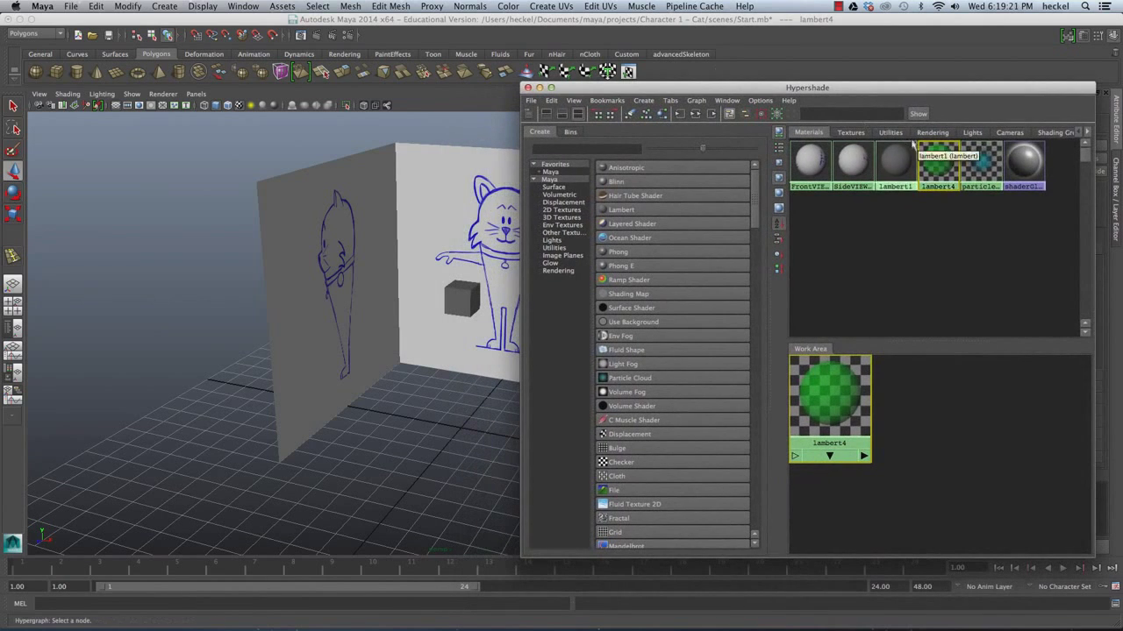
{"action": "middle_click_drag", "start_coordinate": [939, 158], "coordinate": [465, 301]}
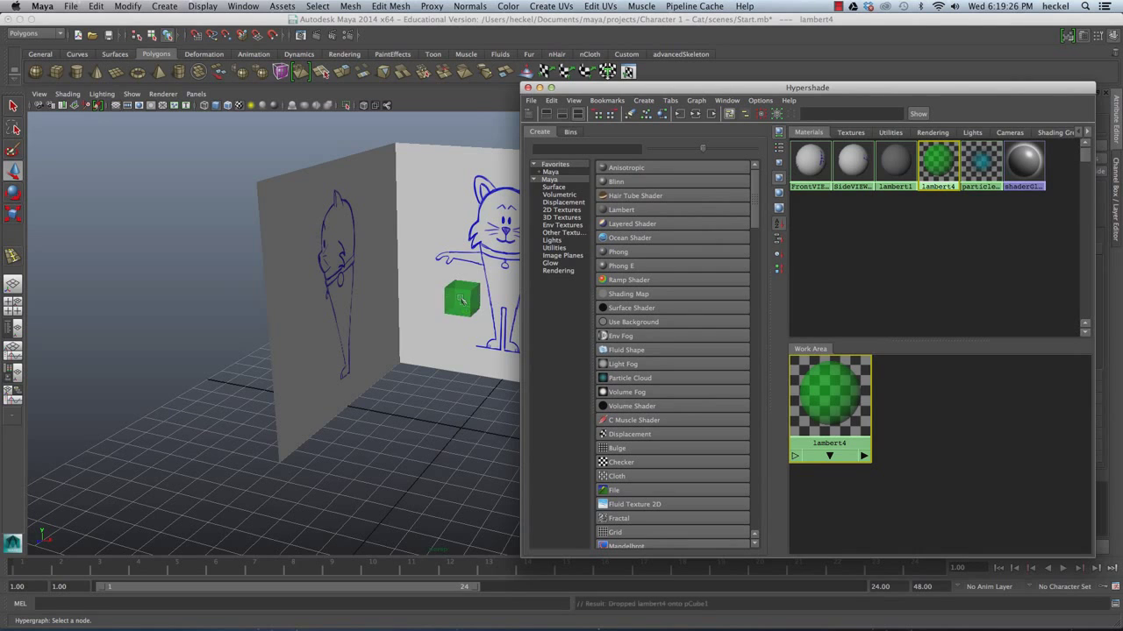
{"action": "left_click", "coordinate": [526, 88]}
Step: Inspect the green cube in perspective from several angles against the front and side reference drawings
{"action": "left_click_drag", "start_coordinate": [491, 281], "coordinate": [459, 284], "text": "alt"}
{"action": "scroll", "coordinate": [459, 283], "scroll_direction": "up", "scroll_amount": 6}
{"action": "left_click", "coordinate": [455, 297]}
{"action": "key", "text": "w"}
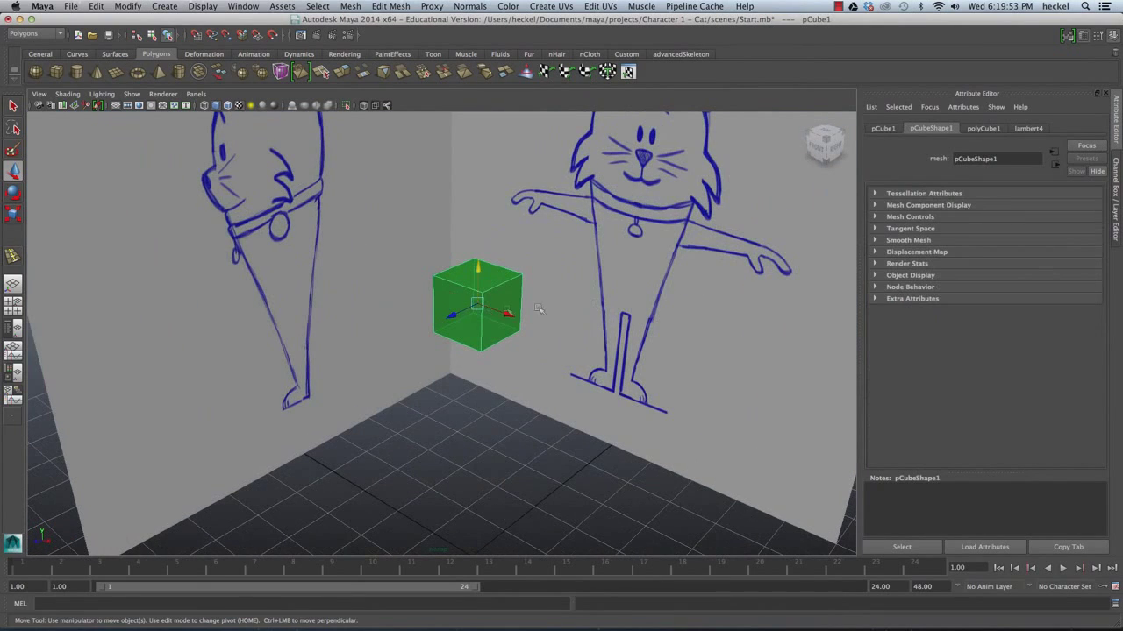
{"action": "left_click_drag", "start_coordinate": [529, 300], "coordinate": [342, 222], "text": "alt"}
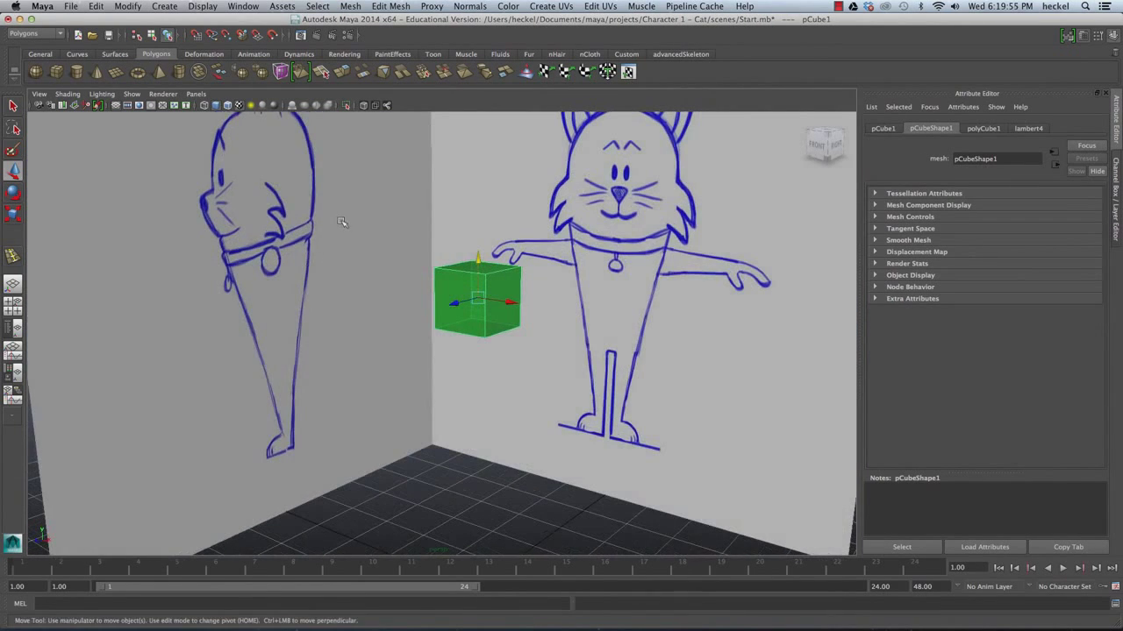
{"action": "left_click", "coordinate": [229, 107]}
{"action": "right_click_drag", "start_coordinate": [628, 289], "coordinate": [514, 333], "text": "alt"}
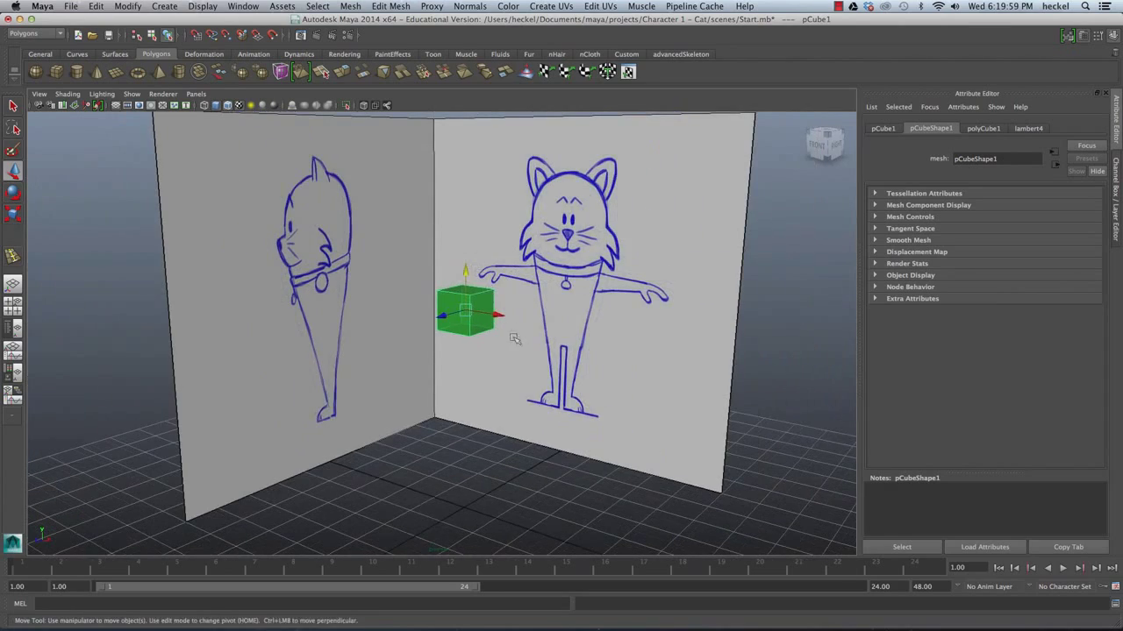
{"action": "left_click", "coordinate": [515, 357]}
{"action": "left_click_drag", "start_coordinate": [491, 388], "coordinate": [518, 373], "text": "alt"}
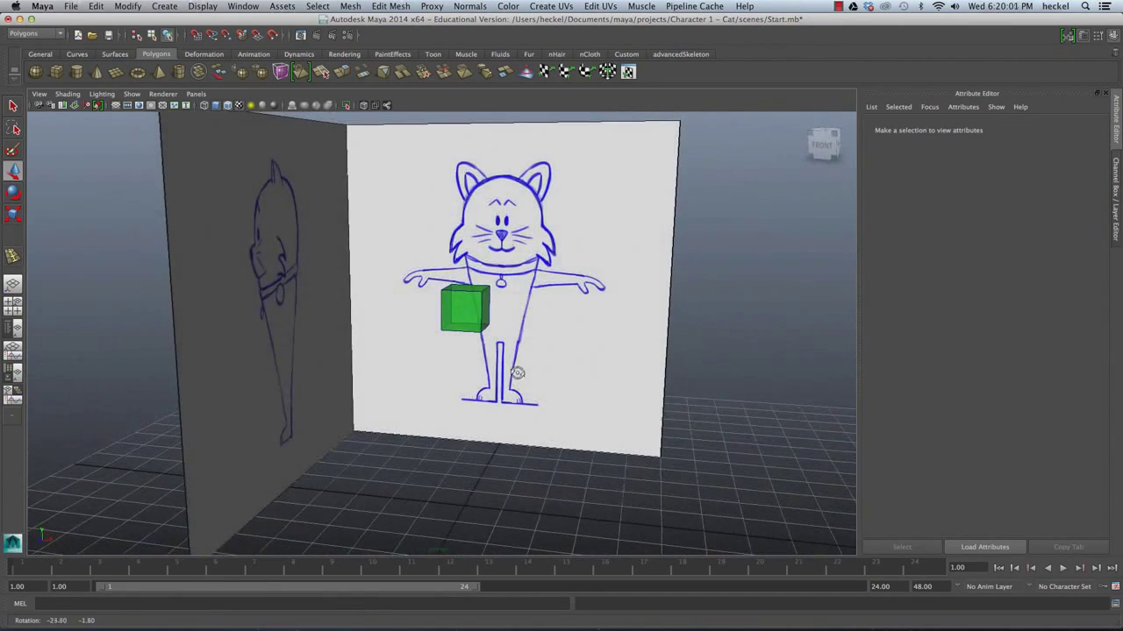
{"action": "left_click", "coordinate": [476, 313]}
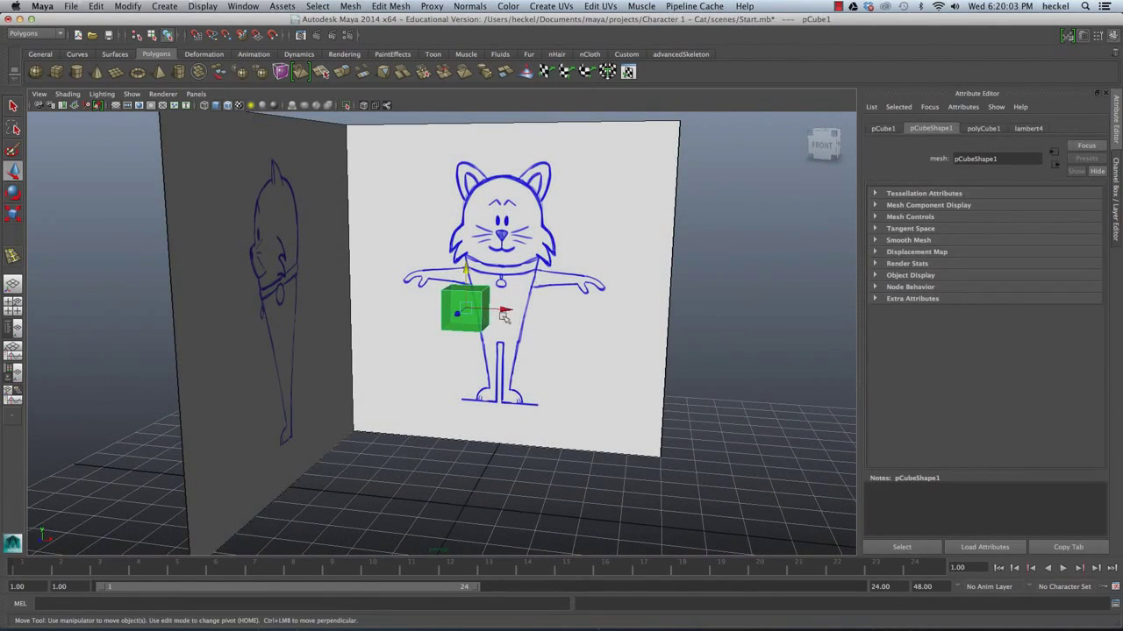
Step: Switch to the four-view layout and turn on textured shading in the side and front views
{"action": "key", "text": "space"}
{"action": "key", "text": "f"}
{"action": "key", "text": "f"}
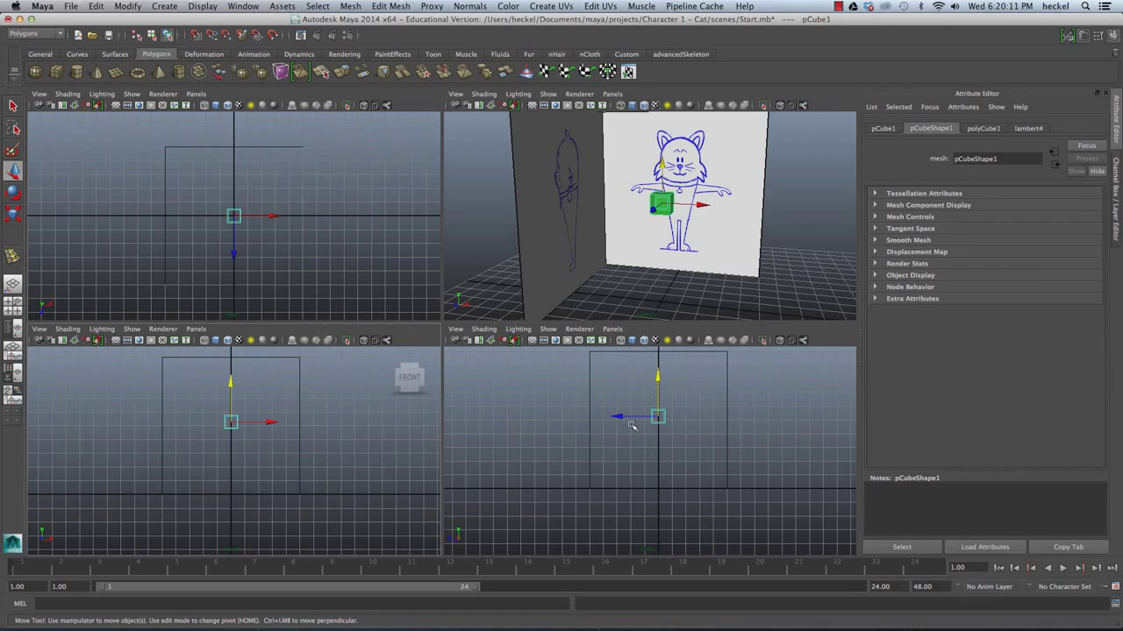
{"action": "key", "text": "6"}
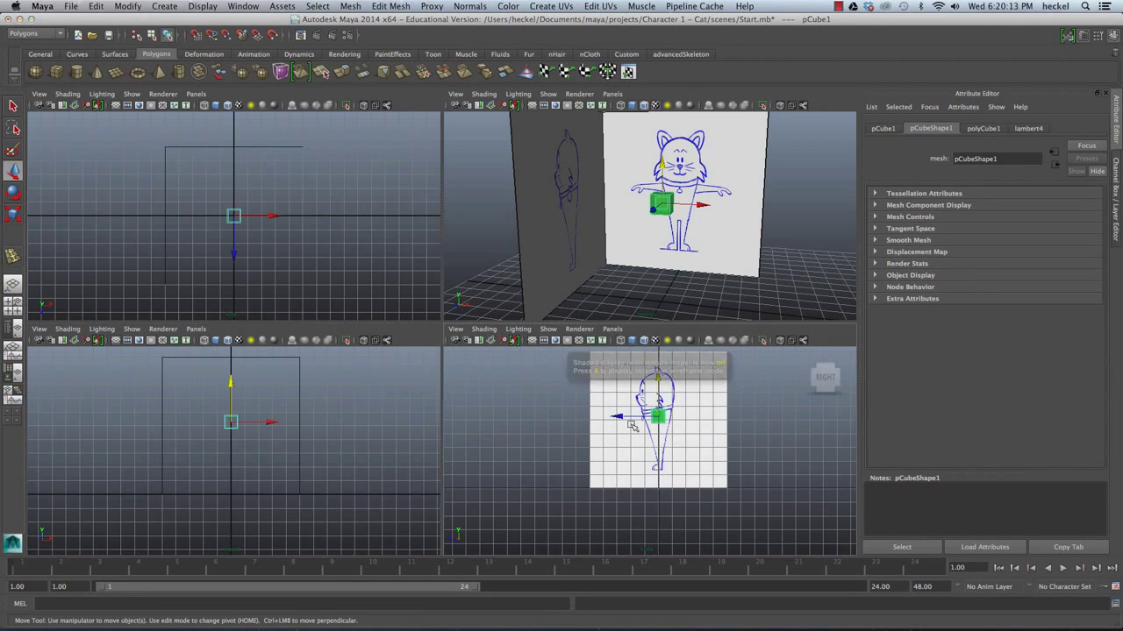
{"action": "key", "text": "6"}
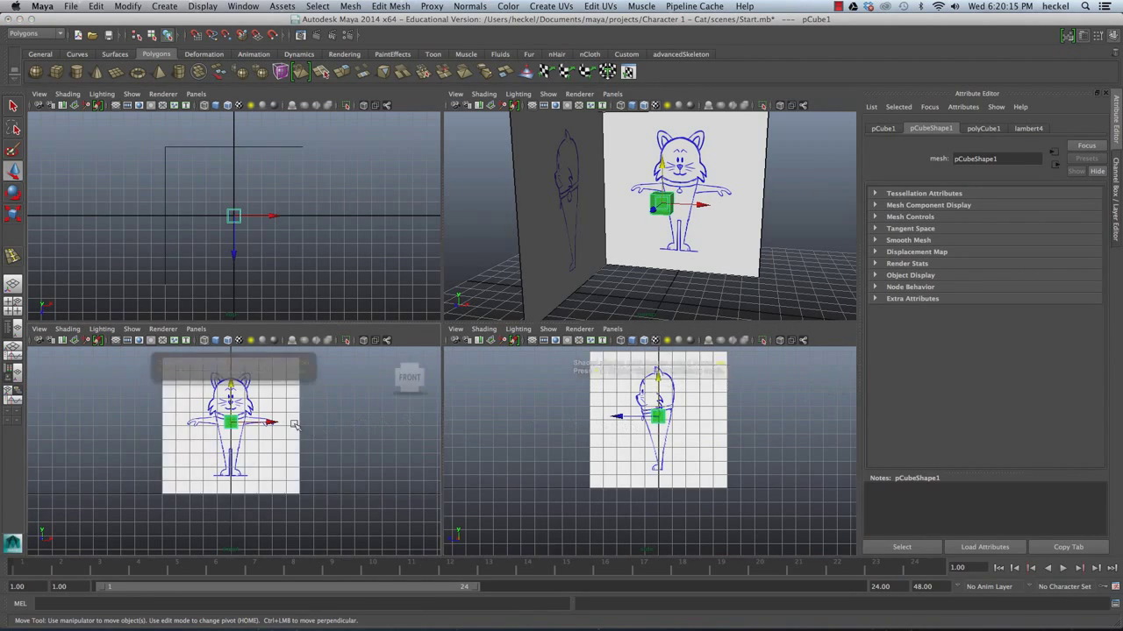
Step: Hide the grid in the front and side views
{"action": "middle_click_drag", "start_coordinate": [351, 397], "coordinate": [341, 429], "text": "alt"}
{"action": "right_click_drag", "start_coordinate": [305, 430], "coordinate": [391, 429], "text": "alt"}
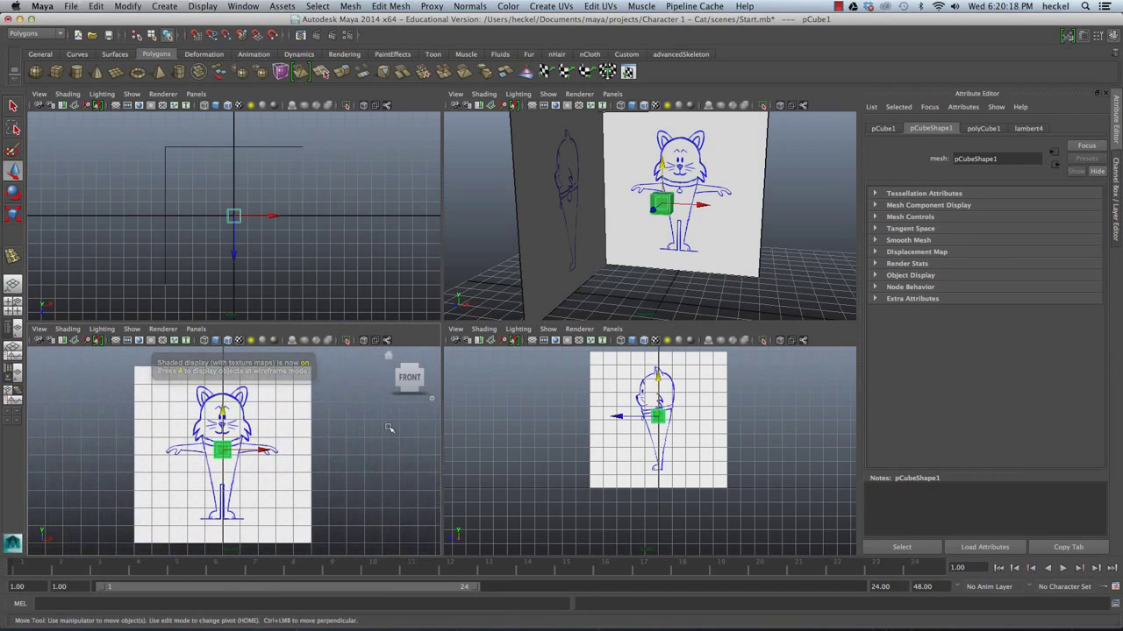
{"action": "left_click", "coordinate": [117, 341]}
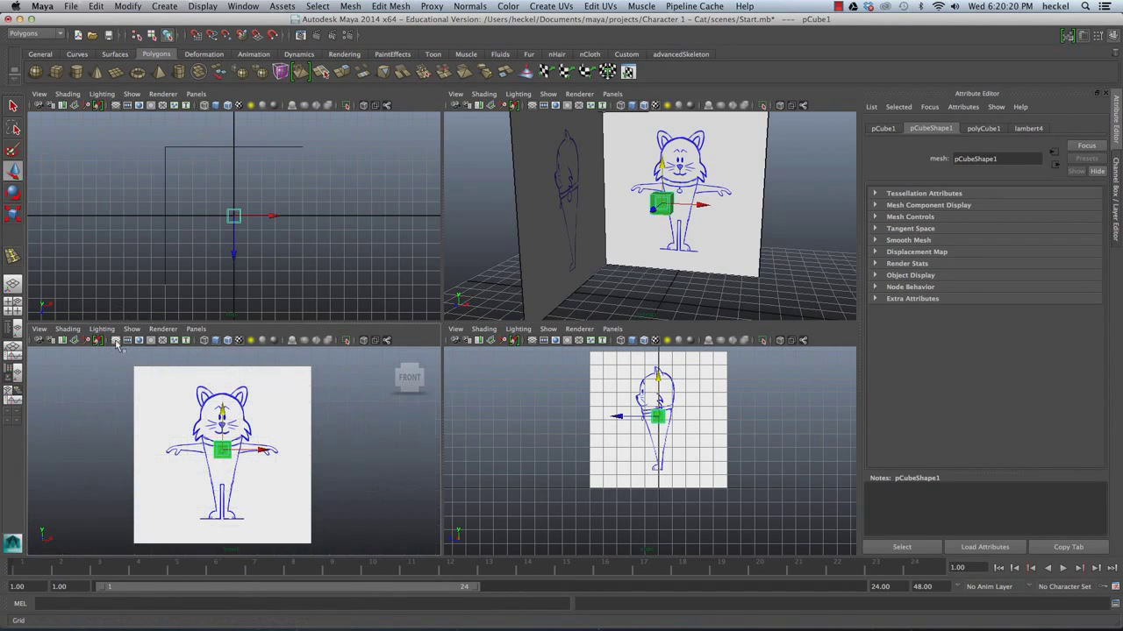
{"action": "left_click", "coordinate": [531, 341]}
{"action": "middle_click_drag", "start_coordinate": [571, 408], "coordinate": [561, 436], "text": "alt"}
{"action": "scroll", "coordinate": [646, 435], "scroll_direction": "up", "scroll_amount": 2}
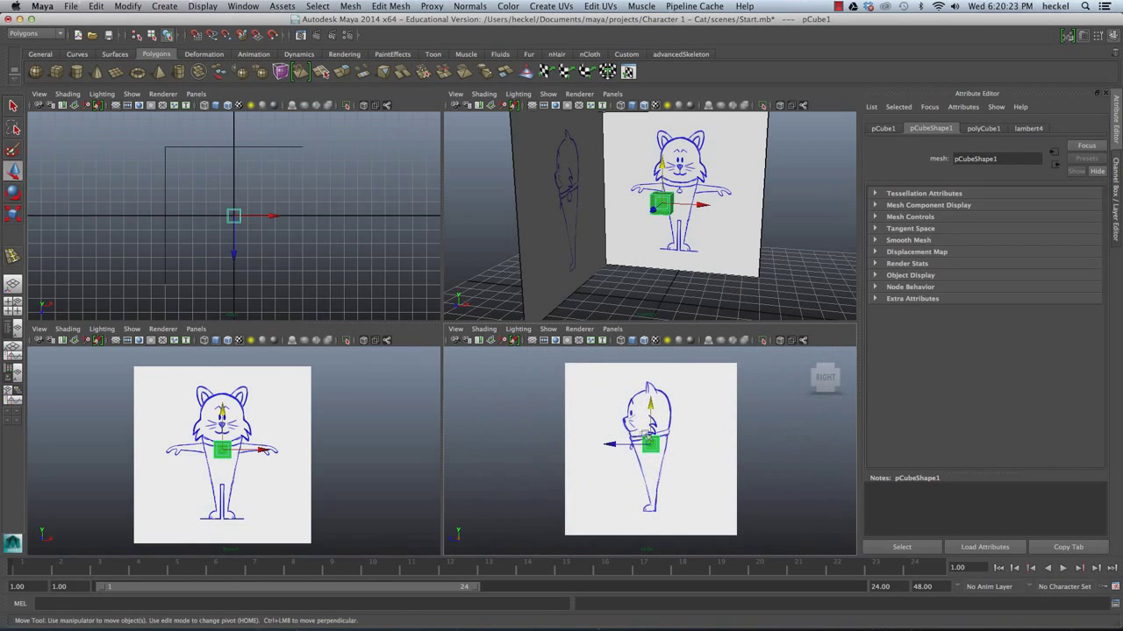
Step: Lower the cube to about 4.33 in Y, around the middle of the torso in the front drawing
{"action": "left_click", "coordinate": [669, 221]}
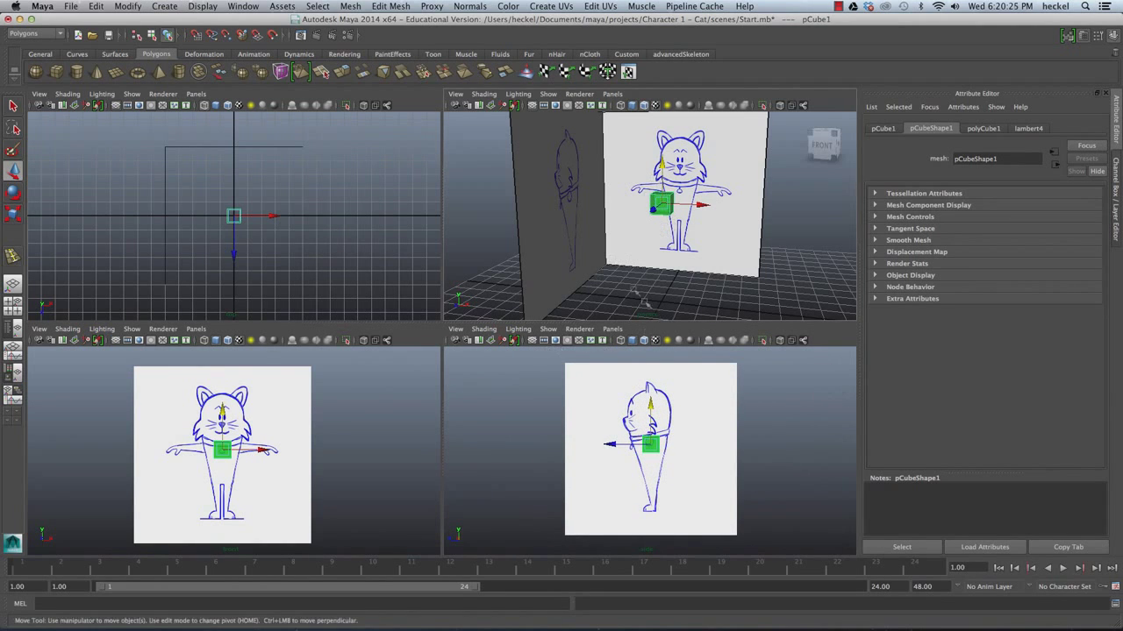
{"action": "left_click", "coordinate": [225, 409]}
{"action": "left_click_drag", "start_coordinate": [225, 409], "coordinate": [225, 428]}
{"action": "key", "text": "space"}
{"action": "scroll", "coordinate": [491, 378], "scroll_direction": "up", "scroll_amount": 4}
{"action": "middle_click_drag", "start_coordinate": [448, 375], "coordinate": [446, 315], "text": "alt"}
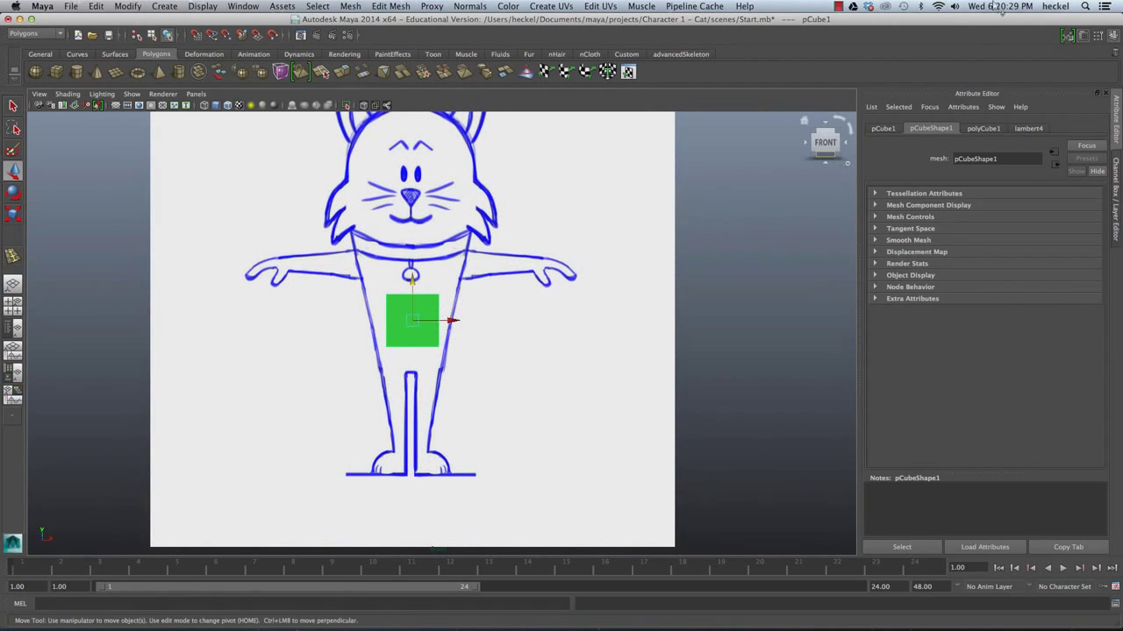
Step: Set the cube's width subdivisions to 2 in its polyCube inputs
{"action": "left_click", "coordinate": [1113, 35]}
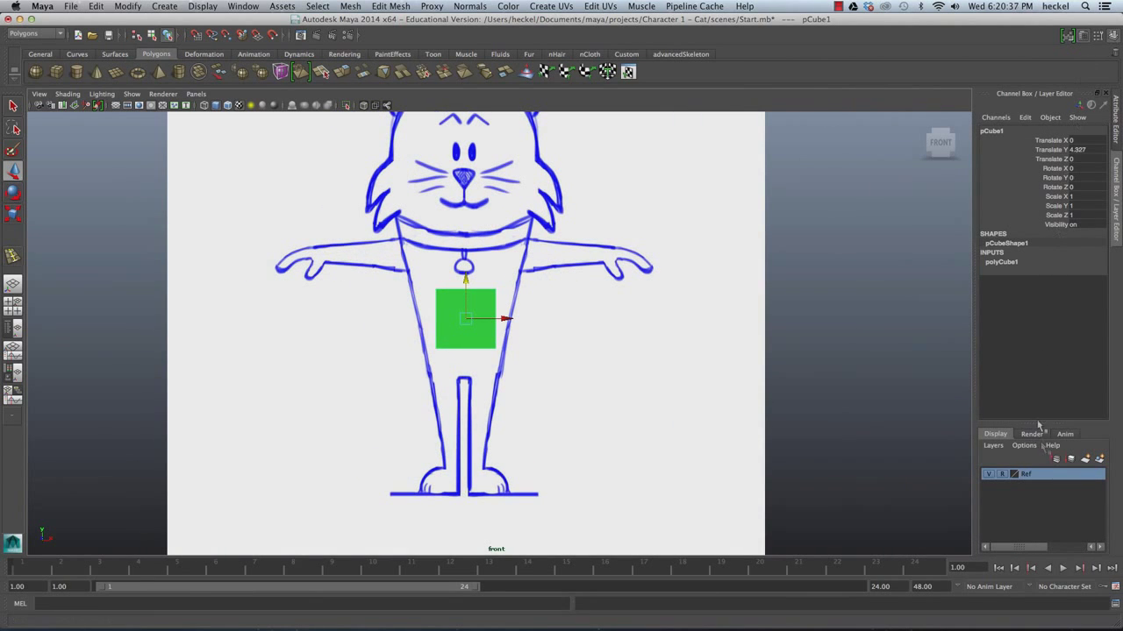
{"action": "left_click", "coordinate": [999, 262]}
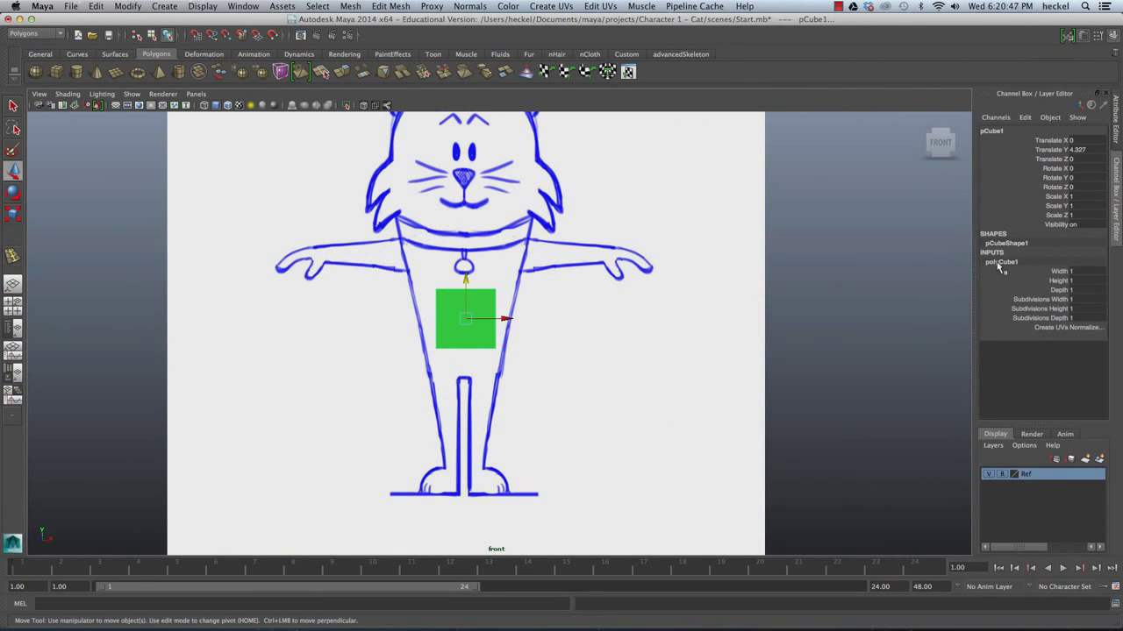
{"action": "double_click", "coordinate": [1070, 300]}
{"action": "key", "text": "Return"}
{"action": "scroll", "coordinate": [580, 355], "scroll_direction": "down", "scroll_amount": 2}
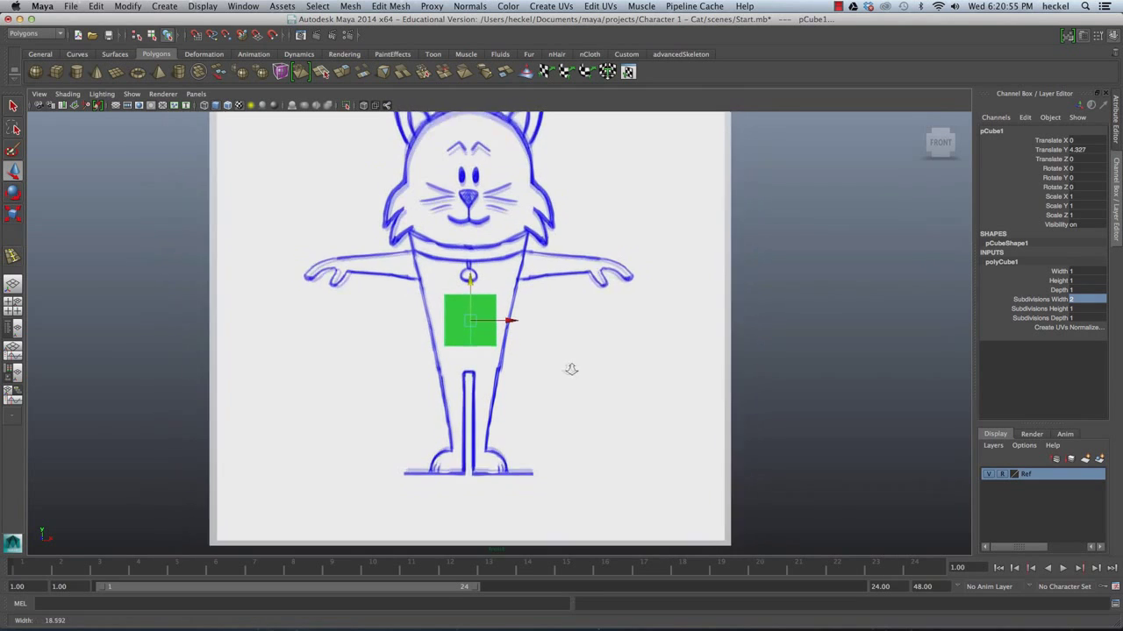
{"action": "scroll", "coordinate": [574, 369], "scroll_direction": "up", "scroll_amount": 2}
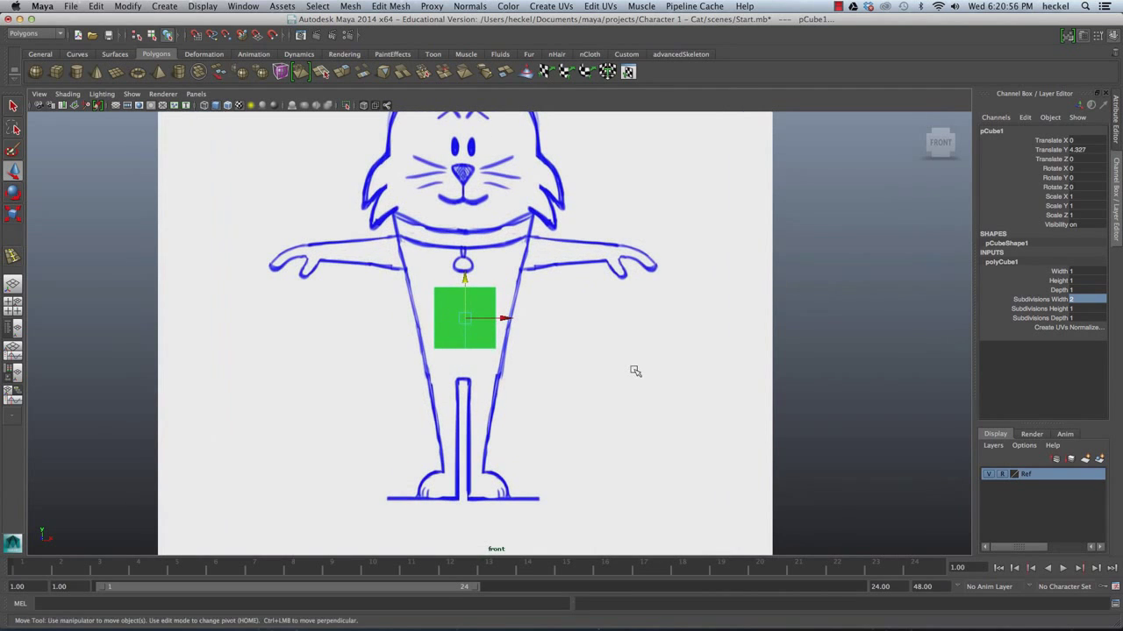
Step: Show the grid again in the front view to compare its centre line with the cat drawing
{"action": "left_click", "coordinate": [115, 106]}
{"action": "middle_click_drag", "start_coordinate": [516, 347], "coordinate": [517, 309], "text": "alt"}
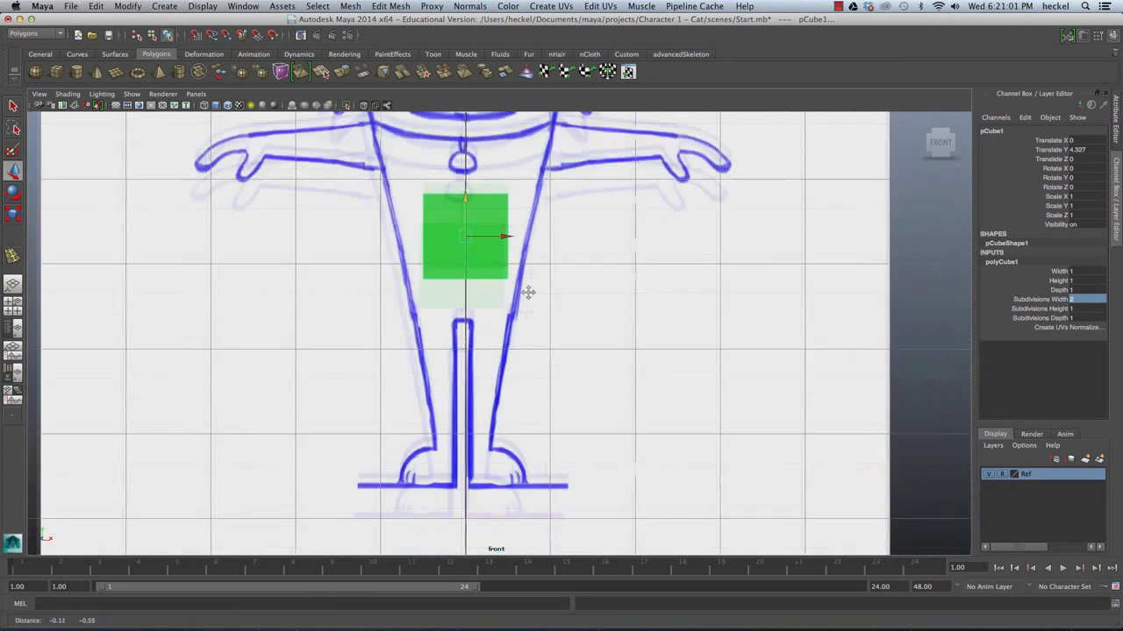
{"action": "right_click_drag", "start_coordinate": [519, 307], "coordinate": [514, 198], "text": "alt"}
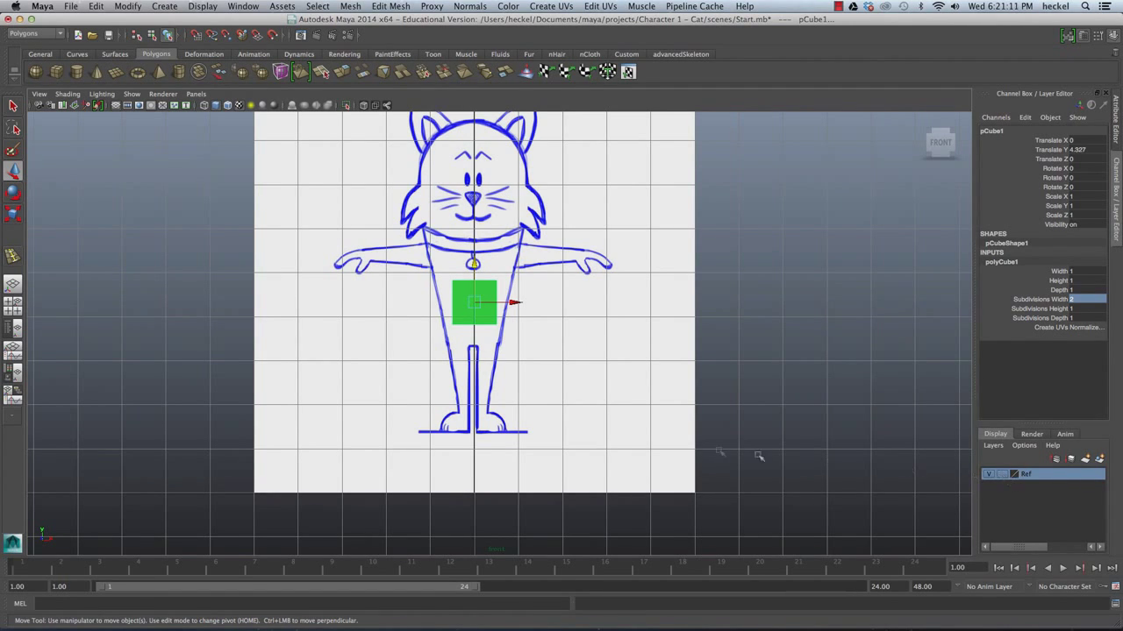
Step: Shift the front reference plane to 0.004 in X to centre the drawing, and return the Ref layer to reference mode
{"action": "left_click", "coordinate": [671, 417]}
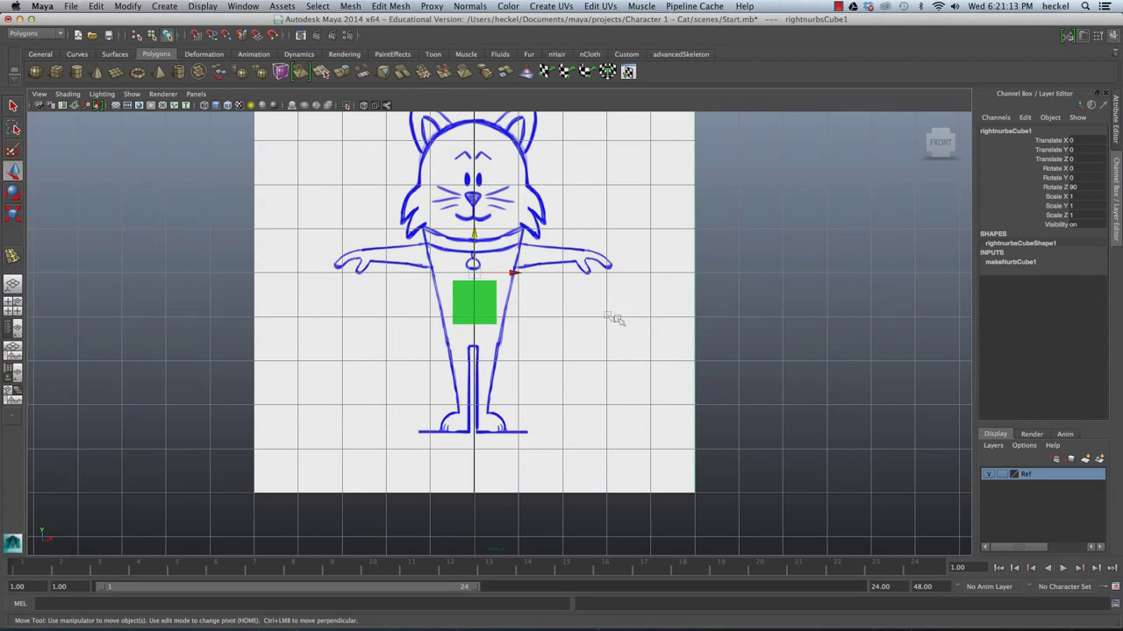
{"action": "scroll", "coordinate": [632, 326], "scroll_direction": "up", "scroll_amount": 3}
{"action": "left_click_drag", "start_coordinate": [503, 248], "coordinate": [508, 254]}
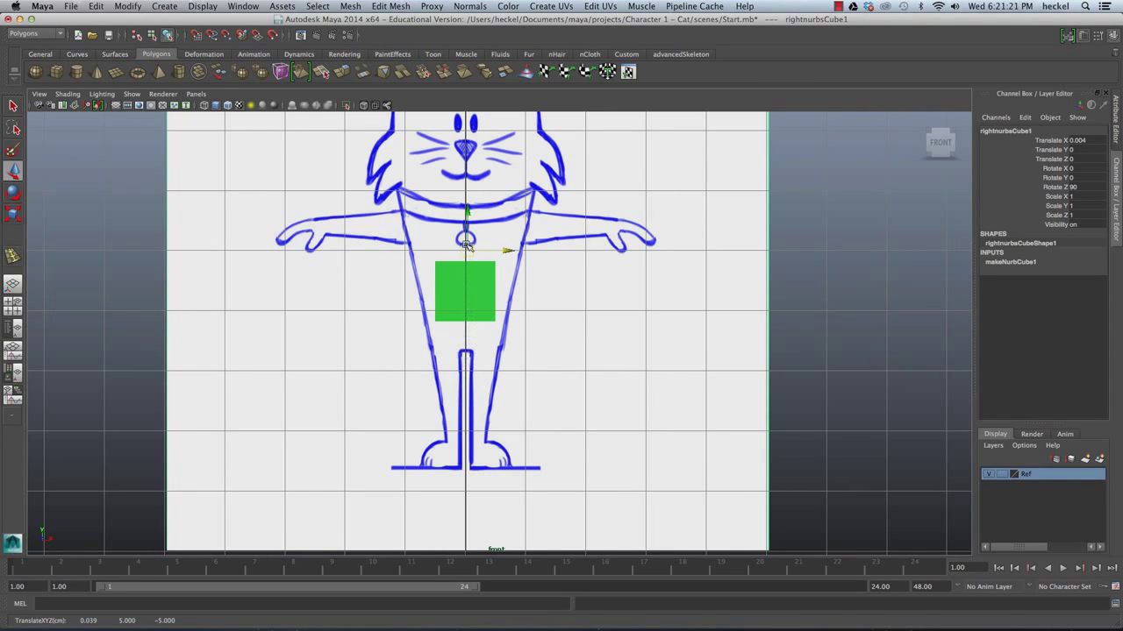
{"action": "left_click", "coordinate": [1002, 474]}
{"action": "left_click", "coordinate": [1002, 475]}
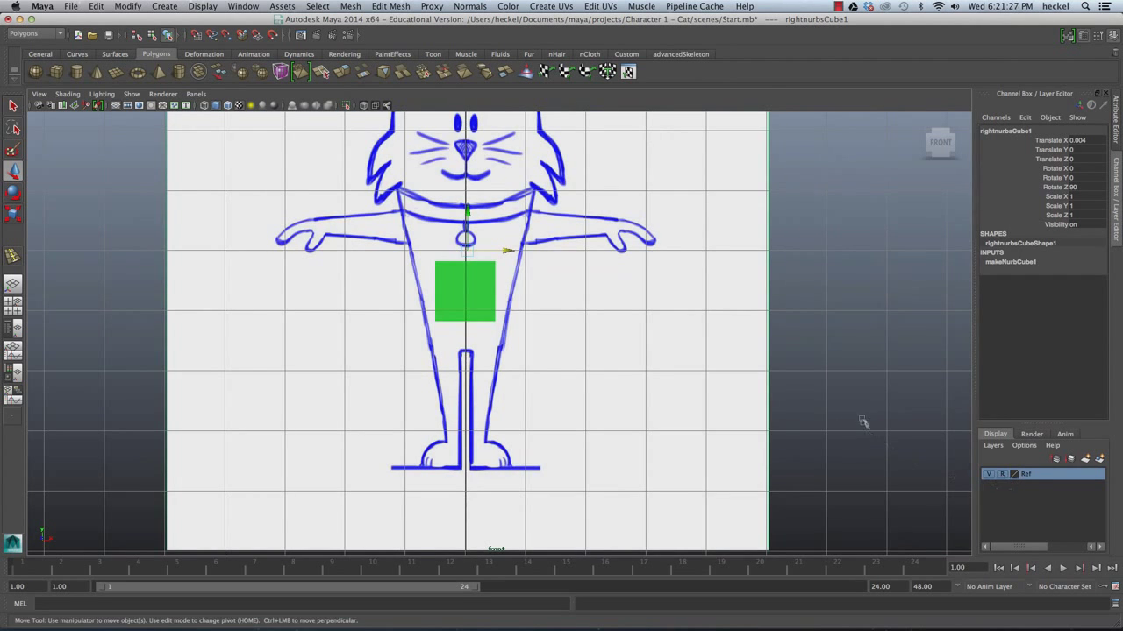
{"action": "left_click", "coordinate": [822, 423]}
{"action": "scroll", "coordinate": [634, 288], "scroll_direction": "down", "scroll_amount": 2}
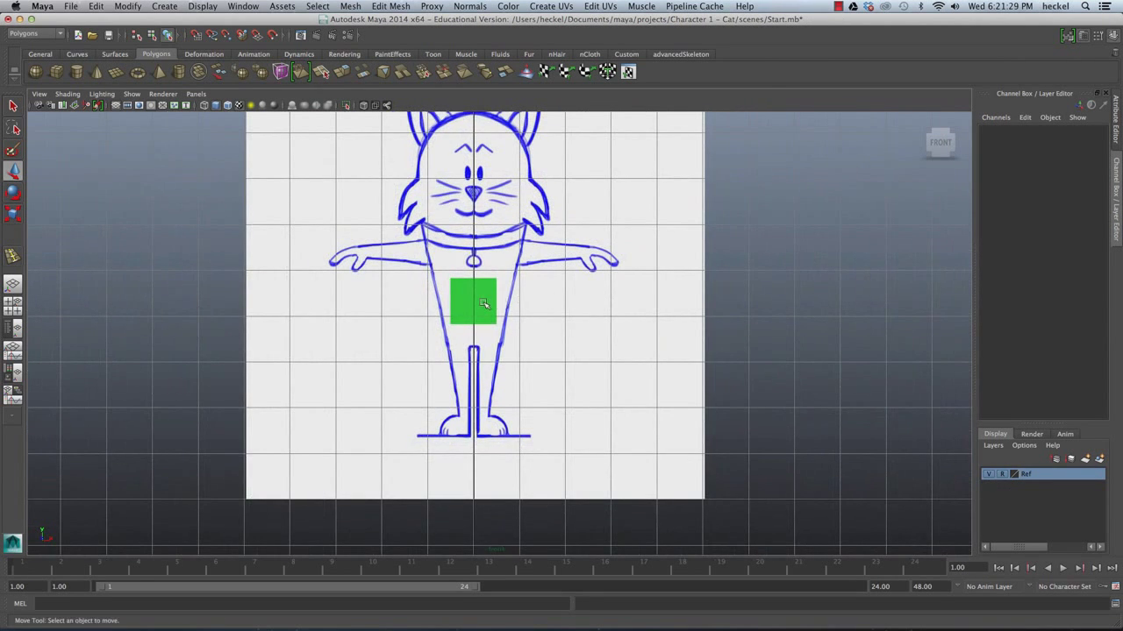
Step: Select the cube's top vertices in the front view and scale them outward in X to the torso outline
{"action": "left_click", "coordinate": [484, 303]}
{"action": "scroll", "coordinate": [445, 298], "scroll_direction": "up", "scroll_amount": 3}
{"action": "middle_click_drag", "start_coordinate": [602, 283], "coordinate": [722, 286], "text": "alt"}
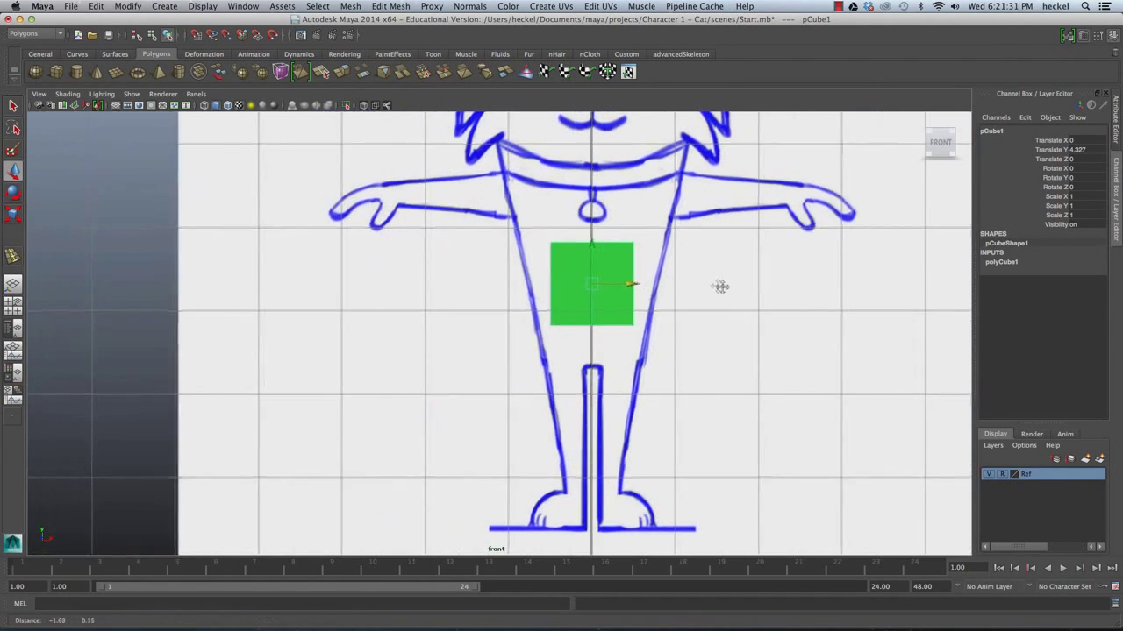
{"action": "right_click_drag", "start_coordinate": [602, 259], "coordinate": [526, 272]}
{"action": "left_click_drag", "start_coordinate": [517, 227], "coordinate": [707, 275]}
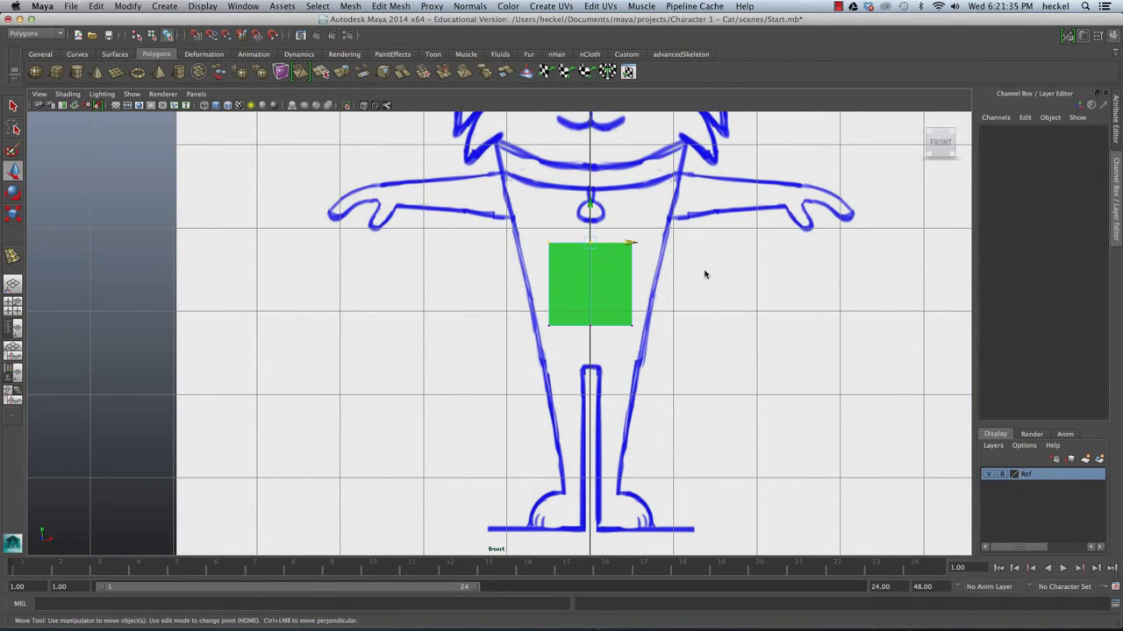
{"action": "key", "text": "r"}
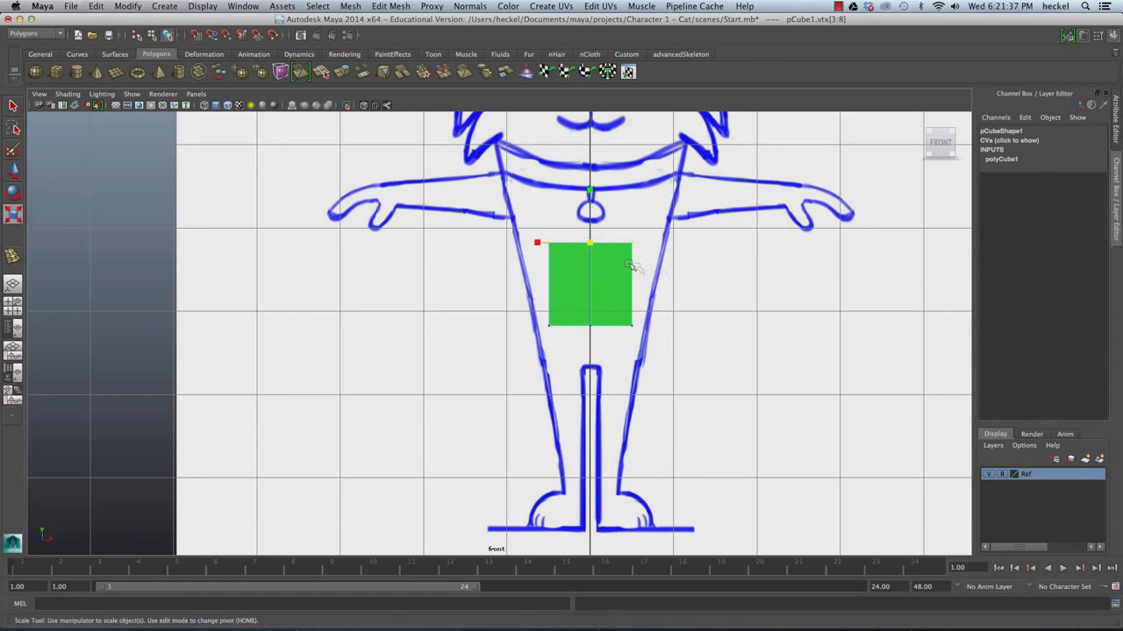
{"action": "left_click_drag", "start_coordinate": [539, 243], "coordinate": [513, 250]}
Step: Scale the cube's bottom vertices outward in X to meet the torso outline in the front view
{"action": "left_click_drag", "start_coordinate": [519, 301], "coordinate": [685, 356]}
{"action": "middle_click_drag", "start_coordinate": [539, 330], "coordinate": [524, 330]}
{"action": "left_click_drag", "start_coordinate": [523, 329], "coordinate": [524, 331]}
Step: In the side view, reposition the cube's front and rear vertices in depth to follow the torso profile
{"action": "right_click_drag", "start_coordinate": [716, 322], "coordinate": [646, 315], "text": "alt"}
{"action": "middle_click_drag", "start_coordinate": [678, 310], "coordinate": [605, 313], "text": "alt"}
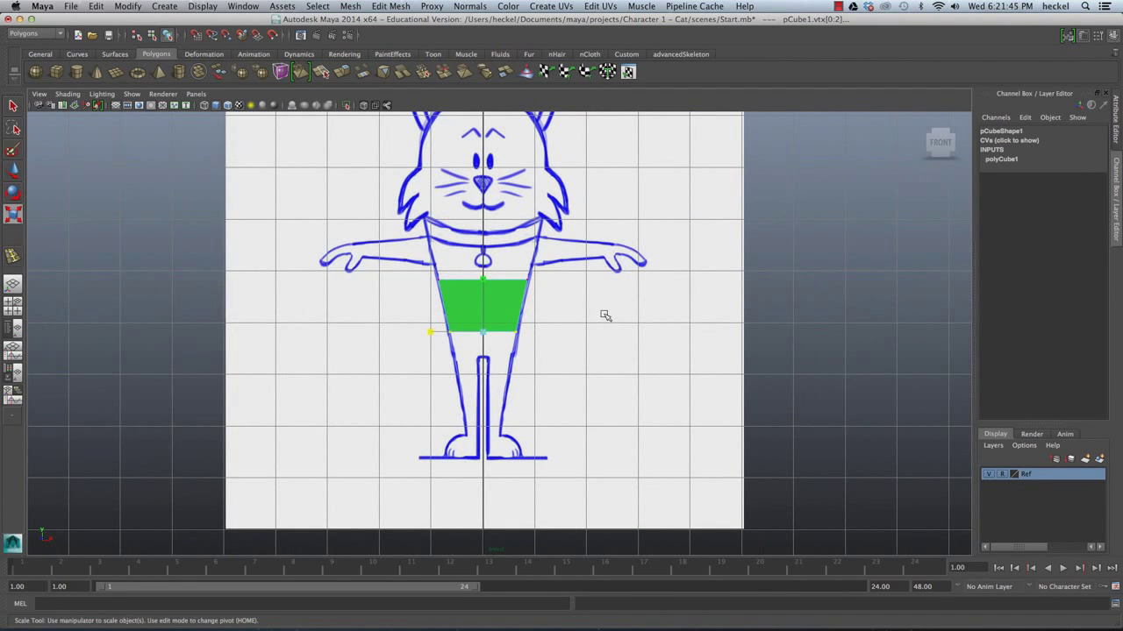
{"action": "key", "text": "space"}
{"action": "key", "text": "space"}
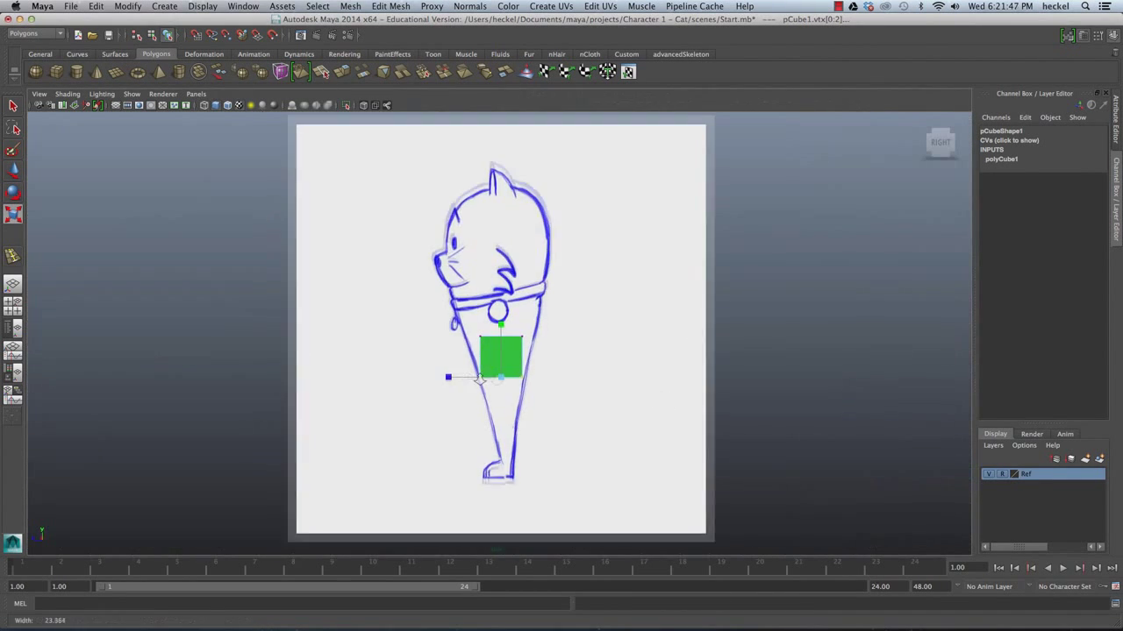
{"action": "middle_click_drag", "start_coordinate": [632, 392], "coordinate": [656, 357], "text": "alt"}
{"action": "left_click_drag", "start_coordinate": [488, 290], "coordinate": [440, 302]}
{"action": "left_click_drag", "start_coordinate": [532, 345], "coordinate": [580, 364]}
{"action": "key", "text": "w"}
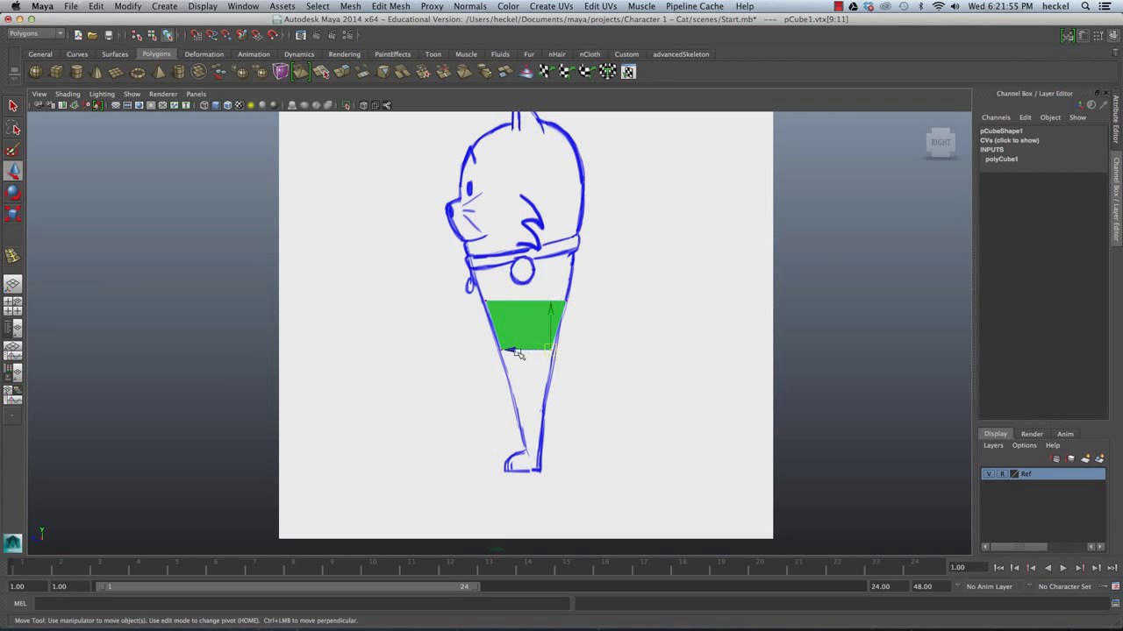
Step: Move the cube's top rear vertices onto the back line of the torso in the side view
{"action": "left_click", "coordinate": [596, 389]}
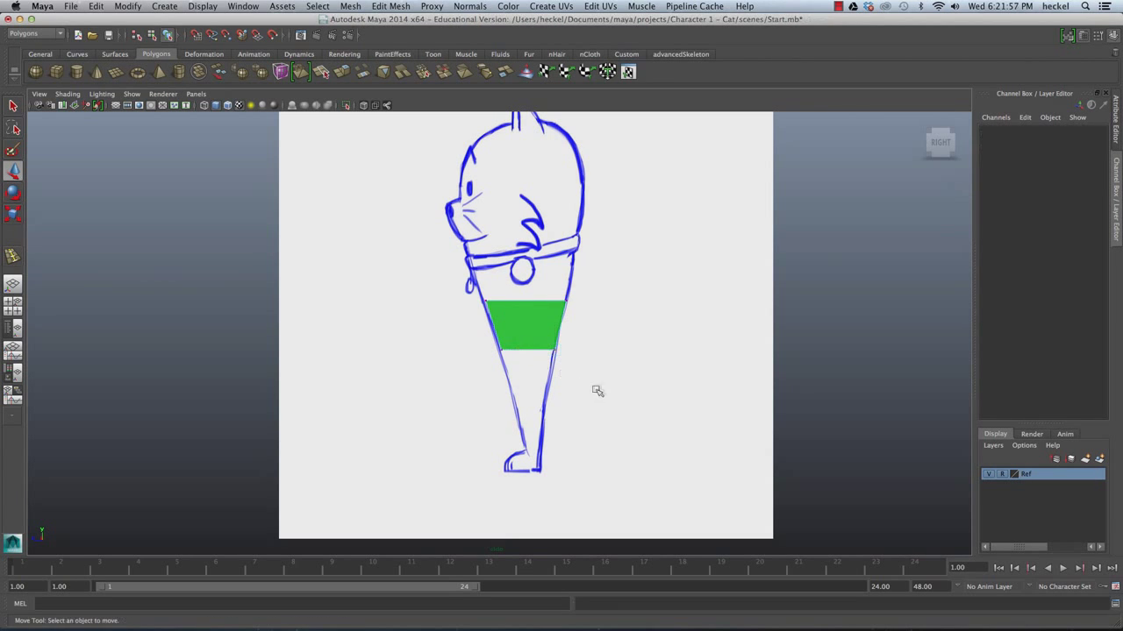
{"action": "scroll", "coordinate": [611, 353], "scroll_direction": "up", "scroll_amount": 3}
{"action": "mouse_move", "coordinate": [558, 287]}
{"action": "left_mouse_down"}
{"action": "mouse_move", "coordinate": [595, 308]}
{"action": "mouse_move", "coordinate": [551, 299]}
{"action": "left_mouse_up"}
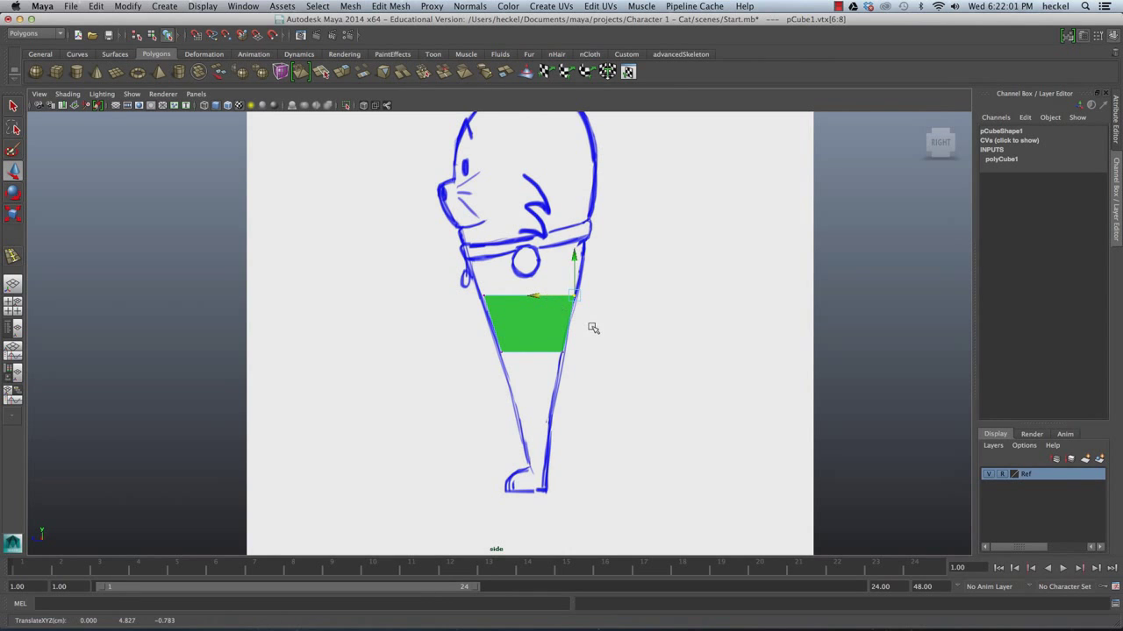
Step: Check the tapered cube against the front drawing and examine its shape in the perspective view
{"action": "key", "text": "space"}
{"action": "key", "text": "space"}
{"action": "scroll", "coordinate": [416, 345], "scroll_direction": "up", "scroll_amount": 4}
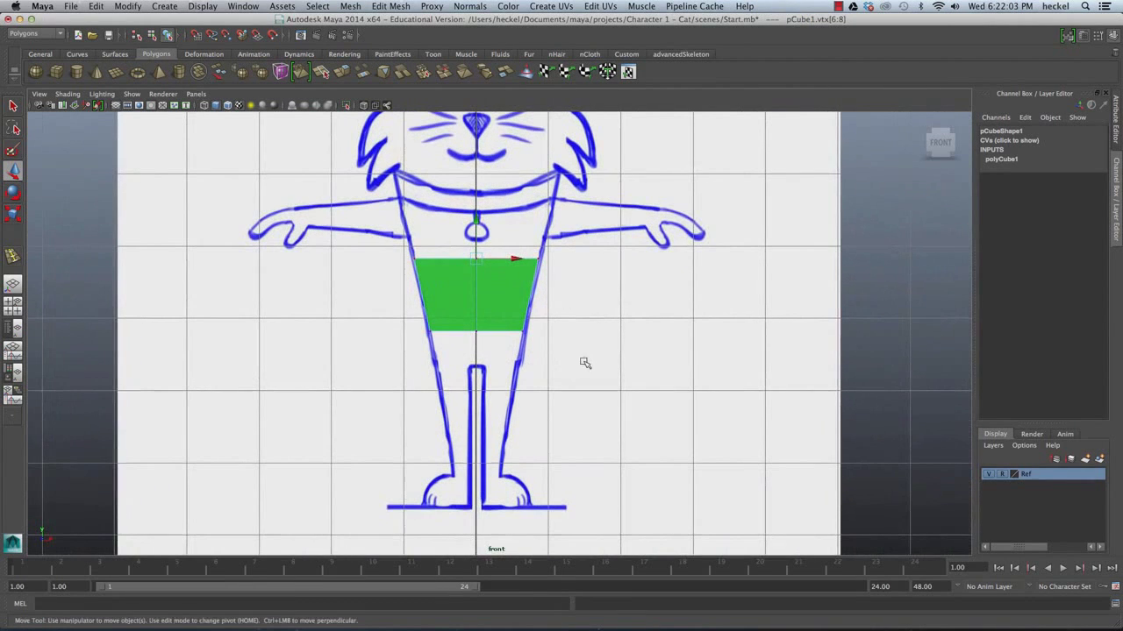
{"action": "middle_click_drag", "start_coordinate": [576, 276], "coordinate": [562, 314], "text": "alt"}
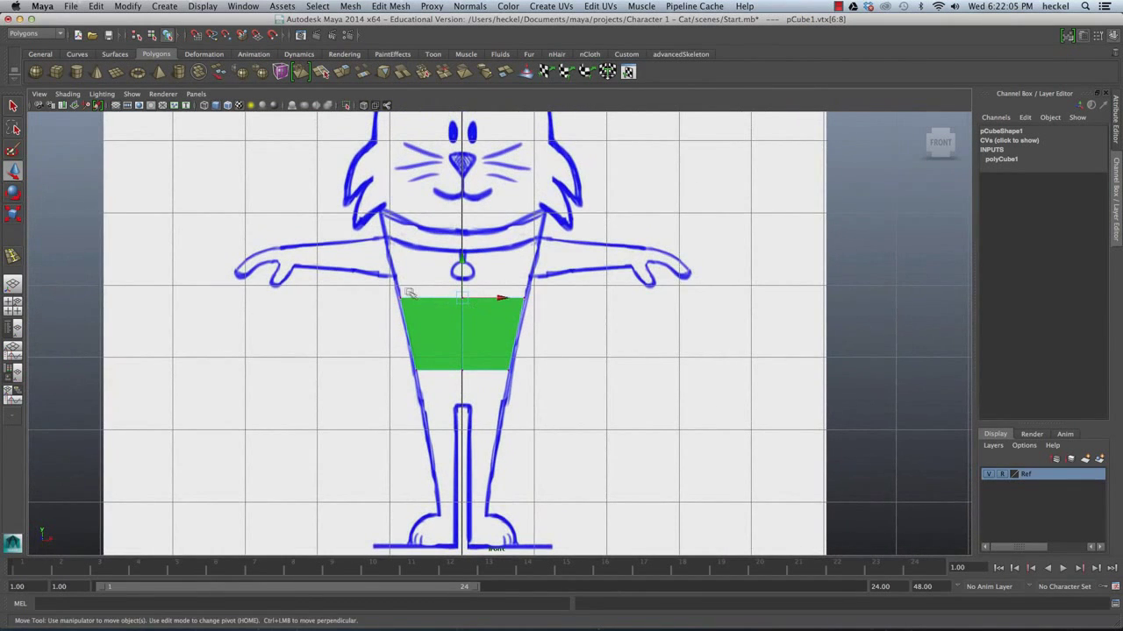
{"action": "key", "text": "space"}
{"action": "key", "text": "space"}
{"action": "mouse_move", "coordinate": [694, 243]}
{"action": "left_mouse_down", "text": "alt"}
{"action": "mouse_move", "coordinate": [651, 251]}
{"action": "mouse_move", "coordinate": [580, 306]}
{"action": "left_mouse_up", "text": "alt"}
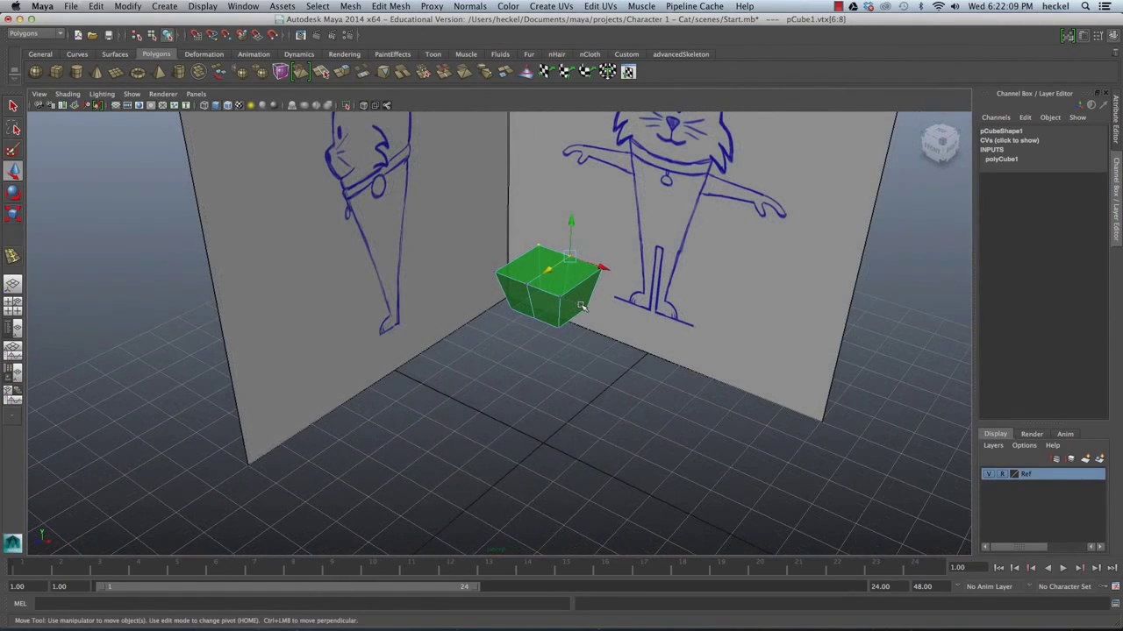
{"action": "key", "text": "q"}
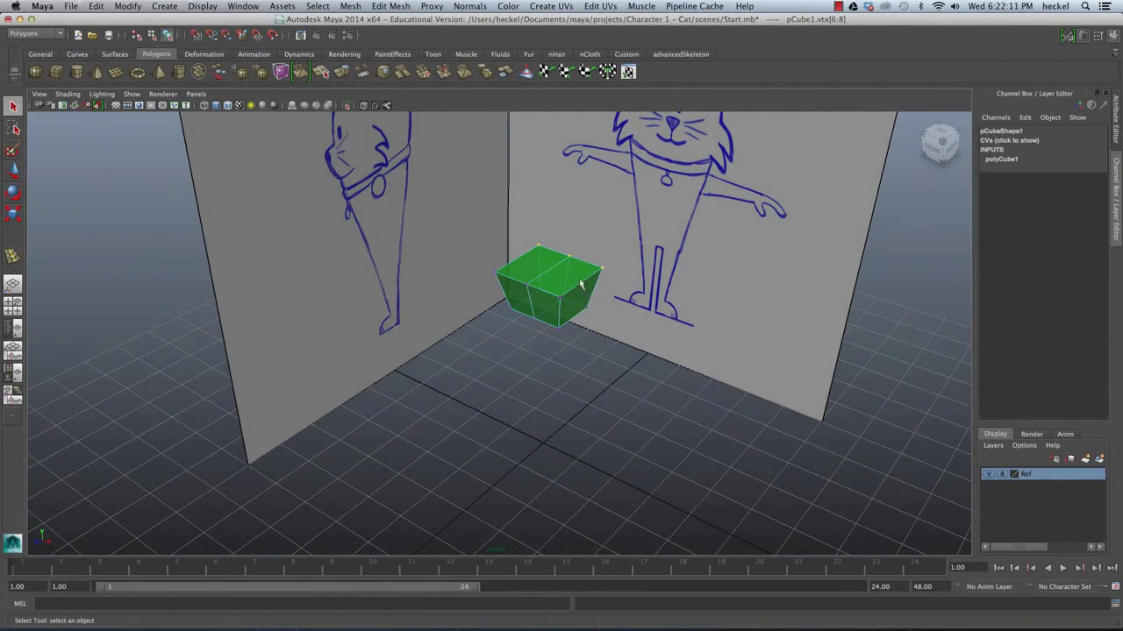
Step: Extrude the two top faces of the torso block upward by about 1.01 units to the collar in the front view
{"action": "right_click_drag", "start_coordinate": [563, 278], "coordinate": [565, 302]}
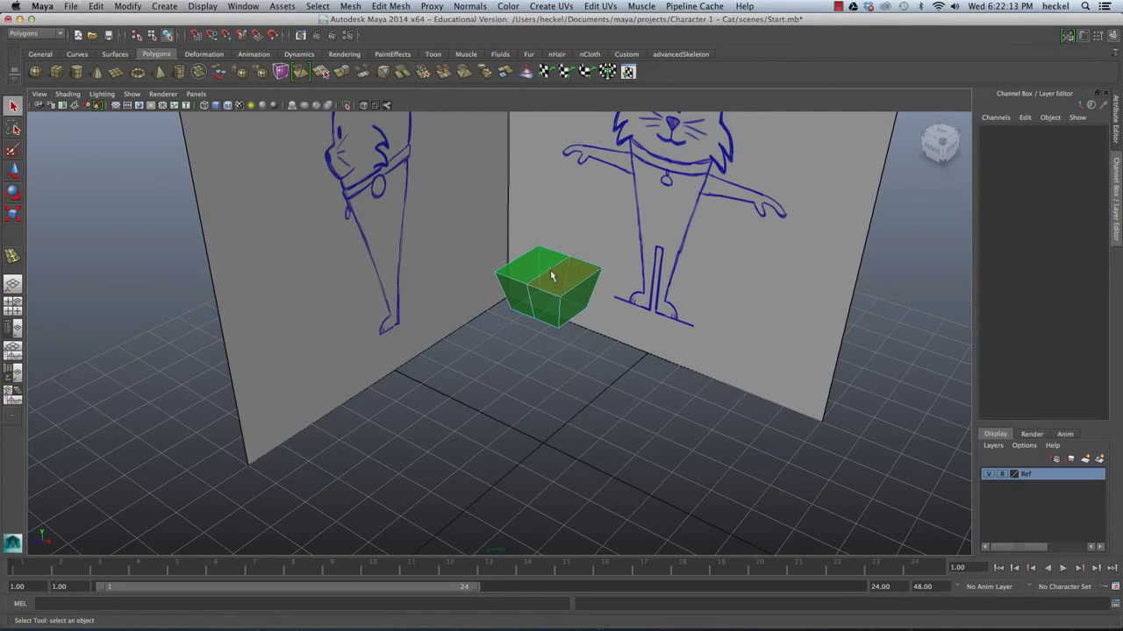
{"action": "left_click", "coordinate": [539, 269]}
{"action": "left_click", "coordinate": [555, 279], "text": "shift"}
{"action": "left_click_drag", "start_coordinate": [598, 324], "coordinate": [567, 338], "text": "alt"}
{"action": "key", "text": "space"}
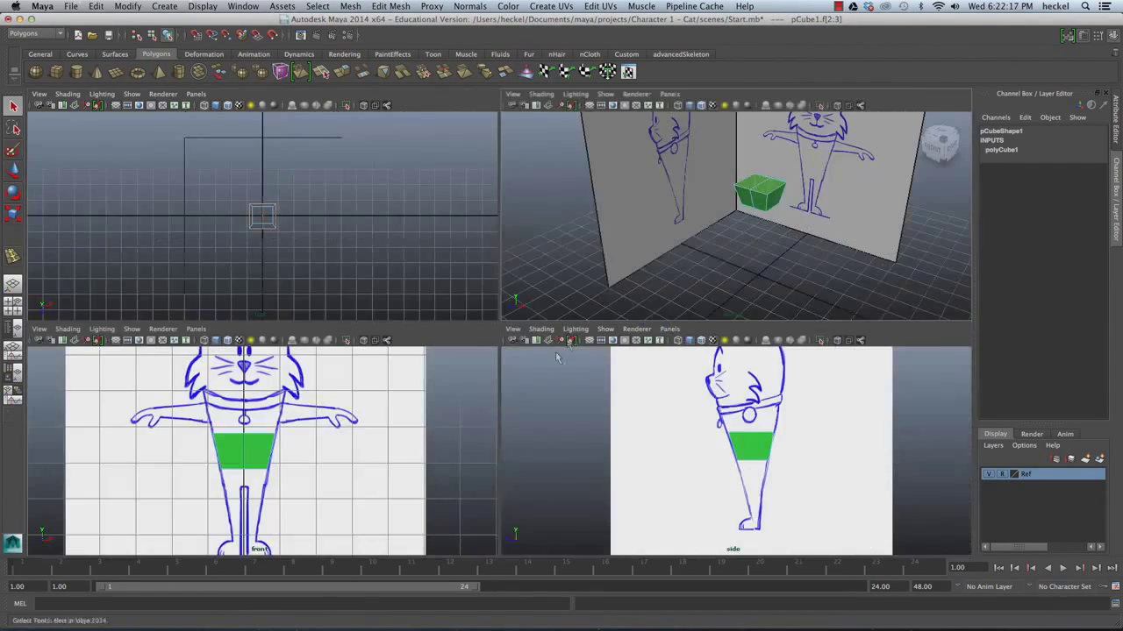
{"action": "key", "text": "space"}
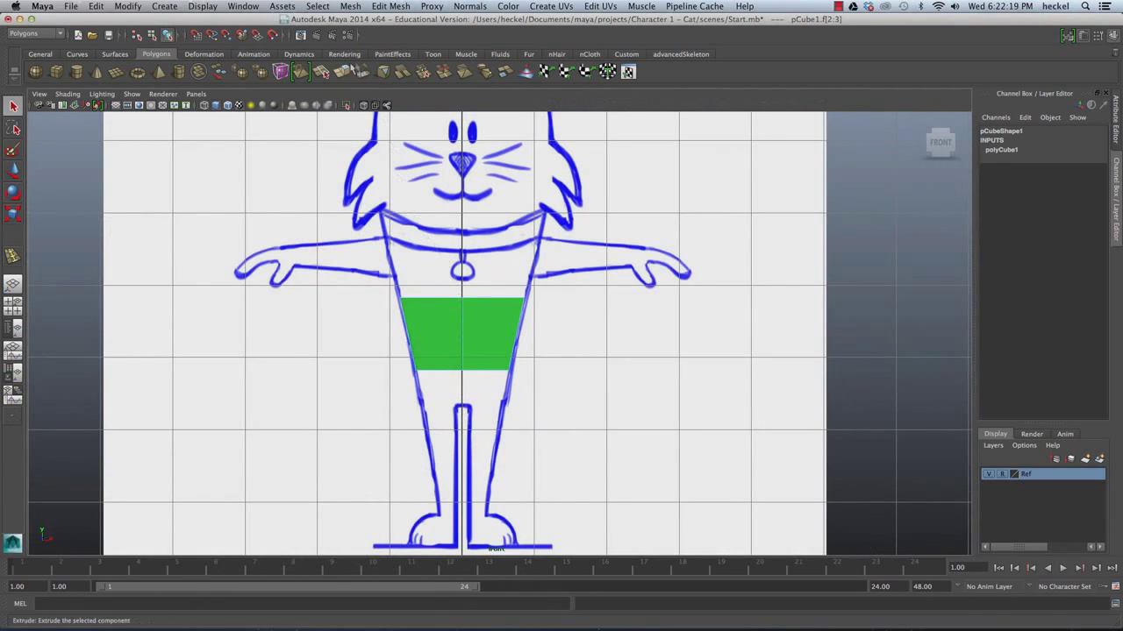
{"action": "left_click", "coordinate": [343, 74]}
{"action": "left_click_drag", "start_coordinate": [439, 271], "coordinate": [434, 192]}
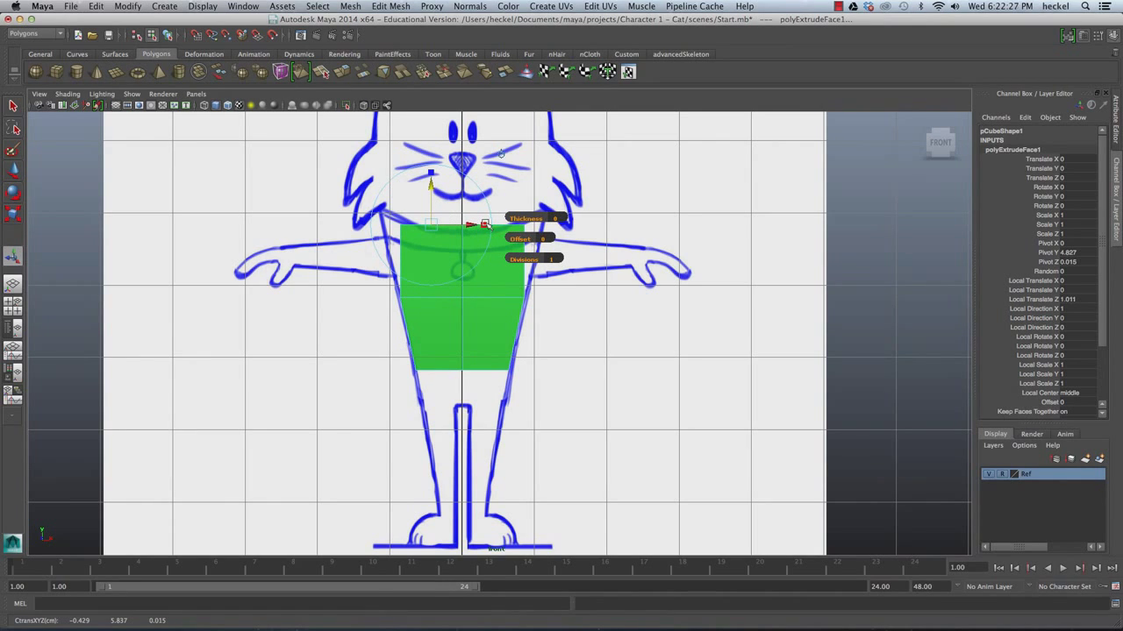
Step: Scale the extruded top faces to about 1.5 in local X and 1.28 in local Y to follow the torso outlines
{"action": "left_click_drag", "start_coordinate": [485, 225], "coordinate": [509, 230]}
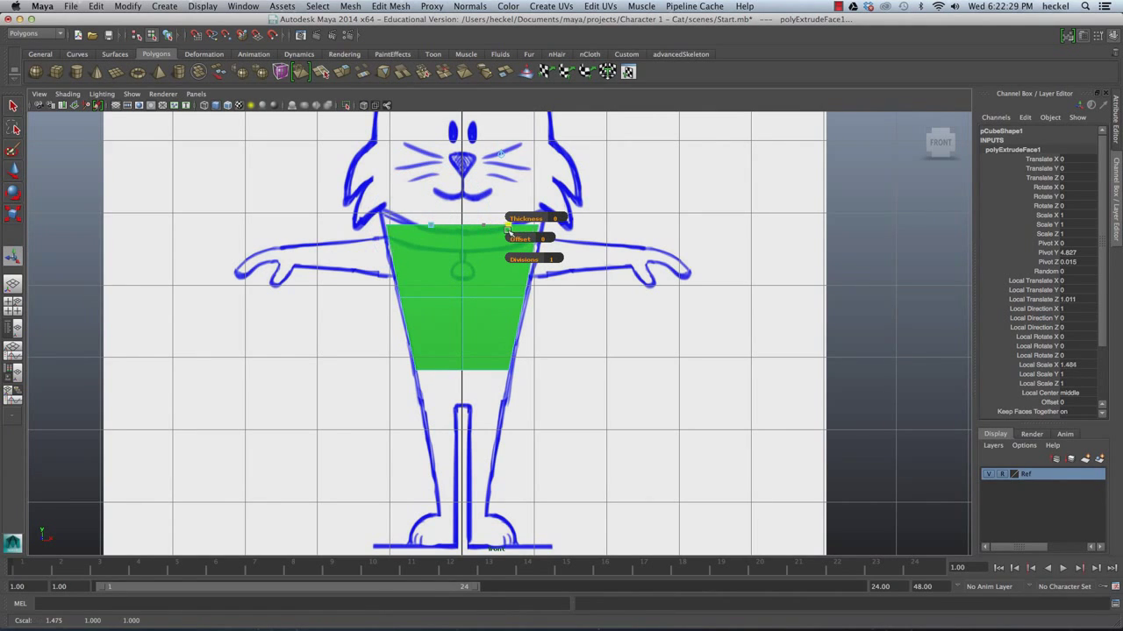
{"action": "key", "text": "space"}
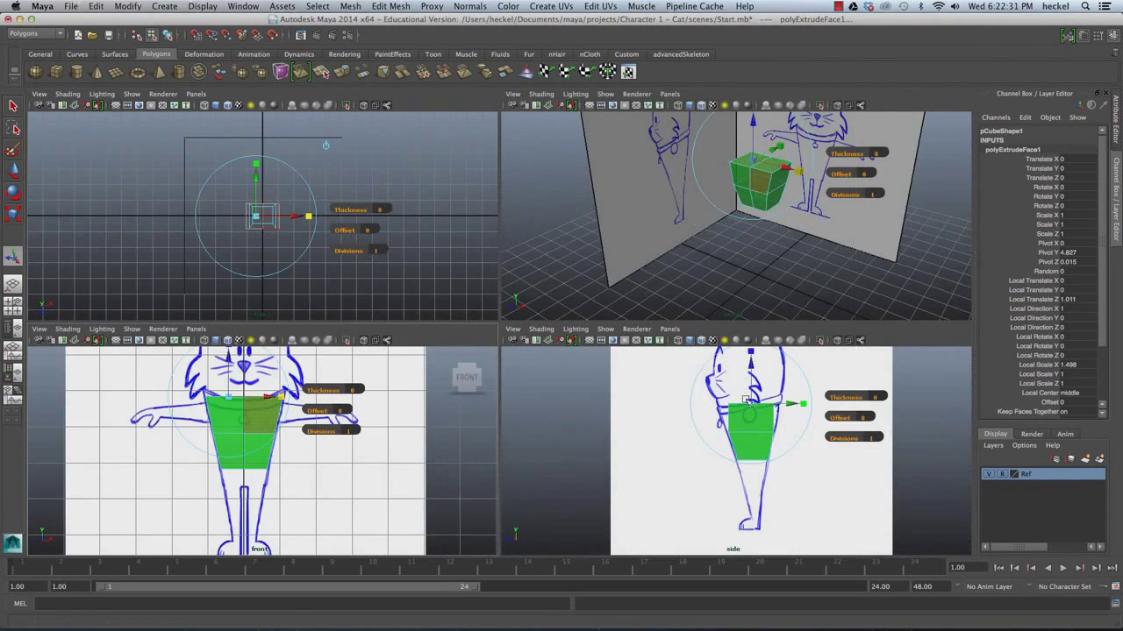
{"action": "key", "text": "space"}
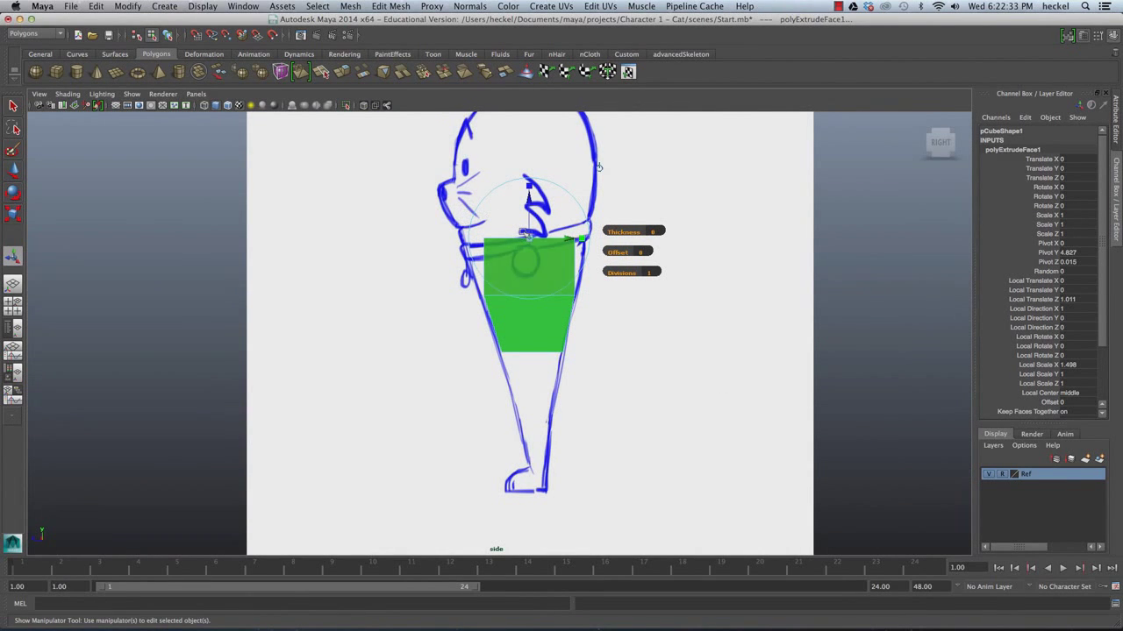
{"action": "left_click_drag", "start_coordinate": [579, 239], "coordinate": [595, 238]}
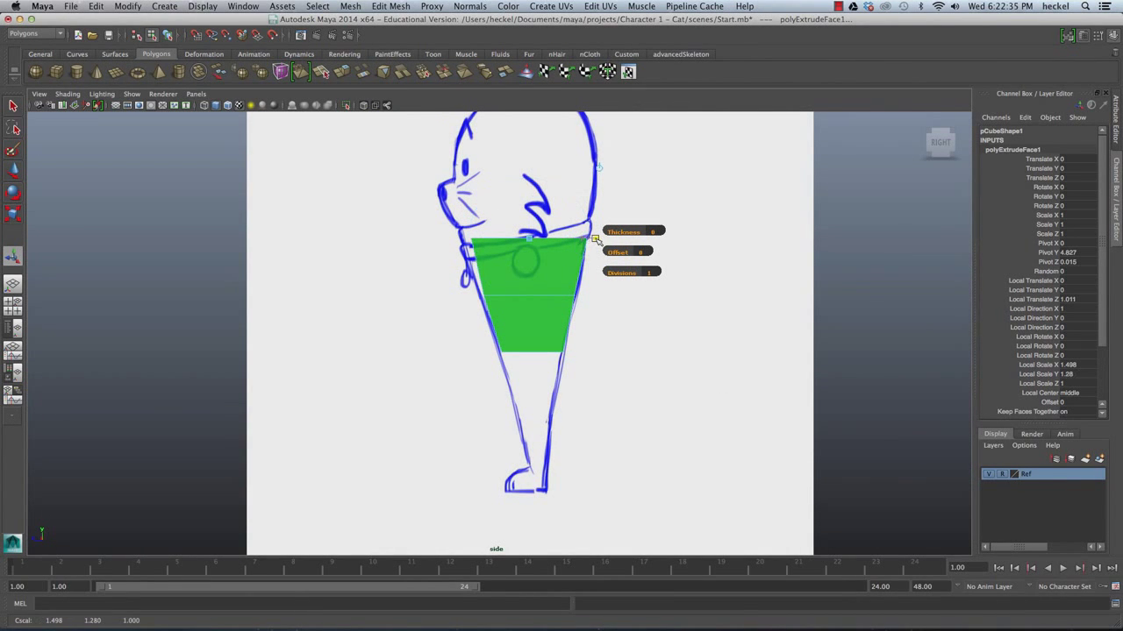
Step: In the side view, reposition the torso's top front and rear vertices so the top edge slopes along the collar line
{"action": "scroll", "coordinate": [491, 226], "scroll_direction": "up", "scroll_amount": 2}
{"action": "right_click", "coordinate": [473, 221]}
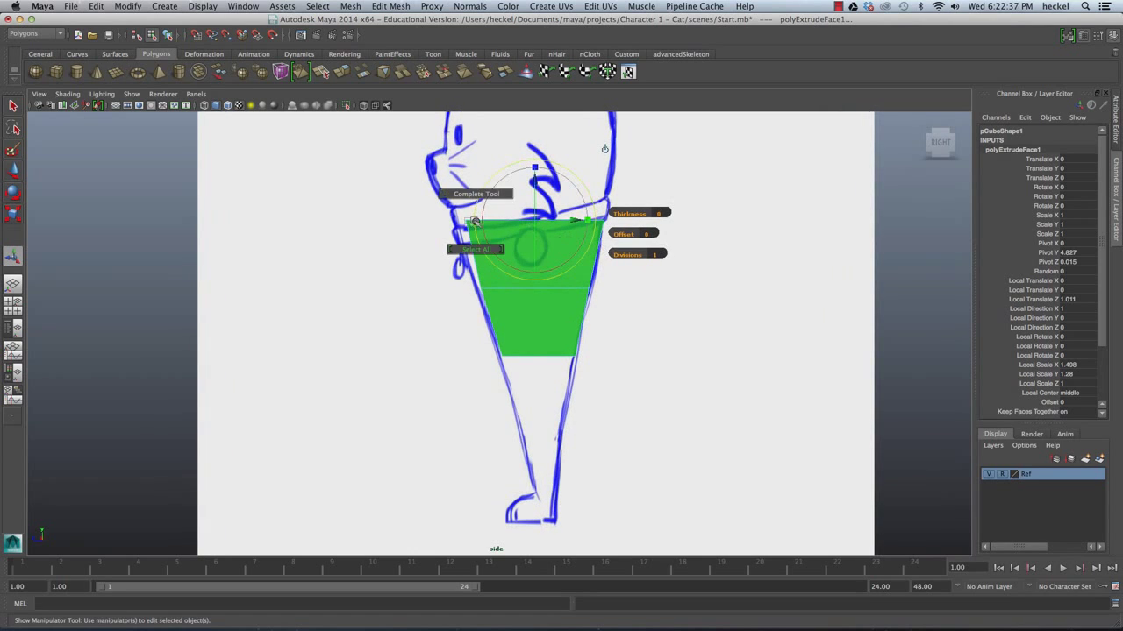
{"action": "right_click", "coordinate": [446, 219]}
{"action": "left_click_drag", "start_coordinate": [438, 207], "coordinate": [475, 229]}
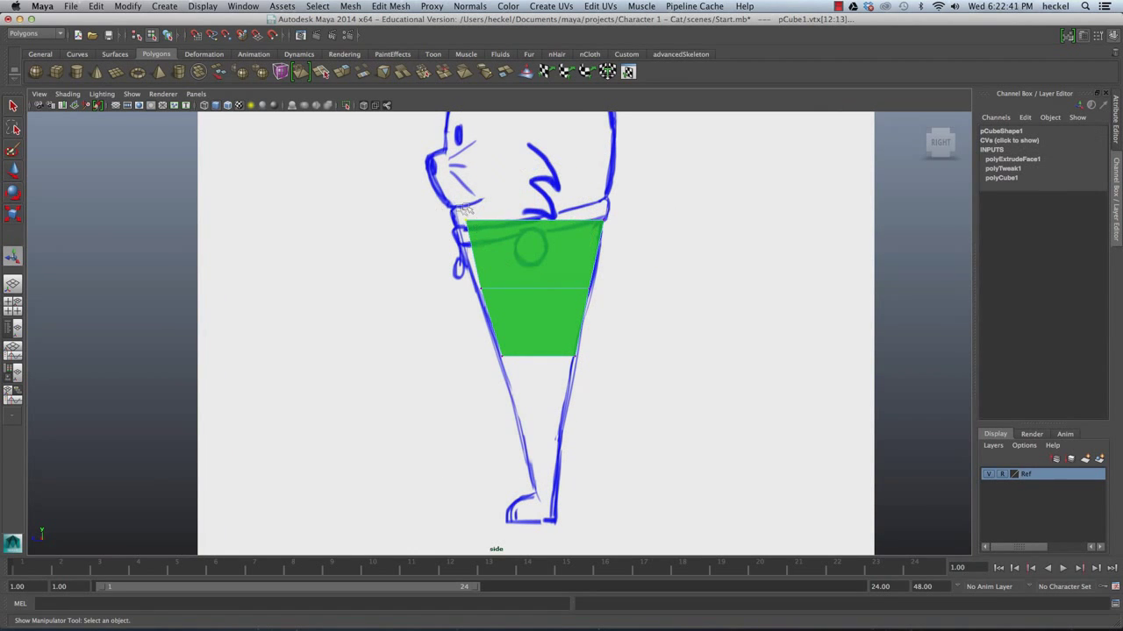
{"action": "key", "text": "w"}
{"action": "left_click_drag", "start_coordinate": [443, 221], "coordinate": [433, 222]}
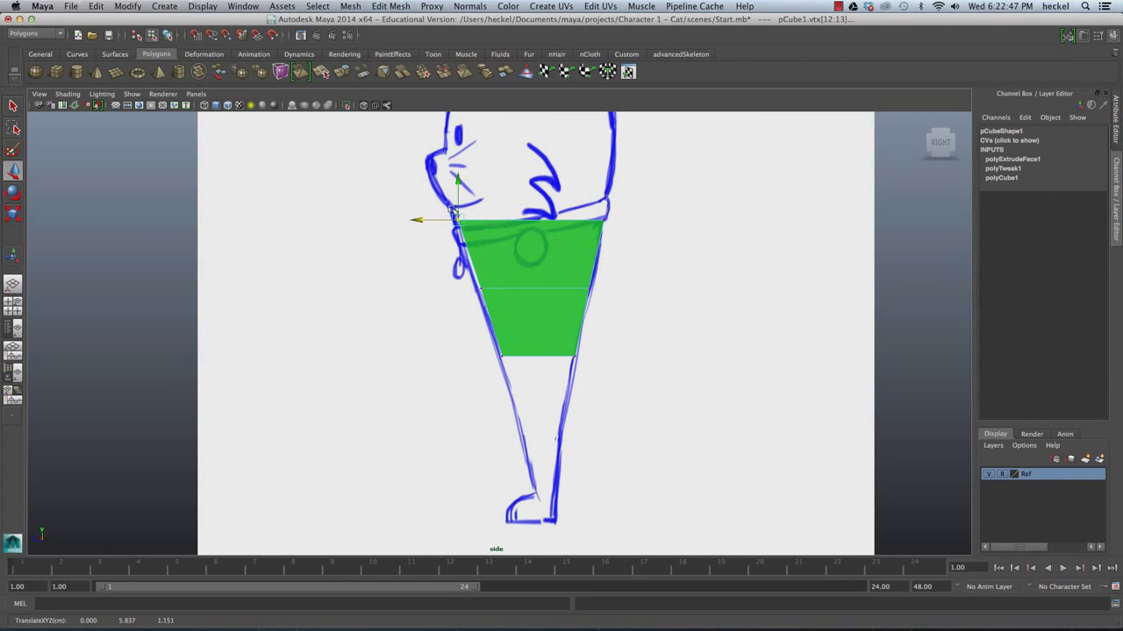
{"action": "left_click_drag", "start_coordinate": [458, 198], "coordinate": [457, 235]}
{"action": "left_click_drag", "start_coordinate": [611, 230], "coordinate": [605, 207]}
{"action": "left_click_drag", "start_coordinate": [445, 230], "coordinate": [474, 253]}
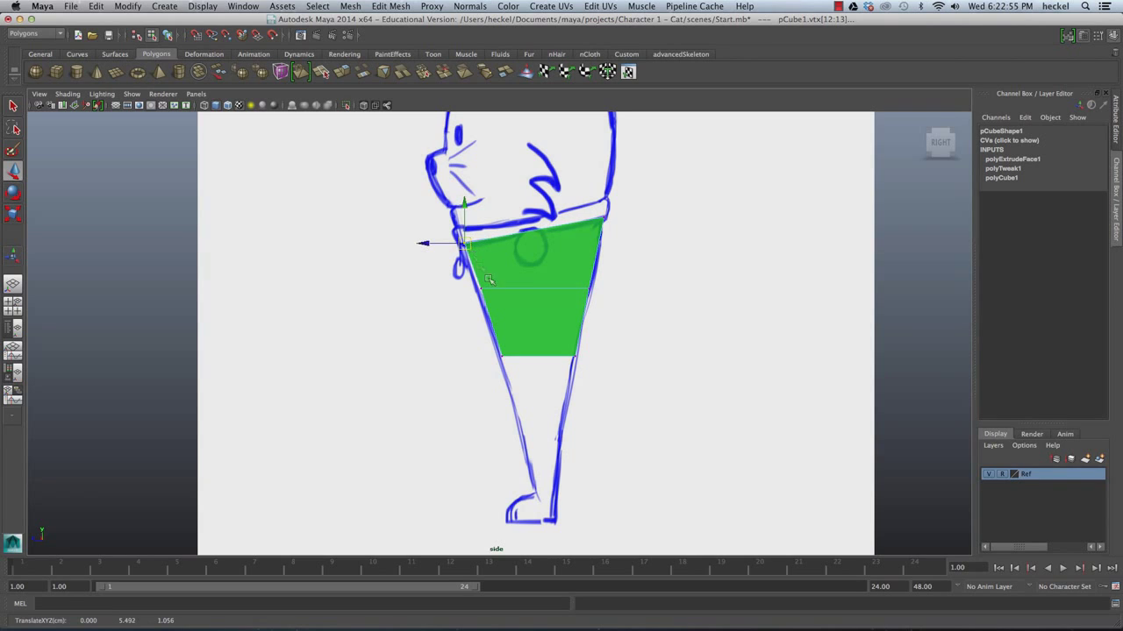
{"action": "left_click", "coordinate": [638, 277]}
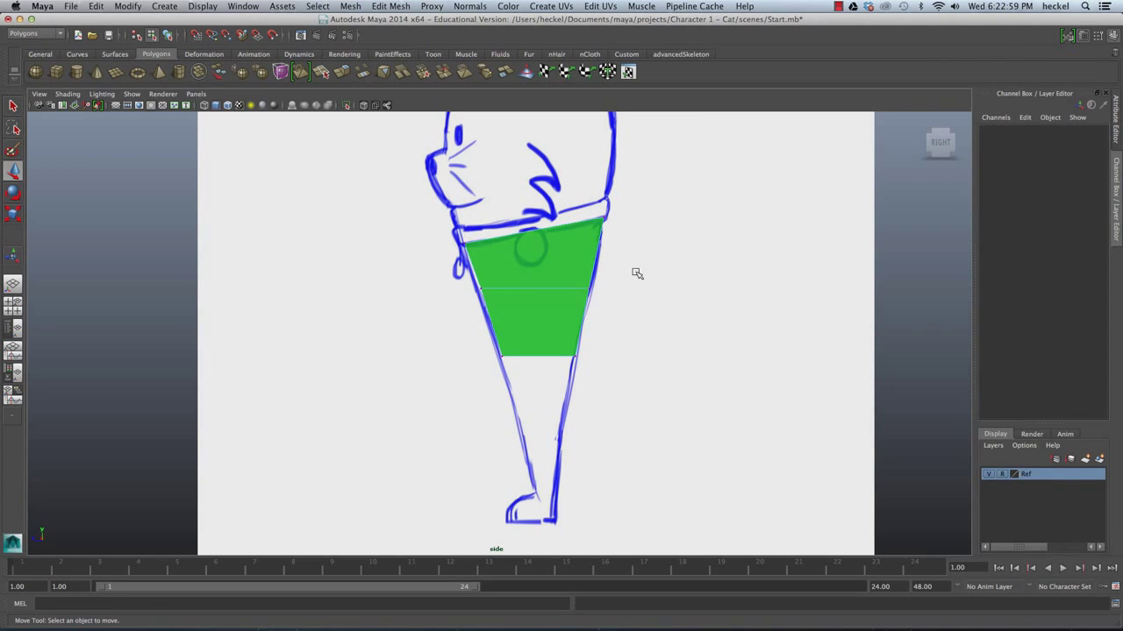
Step: Extrude the two bottom faces of the torso downward by about 0.49 units to the top of the leg gap
{"action": "key", "text": "space"}
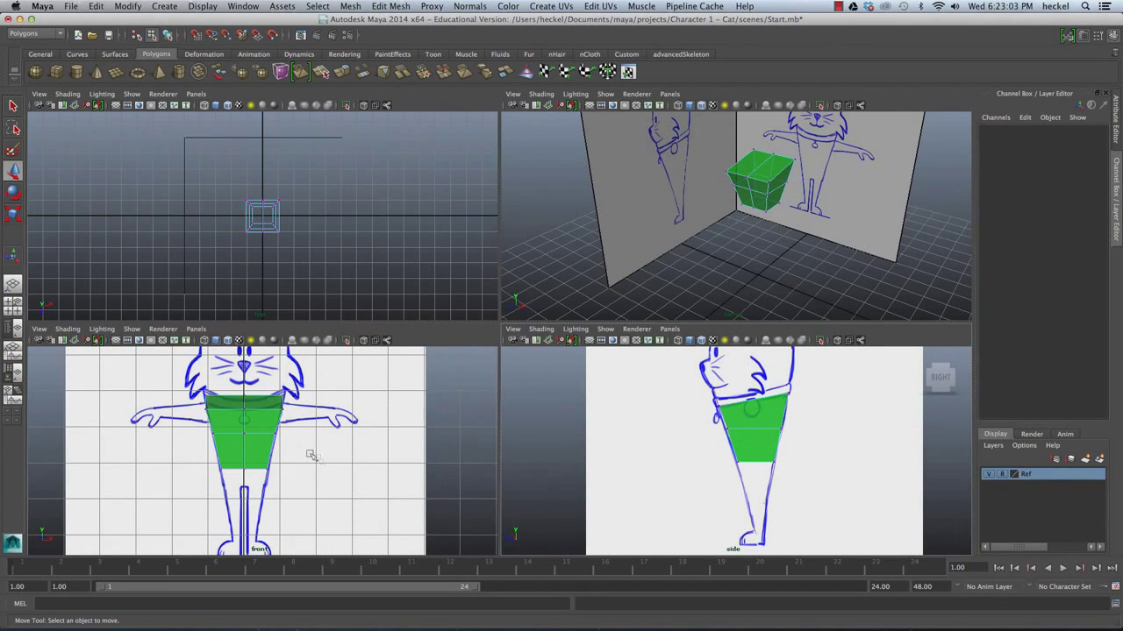
{"action": "key", "text": "space"}
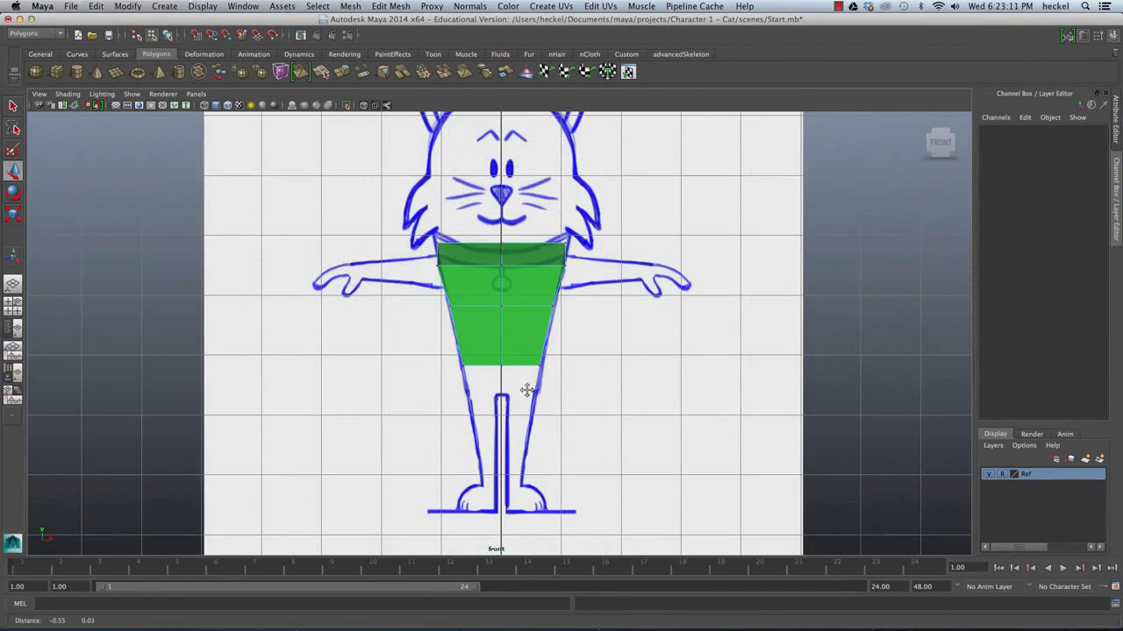
{"action": "key", "text": "space"}
{"action": "key", "text": "space"}
{"action": "left_click_drag", "start_coordinate": [669, 269], "coordinate": [593, 335], "text": "alt"}
{"action": "right_click_drag", "start_coordinate": [542, 342], "coordinate": [542, 368]}
{"action": "left_click", "coordinate": [532, 348]}
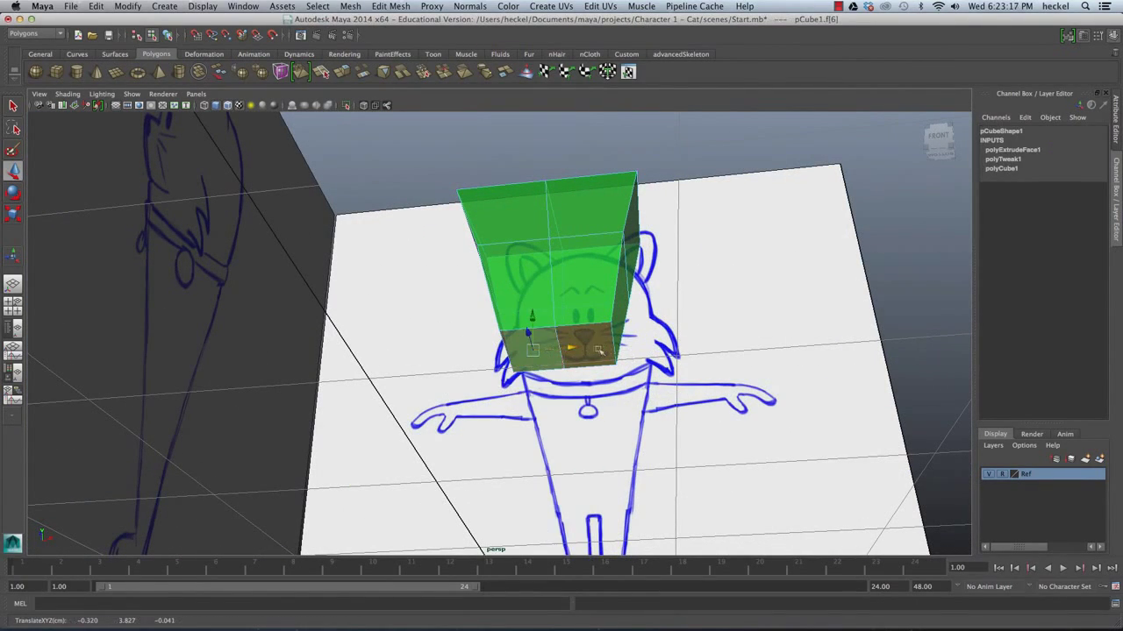
{"action": "left_click", "coordinate": [614, 358], "text": "shift"}
{"action": "key", "text": "space"}
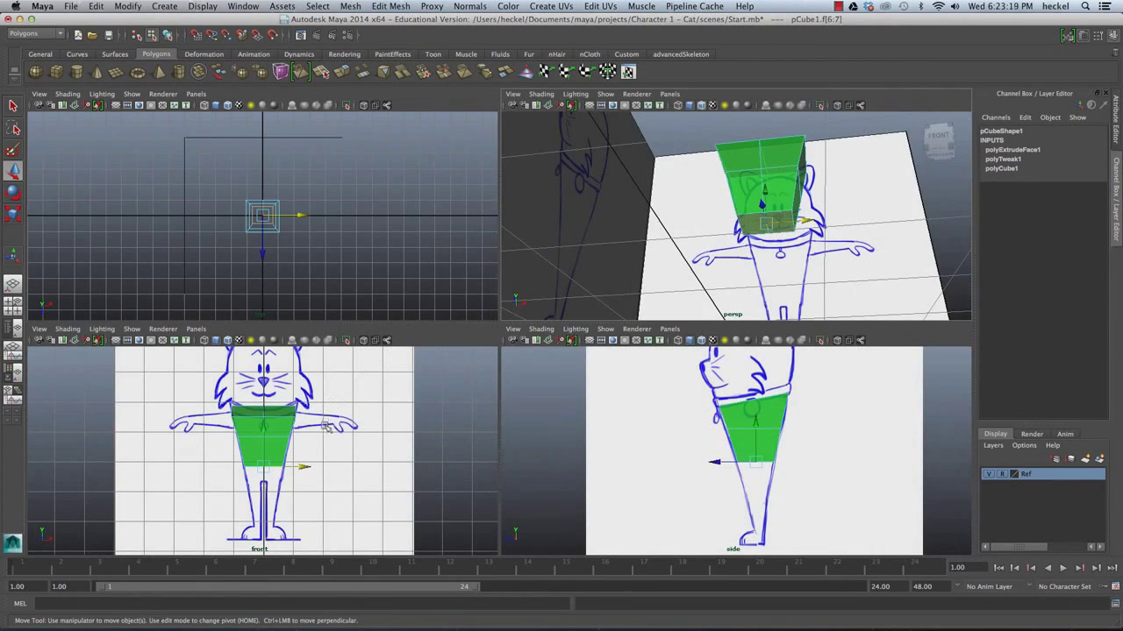
{"action": "left_click", "coordinate": [342, 71]}
{"action": "left_click_drag", "start_coordinate": [256, 504], "coordinate": [256, 521]}
Step: Taper the extruded bottom faces to about -0.64 in local X and 0.74 in local Y, matching the crotch and side profile
{"action": "right_click_drag", "start_coordinate": [222, 496], "coordinate": [519, 482], "text": "alt"}
{"action": "middle_click_drag", "start_coordinate": [308, 510], "coordinate": [334, 453], "text": "alt"}
{"action": "left_click_drag", "start_coordinate": [318, 478], "coordinate": [230, 486]}
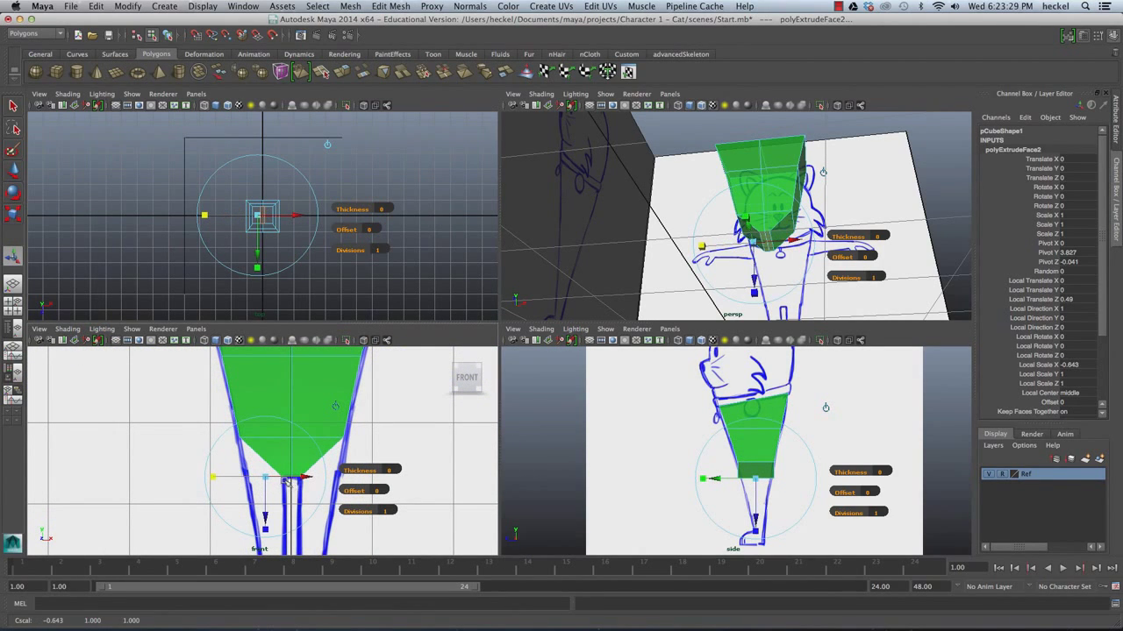
{"action": "right_click_drag", "start_coordinate": [742, 510], "coordinate": [829, 514], "text": "alt"}
{"action": "middle_click_drag", "start_coordinate": [829, 514], "coordinate": [765, 436], "text": "alt"}
{"action": "left_click_drag", "start_coordinate": [659, 435], "coordinate": [670, 433]}
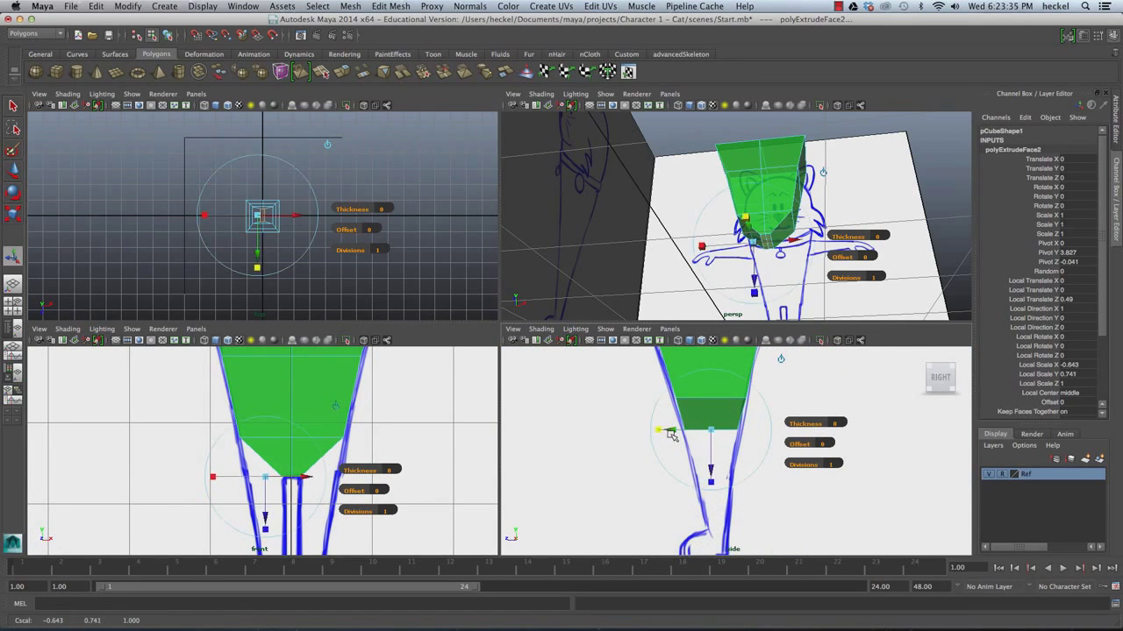
Step: Extrude the two sloped top faces of the torso upward by about 1.44 units into the head
{"action": "left_click_drag", "start_coordinate": [774, 286], "coordinate": [730, 205], "text": "alt"}
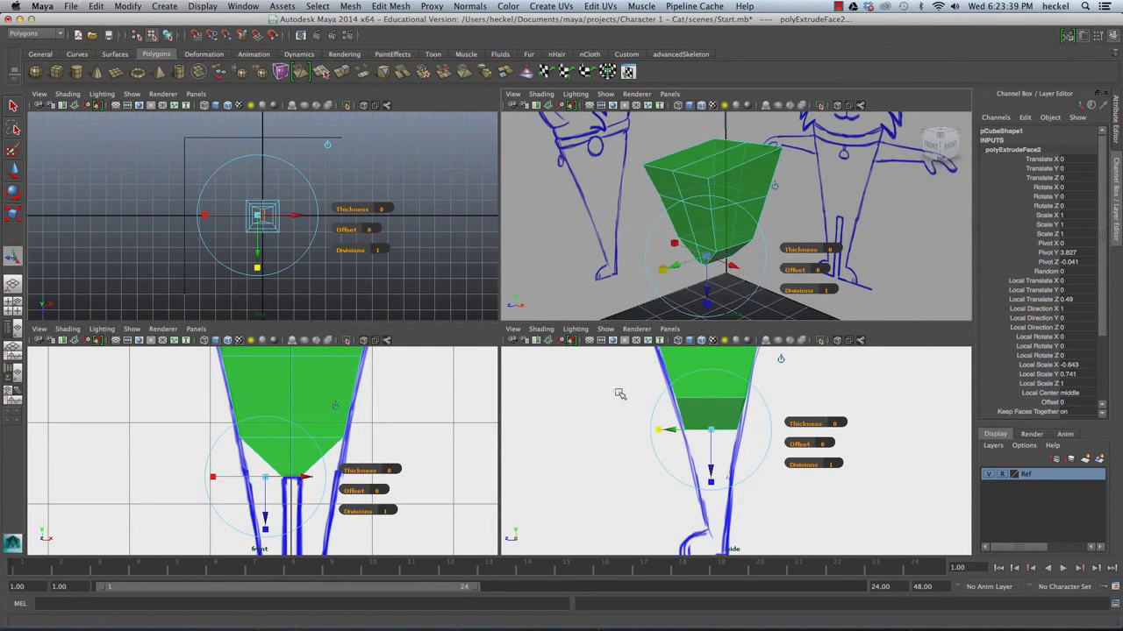
{"action": "left_click_drag", "start_coordinate": [614, 456], "coordinate": [714, 410], "text": "alt"}
{"action": "middle_click_drag", "start_coordinate": [713, 411], "coordinate": [707, 441], "text": "alt"}
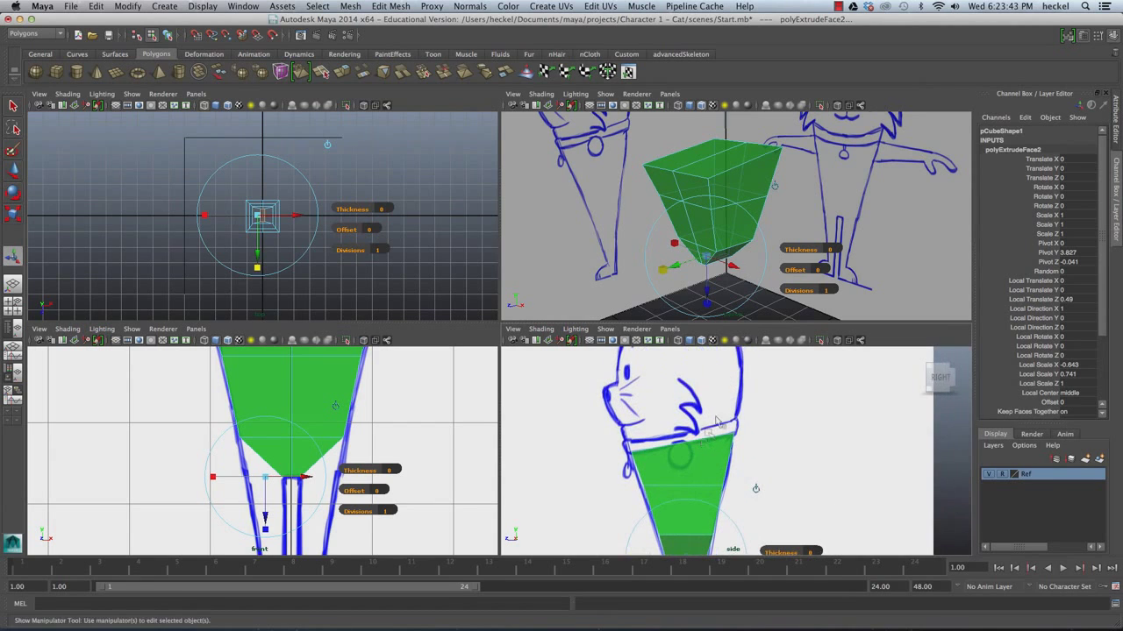
{"action": "right_click_drag", "start_coordinate": [700, 151], "coordinate": [700, 161]}
{"action": "left_click_drag", "start_coordinate": [735, 405], "coordinate": [713, 451], "text": "alt"}
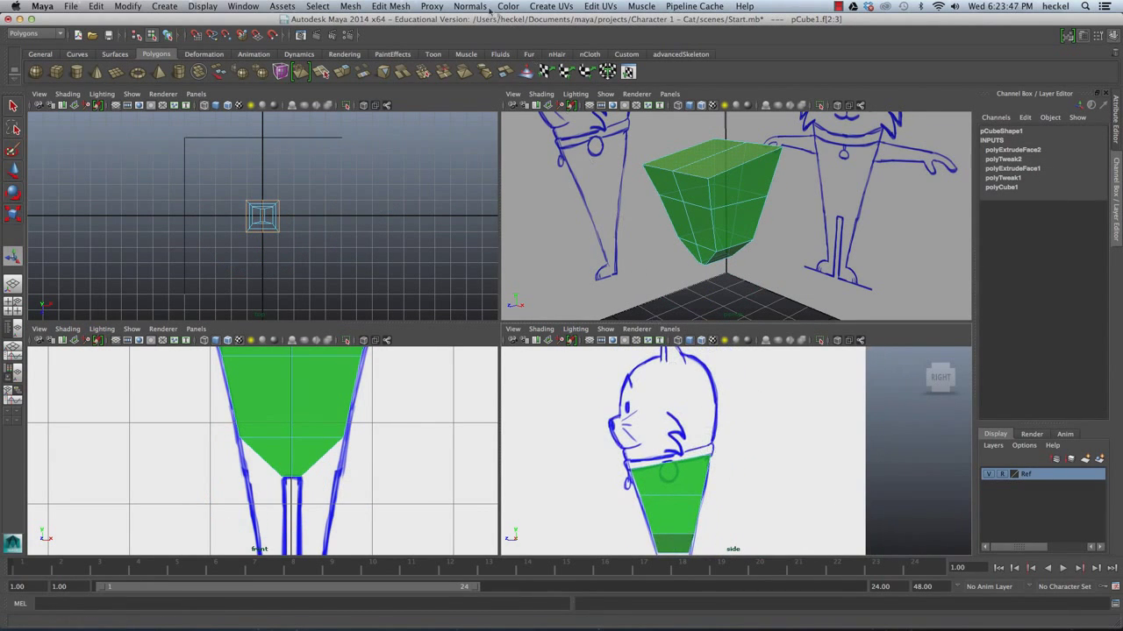
{"action": "key", "text": "space"}
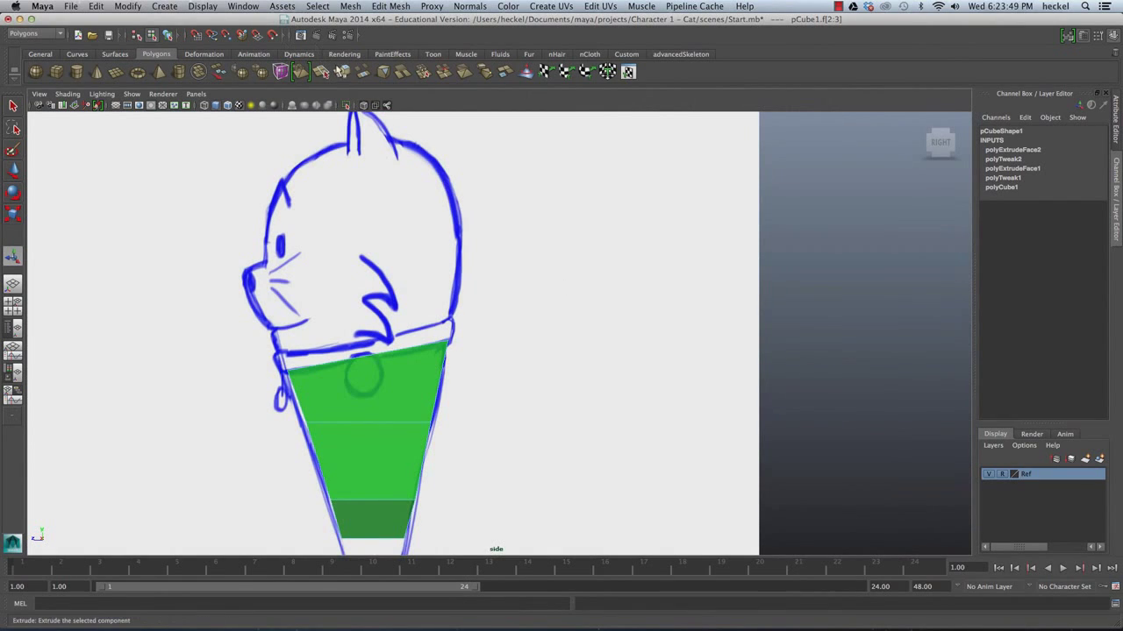
{"action": "left_click", "coordinate": [343, 72]}
{"action": "left_click_drag", "start_coordinate": [367, 311], "coordinate": [367, 195]}
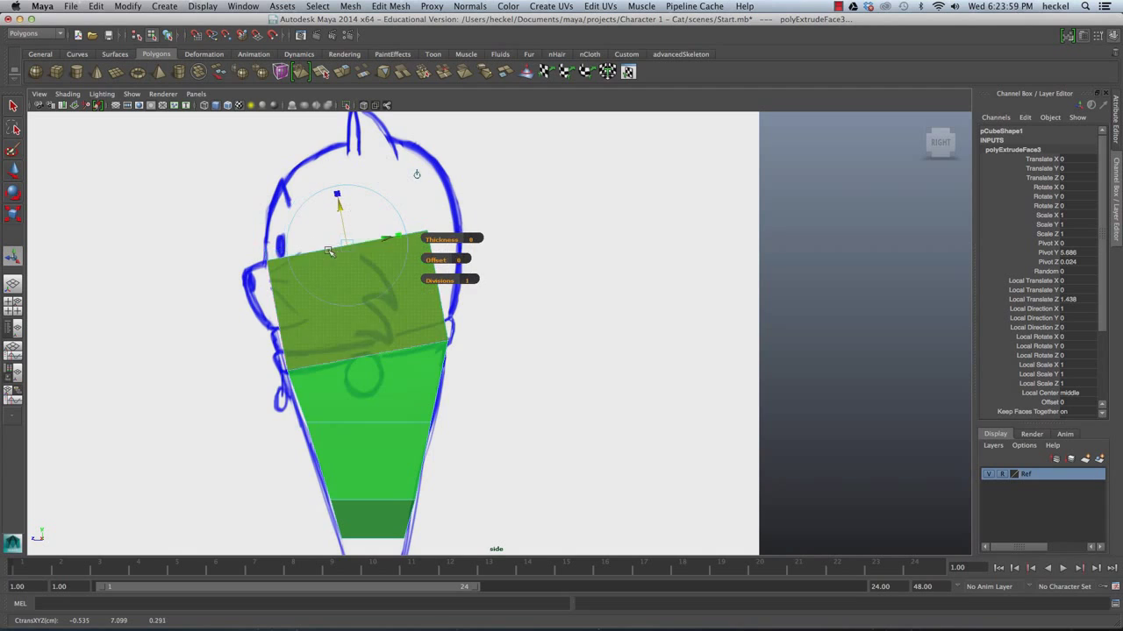
Step: Select the uppermost vertices of the head extrusion and flatten them into a level row in the side view
{"action": "right_click_drag", "start_coordinate": [329, 251], "coordinate": [279, 252]}
{"action": "left_click_drag", "start_coordinate": [240, 238], "coordinate": [478, 267]}
{"action": "left_click_drag", "start_coordinate": [453, 187], "coordinate": [220, 280]}
{"action": "key", "text": "r"}
{"action": "left_click_drag", "start_coordinate": [347, 299], "coordinate": [478, 268]}
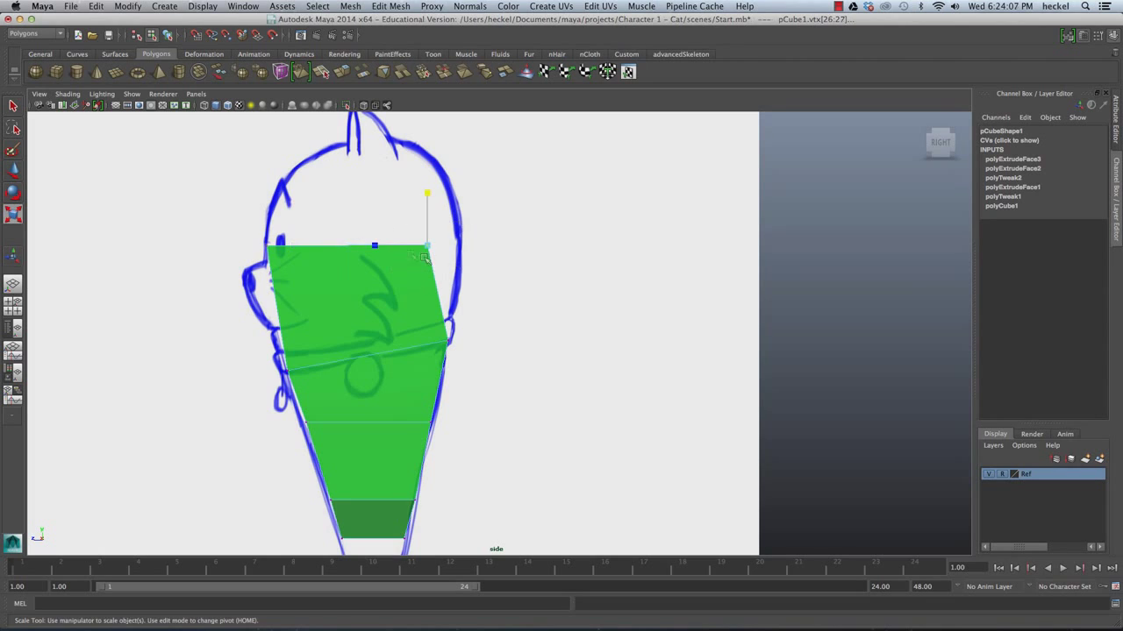
Step: Move the upper rear vertices out to the back of the head, and lower the whole top row to the top of the nose
{"action": "key", "text": "w"}
{"action": "left_click_drag", "start_coordinate": [391, 250], "coordinate": [421, 247]}
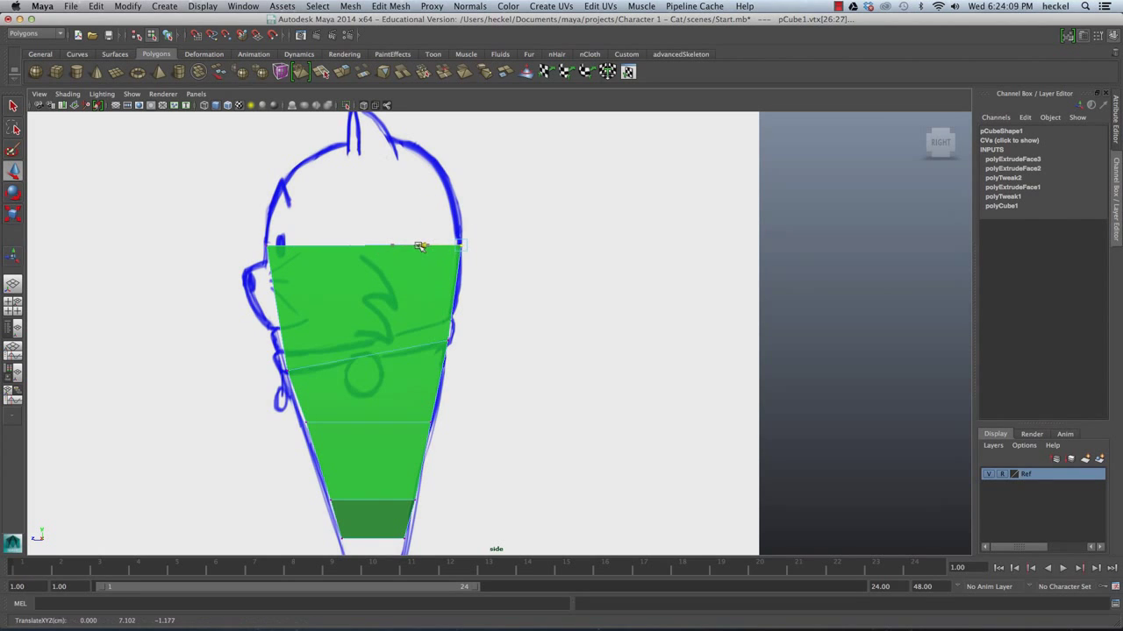
{"action": "left_click_drag", "start_coordinate": [251, 231], "coordinate": [547, 301]}
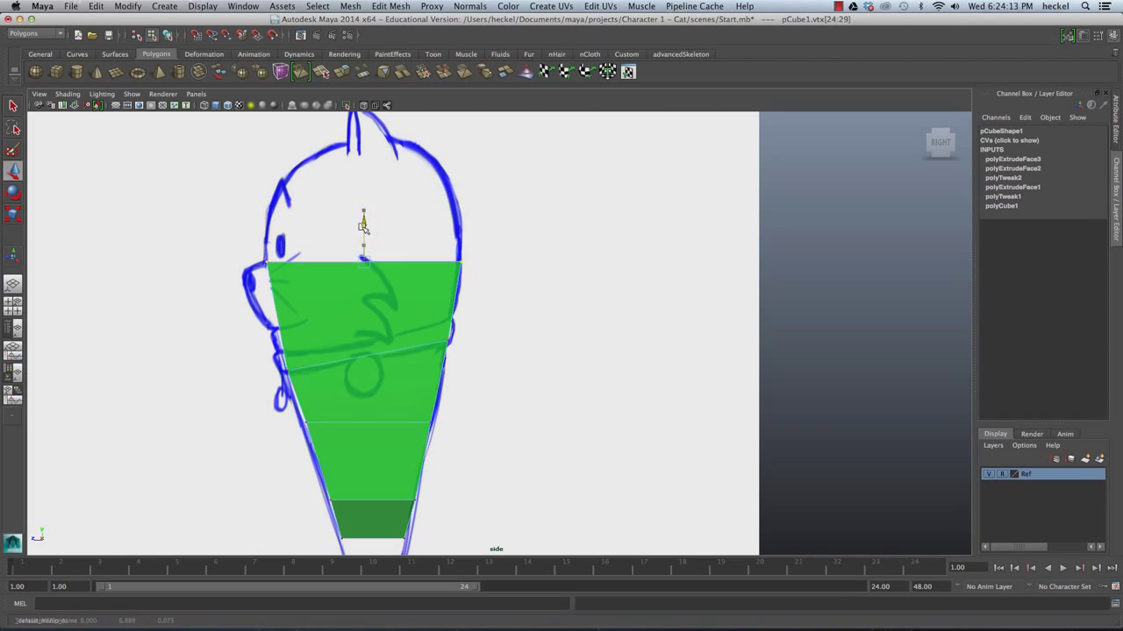
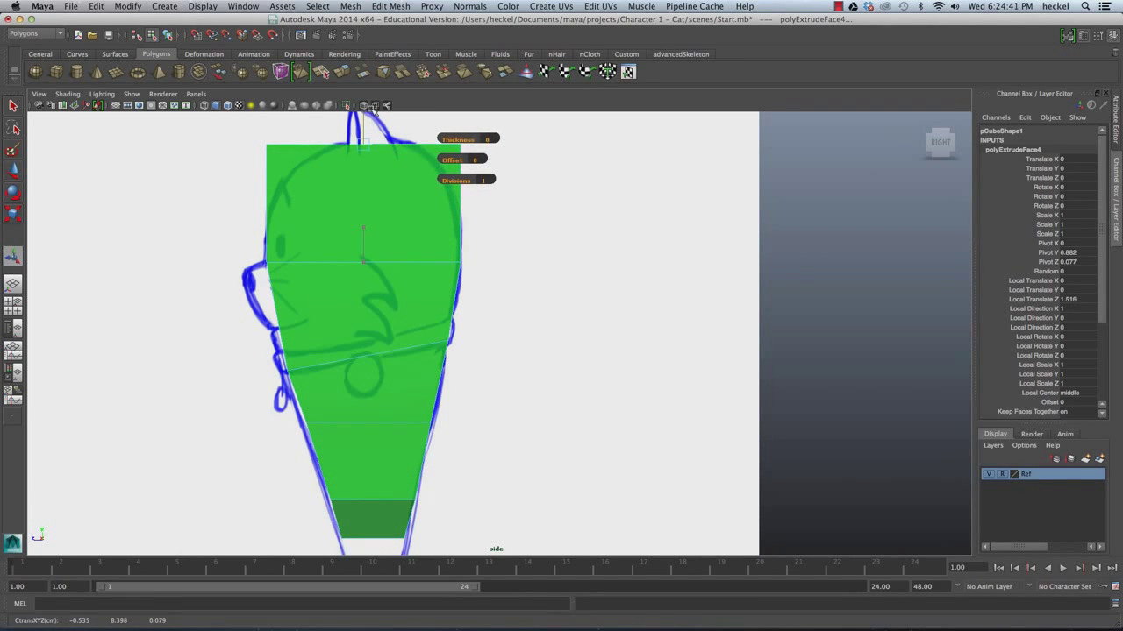
Step: Scale the extruded faces at the top of the head uniformly to about 0.48 in the perspective view
{"action": "key", "text": "space"}
{"action": "key", "text": "space"}
{"action": "left_click_drag", "start_coordinate": [718, 182], "coordinate": [706, 183], "text": "alt"}
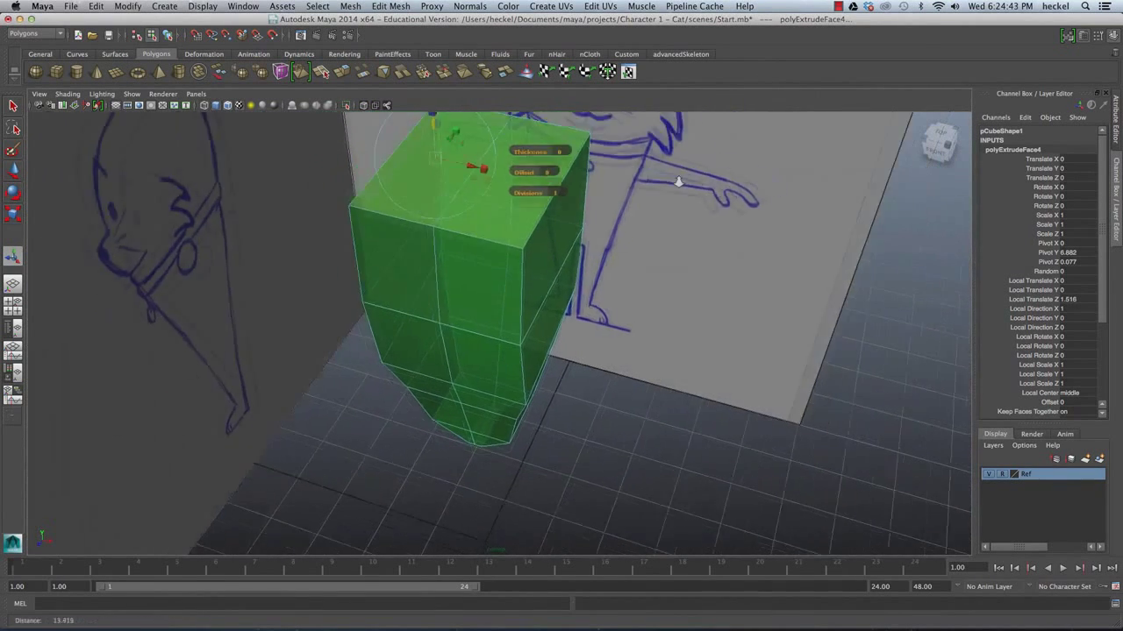
{"action": "right_click_drag", "start_coordinate": [706, 183], "coordinate": [628, 213], "text": "alt"}
{"action": "left_click", "coordinate": [494, 213]}
{"action": "left_click_drag", "start_coordinate": [443, 201], "coordinate": [425, 207]}
Step: Narrow the head's top faces to local scale X -0.135 in the front view and local scale Y 0.357 in the side view
{"action": "key", "text": "space"}
{"action": "key", "text": "space"}
{"action": "middle_click_drag", "start_coordinate": [436, 241], "coordinate": [430, 514], "text": "alt"}
{"action": "right_click_drag", "start_coordinate": [431, 514], "coordinate": [569, 181], "text": "alt"}
{"action": "middle_click_drag", "start_coordinate": [569, 181], "coordinate": [506, 304], "text": "alt"}
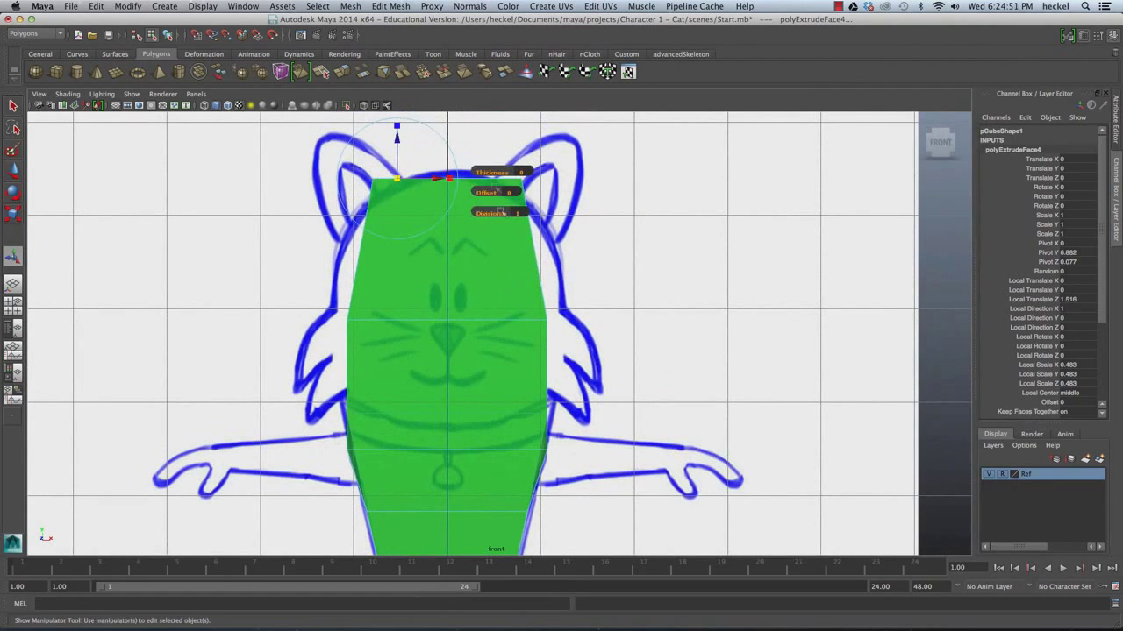
{"action": "left_click_drag", "start_coordinate": [450, 180], "coordinate": [383, 179]}
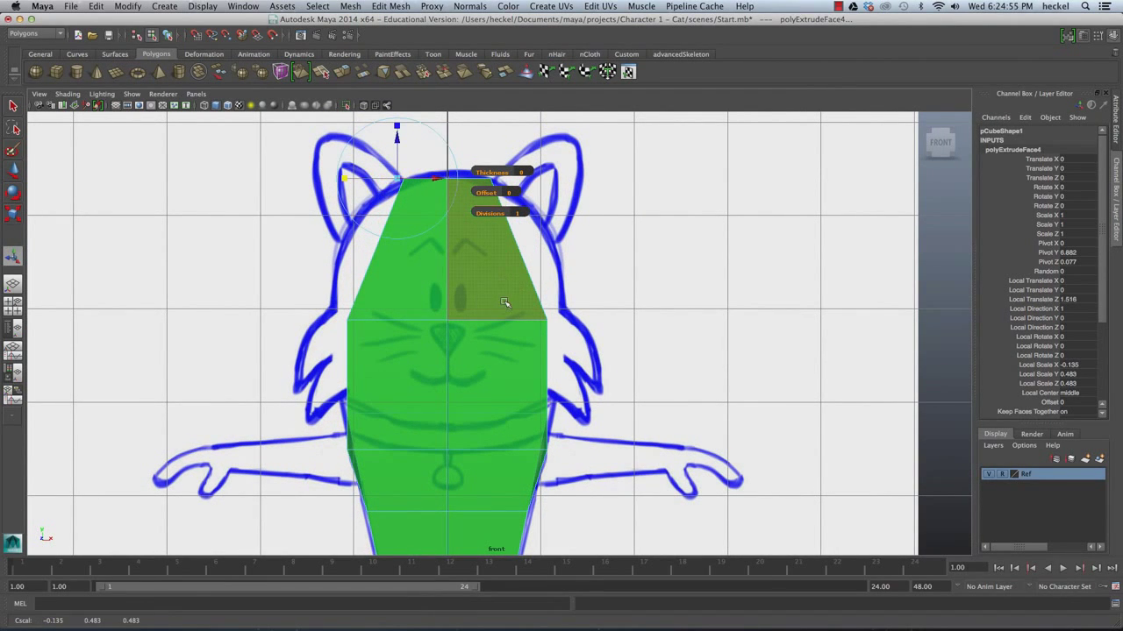
{"action": "key", "text": "space"}
{"action": "key", "text": "space"}
{"action": "left_click_drag", "start_coordinate": [432, 158], "coordinate": [403, 132]}
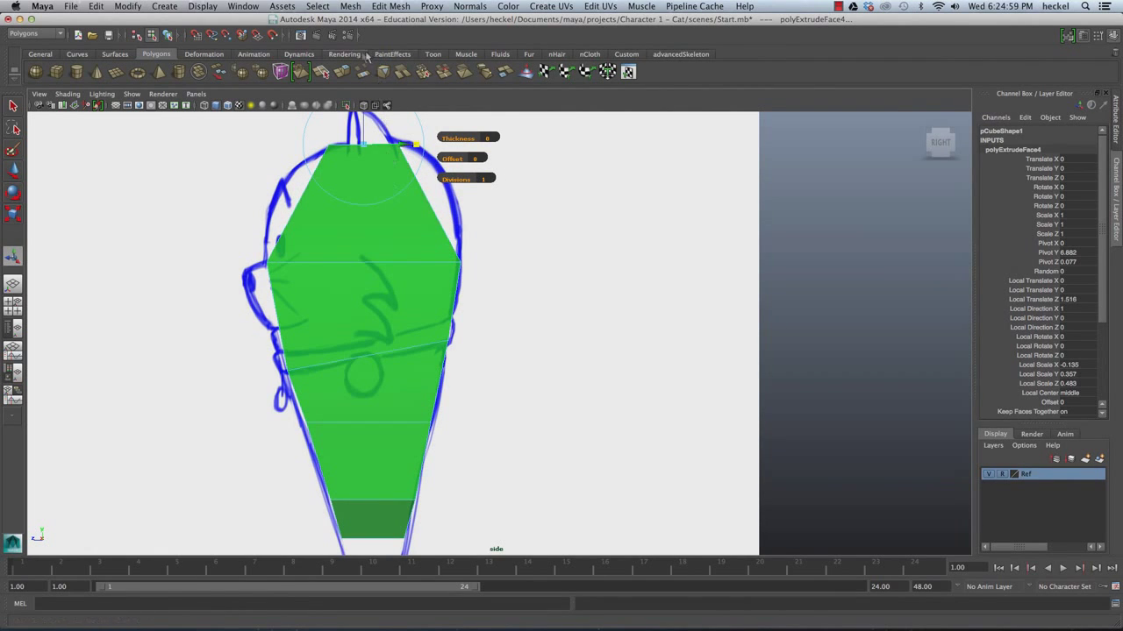
Step: Insert a horizontal edge loop around the upper head, about halfway between the nose-level row and the crown
{"action": "left_click", "coordinate": [387, 7]}
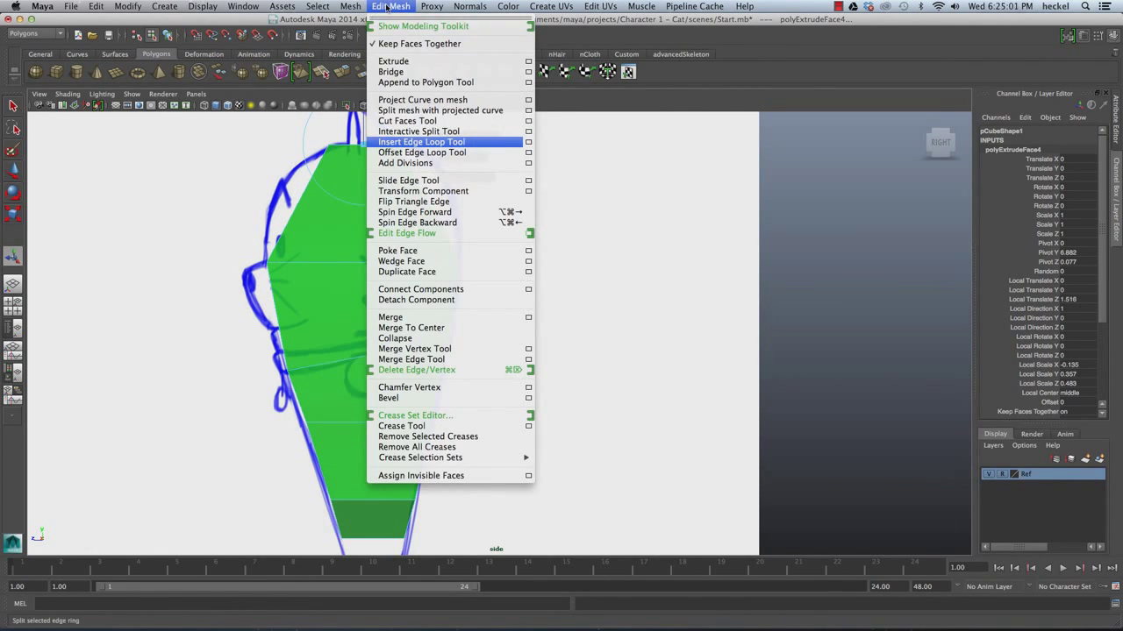
{"action": "left_click", "coordinate": [416, 141]}
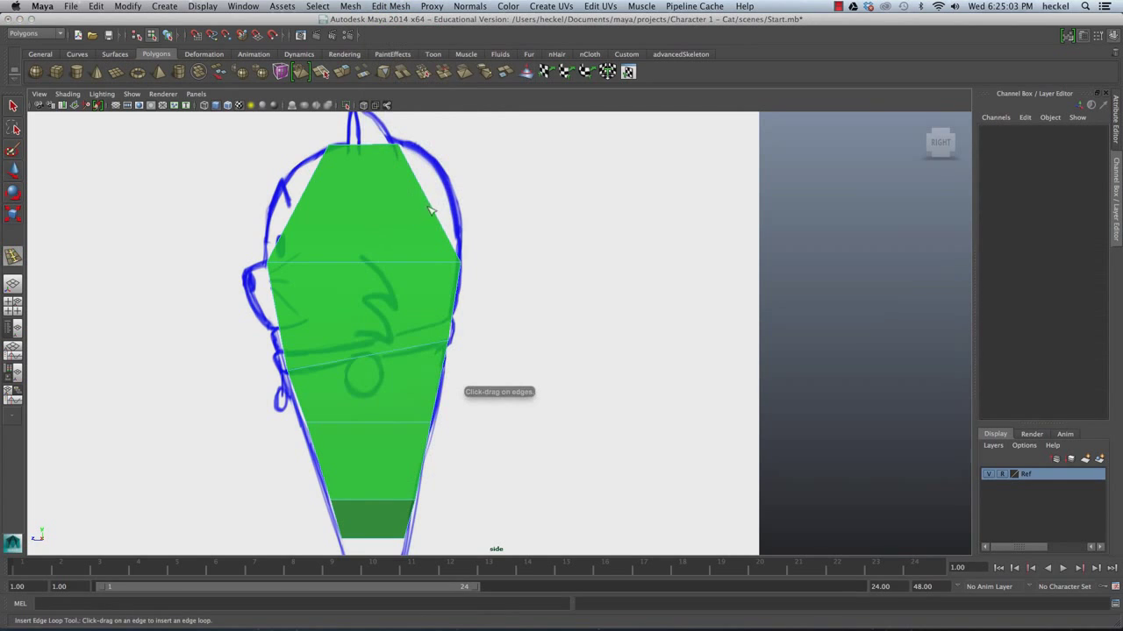
{"action": "left_click", "coordinate": [432, 205]}
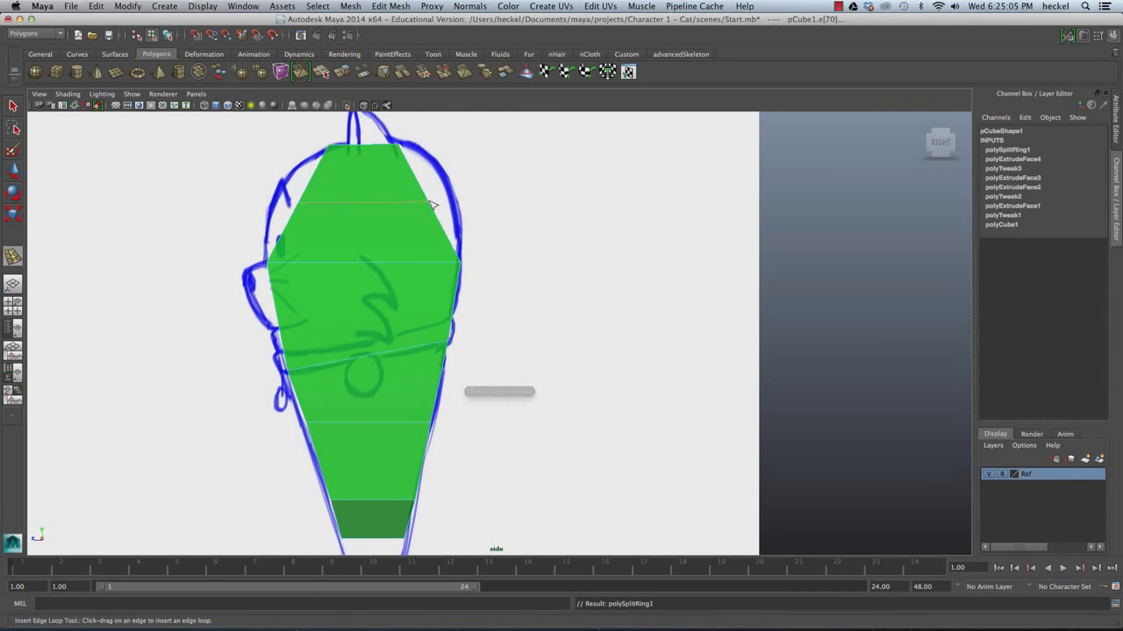
Step: Scale the new upper-head edge loop outward in depth to match the head outline in the side view
{"action": "key", "text": "r"}
{"action": "left_click_drag", "start_coordinate": [376, 202], "coordinate": [397, 202]}
Step: Widen the nose-level edge loop to the front-view head outline, and scale the loop above it to about 1.081 in X
{"action": "key", "text": "space"}
{"action": "key", "text": "space"}
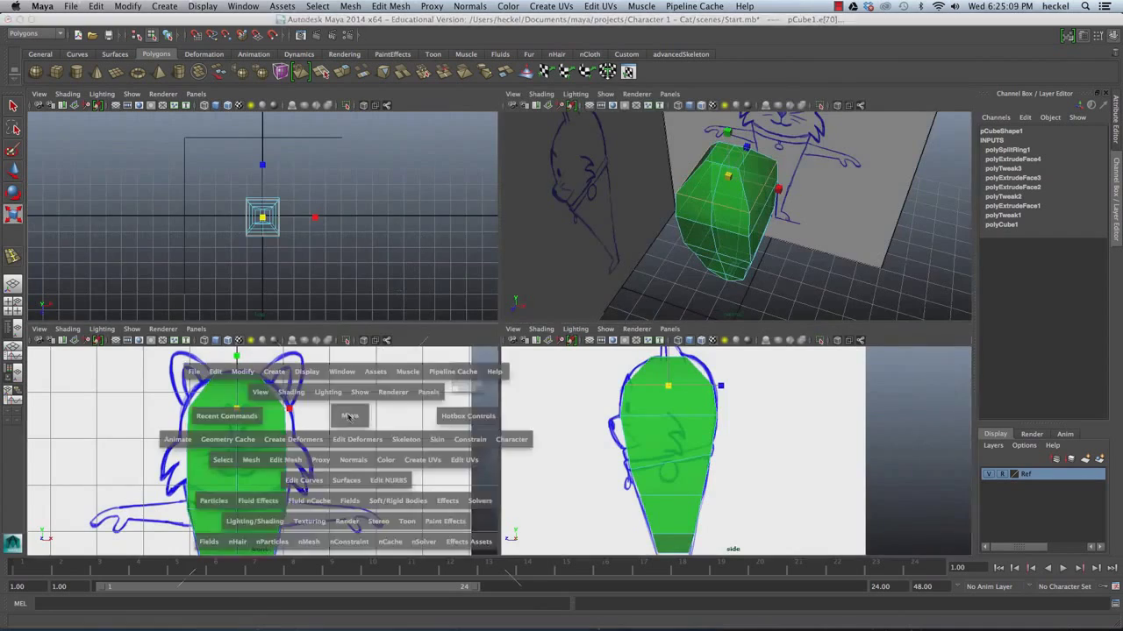
{"action": "left_click", "coordinate": [390, 320]}
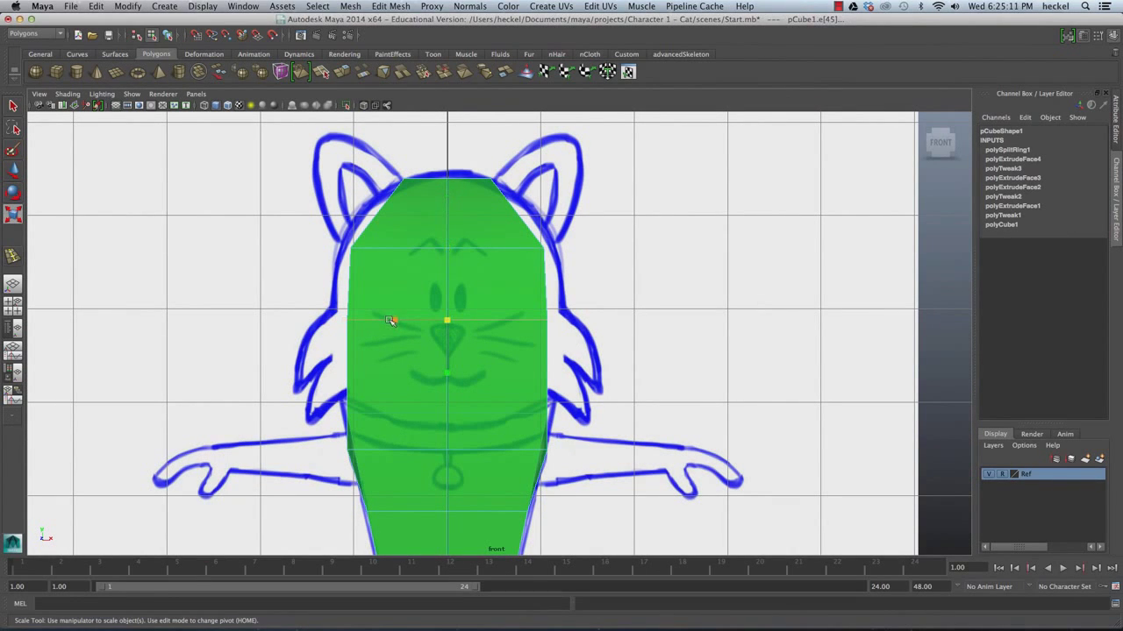
{"action": "left_click_drag", "start_coordinate": [396, 323], "coordinate": [386, 323]}
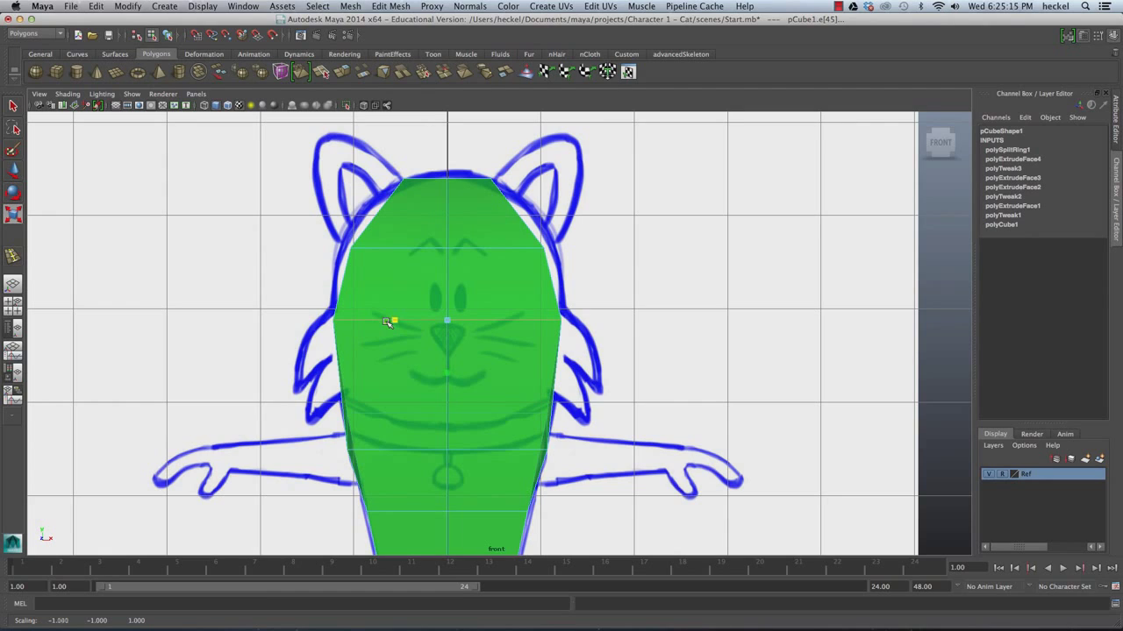
{"action": "left_click", "coordinate": [387, 247]}
{"action": "left_click_drag", "start_coordinate": [498, 248], "coordinate": [503, 249]}
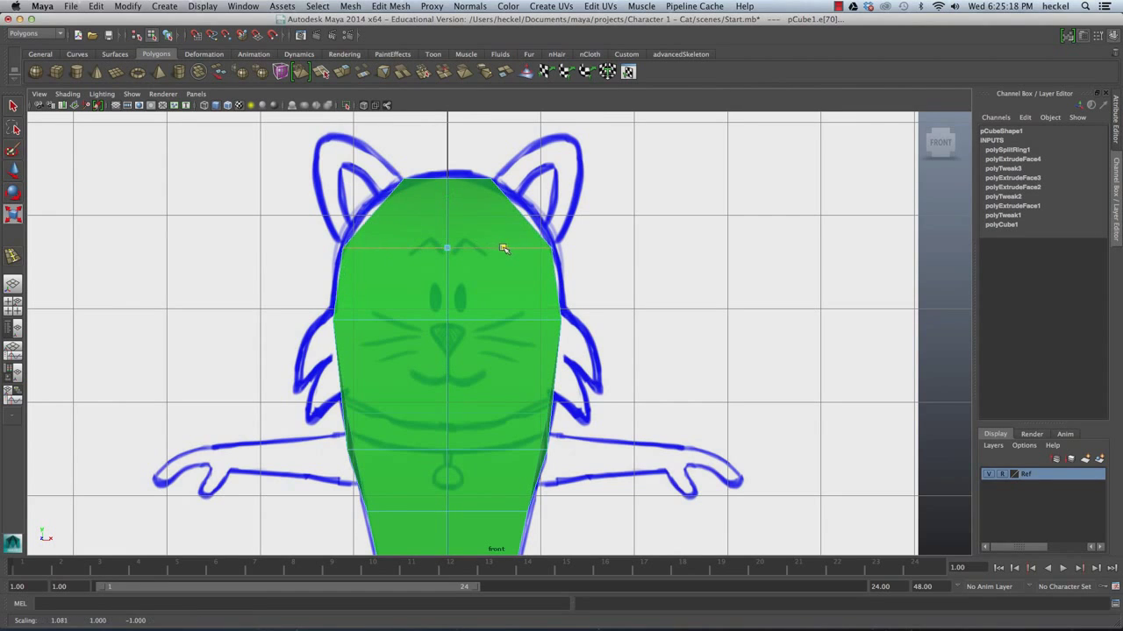
Step: Examine the shaped head and torso in perspective from several angles against the reference drawings
{"action": "left_click", "coordinate": [426, 178]}
{"action": "key", "text": "space"}
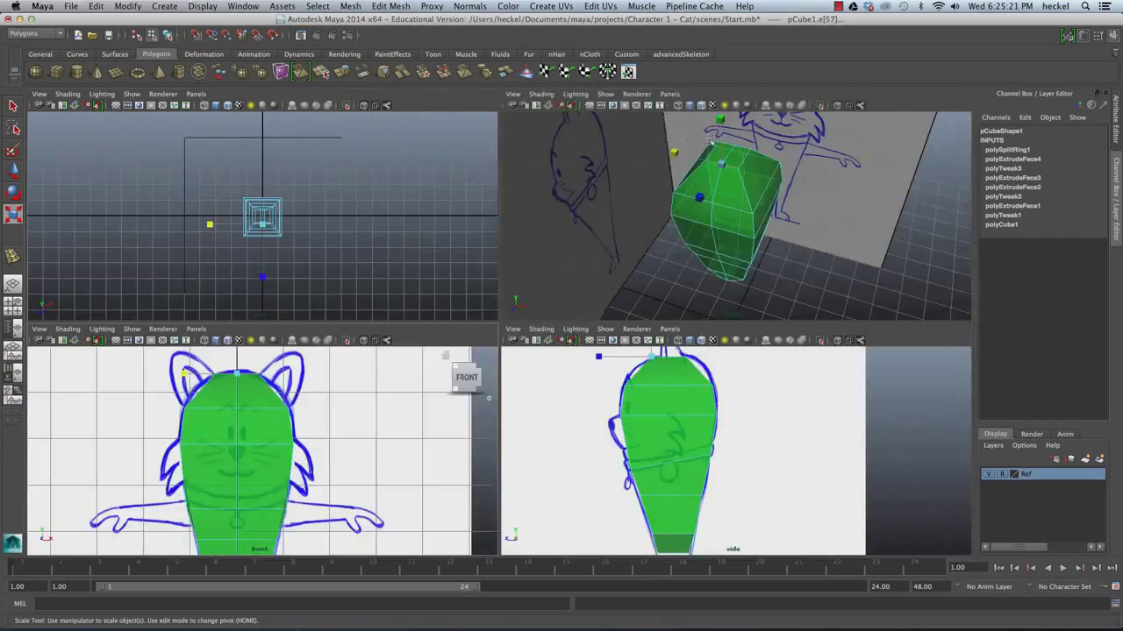
{"action": "key", "text": "space"}
{"action": "left_click_drag", "start_coordinate": [596, 211], "coordinate": [605, 236], "text": "alt"}
{"action": "key", "text": "space"}
{"action": "key", "text": "space"}
{"action": "left_click_drag", "start_coordinate": [664, 328], "coordinate": [571, 235], "text": "alt"}
{"action": "middle_click_drag", "start_coordinate": [572, 235], "coordinate": [524, 243], "text": "alt"}
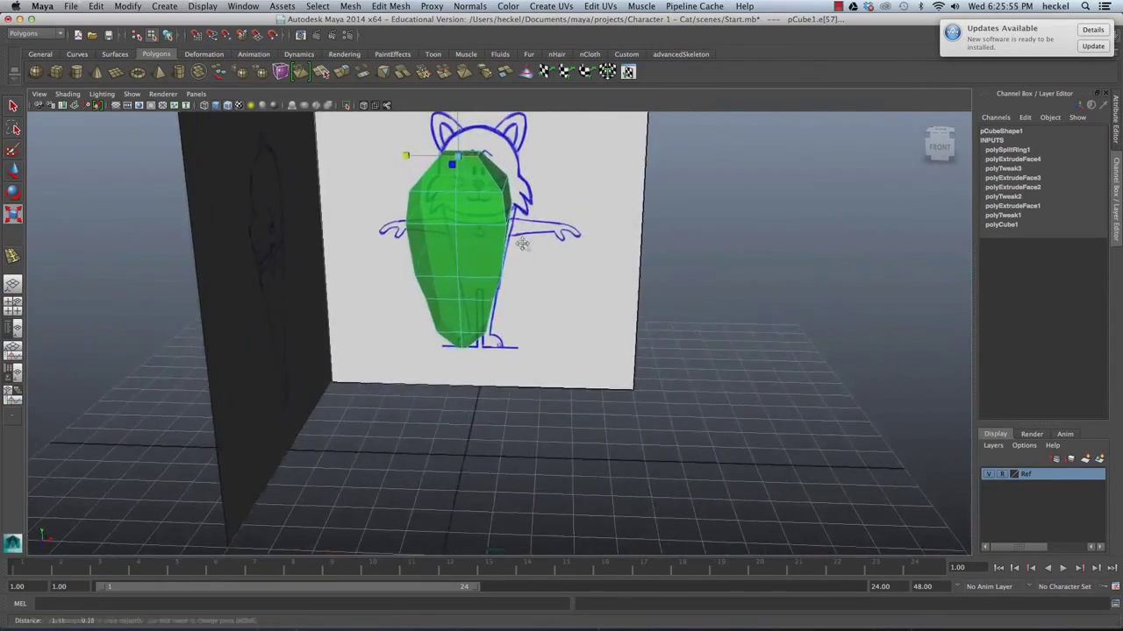
{"action": "left_click_drag", "start_coordinate": [524, 243], "coordinate": [486, 248], "text": "alt"}
{"action": "right_click_drag", "start_coordinate": [486, 248], "coordinate": [474, 235], "text": "alt"}
{"action": "left_click_drag", "start_coordinate": [474, 236], "coordinate": [544, 232], "text": "alt"}
Step: Delete all the faces on the left half of the body in the front view, up to the centre line
{"action": "key", "text": "space"}
{"action": "key", "text": "space"}
{"action": "right_click_drag", "start_coordinate": [627, 303], "coordinate": [579, 290], "text": "alt"}
{"action": "middle_click_drag", "start_coordinate": [537, 320], "coordinate": [536, 237], "text": "alt"}
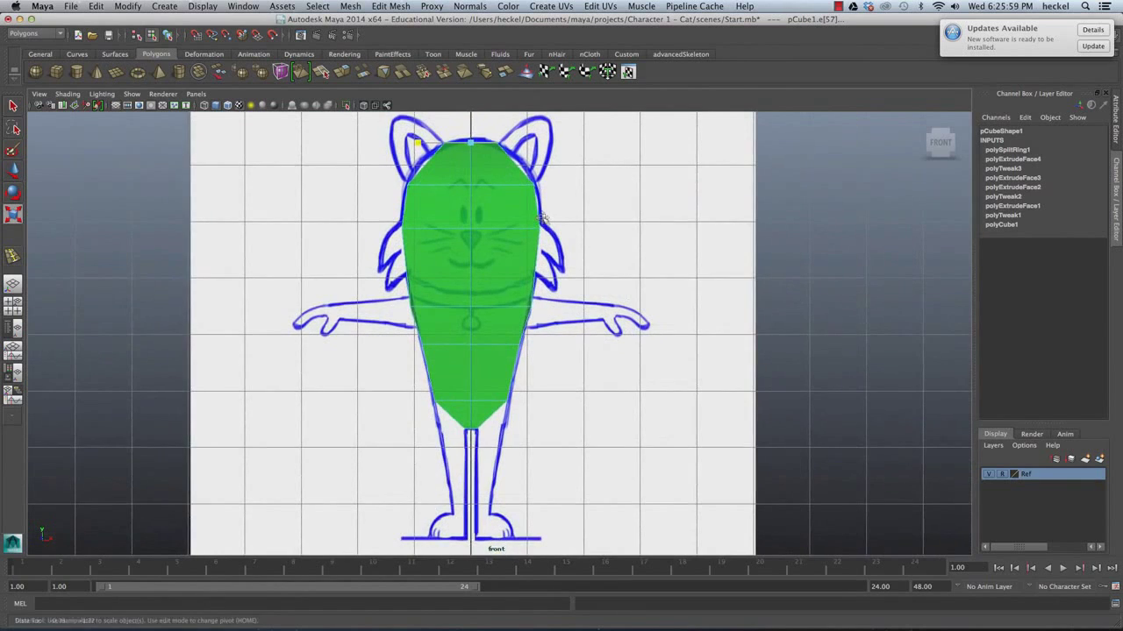
{"action": "right_click_drag", "start_coordinate": [429, 309], "coordinate": [447, 306], "text": "alt"}
{"action": "middle_click_drag", "start_coordinate": [468, 226], "coordinate": [462, 241], "text": "alt"}
{"action": "right_click_drag", "start_coordinate": [462, 241], "coordinate": [423, 201]}
{"action": "left_click_drag", "start_coordinate": [364, 124], "coordinate": [460, 484]}
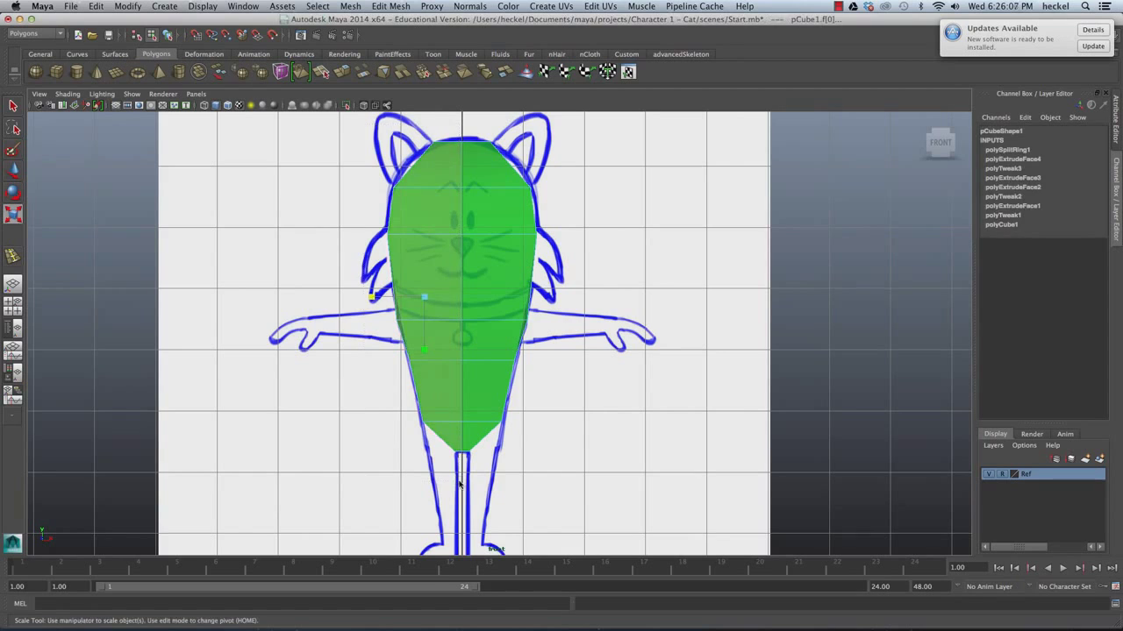
{"action": "key", "text": "Delete"}
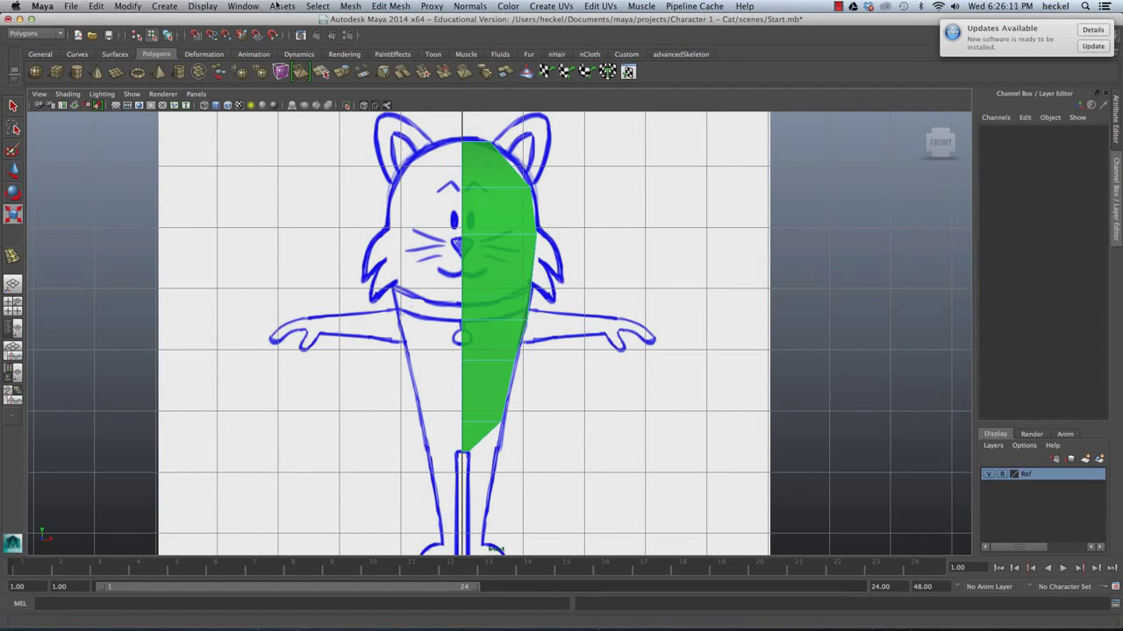
Step: Change the colour of the lambert4 material from green to bright blue in the Hypershade
{"action": "left_click", "coordinate": [243, 6]}
{"action": "mouse_move", "coordinate": [272, 42]}
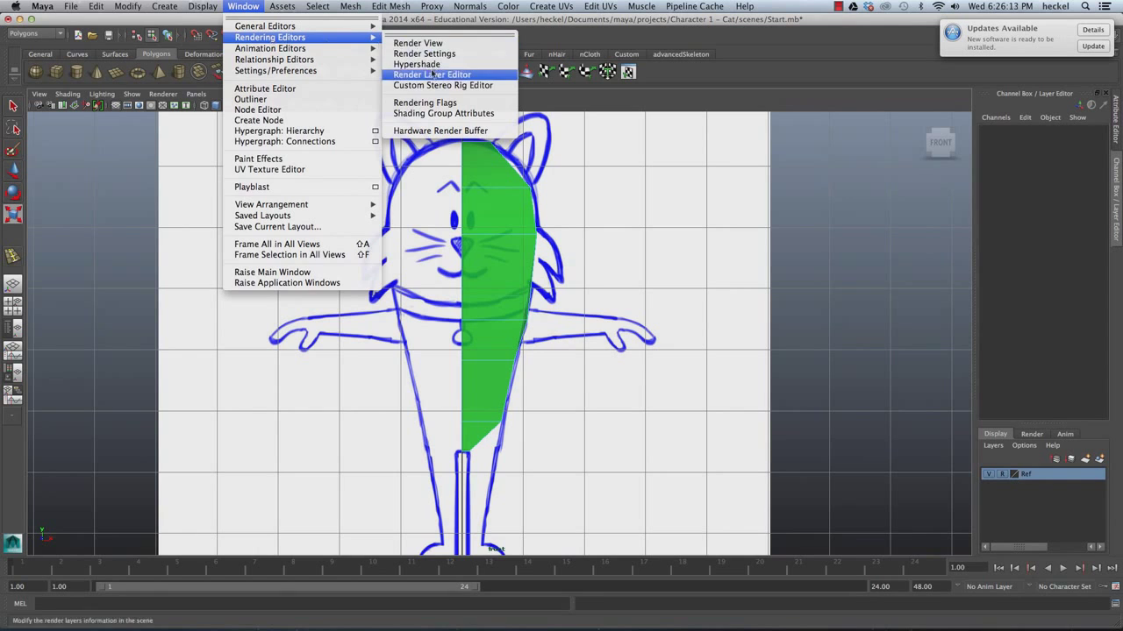
{"action": "left_click", "coordinate": [456, 65]}
{"action": "left_click_drag", "start_coordinate": [719, 88], "coordinate": [359, 66]}
{"action": "left_click", "coordinate": [577, 144]}
{"action": "double_click", "coordinate": [577, 144]}
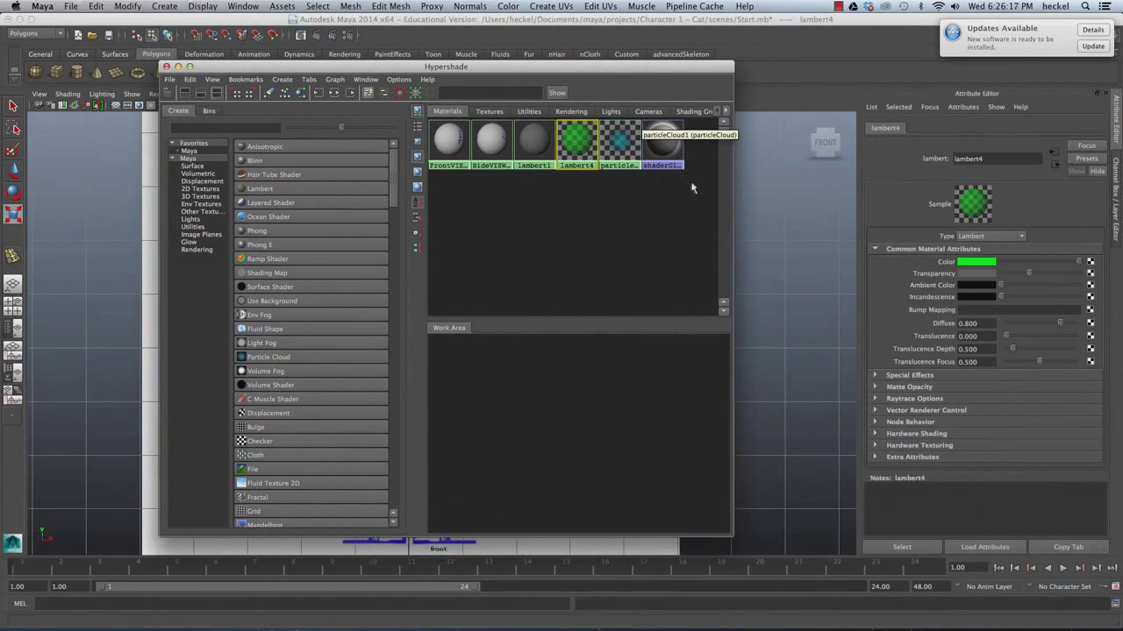
{"action": "left_click", "coordinate": [971, 260]}
{"action": "left_click_drag", "start_coordinate": [1021, 254], "coordinate": [1033, 262]}
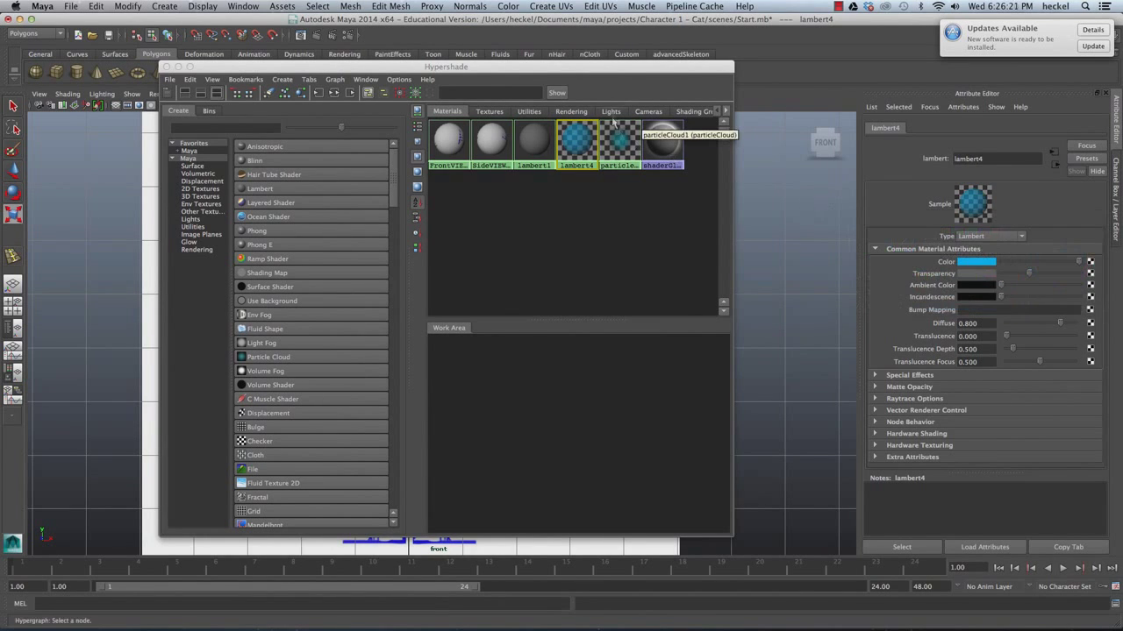
{"action": "left_click", "coordinate": [166, 67]}
Step: Increase the transparency of the lambert4 material so the reference drawing shows more clearly through the mesh
{"action": "scroll", "coordinate": [459, 243], "scroll_direction": "up", "scroll_amount": 3}
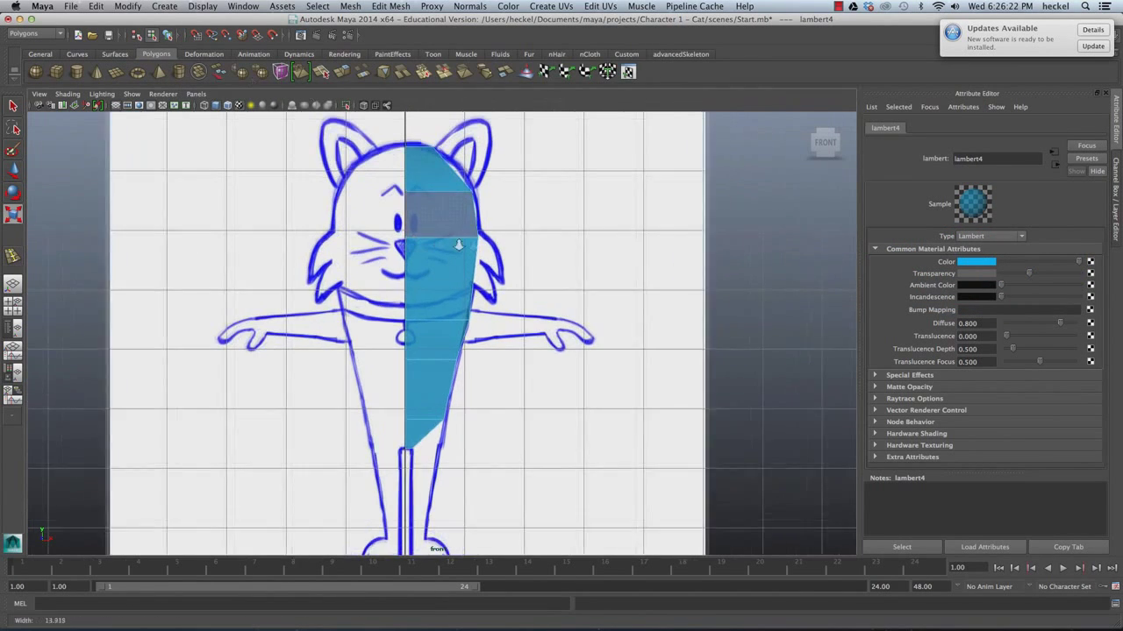
{"action": "middle_click_drag", "start_coordinate": [518, 263], "coordinate": [533, 244], "text": "alt"}
{"action": "left_click_drag", "start_coordinate": [1031, 275], "coordinate": [1035, 276]}
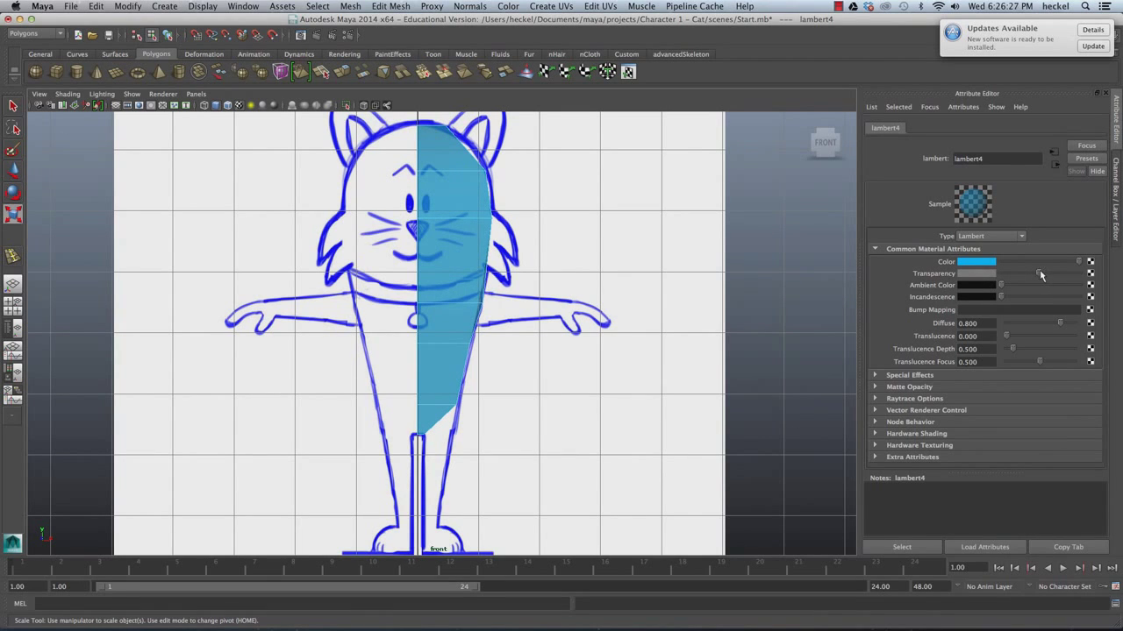
{"action": "left_click_drag", "start_coordinate": [1037, 276], "coordinate": [1047, 275]}
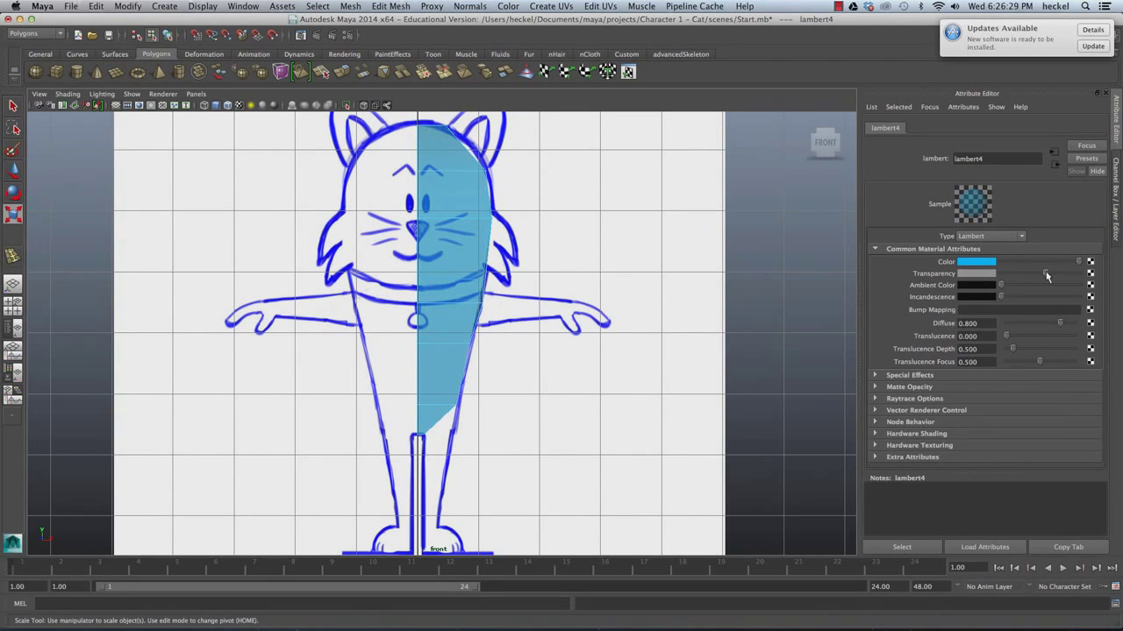
{"action": "left_click", "coordinate": [741, 300]}
Step: Mirror the remaining half-body object with Duplicate Special as an instance, with scale -1 in X and 1 copy
{"action": "scroll", "coordinate": [496, 303], "scroll_direction": "down", "scroll_amount": 2}
{"action": "middle_click_drag", "start_coordinate": [496, 300], "coordinate": [536, 300], "text": "alt"}
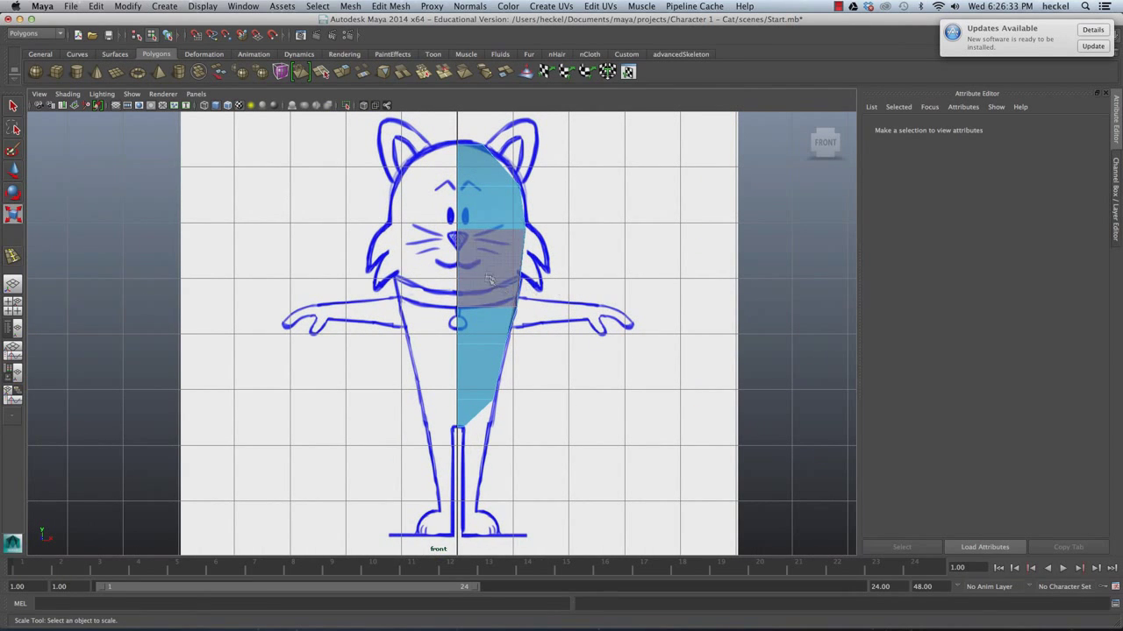
{"action": "right_click", "coordinate": [503, 216]}
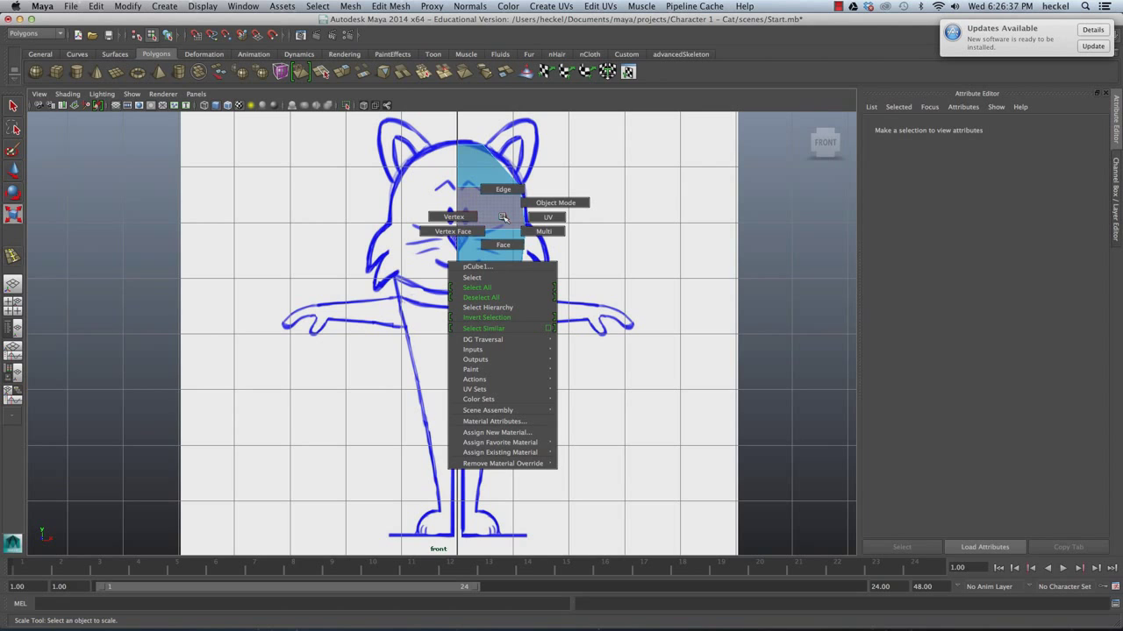
{"action": "right_click_drag", "start_coordinate": [503, 217], "coordinate": [539, 205]}
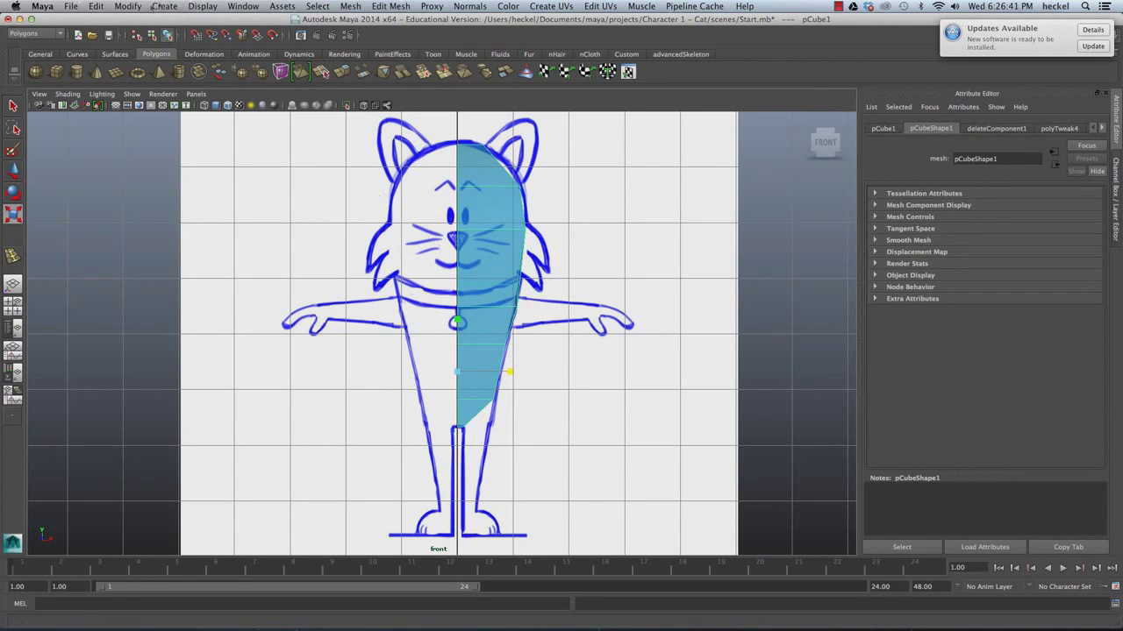
{"action": "left_click", "coordinate": [95, 6]}
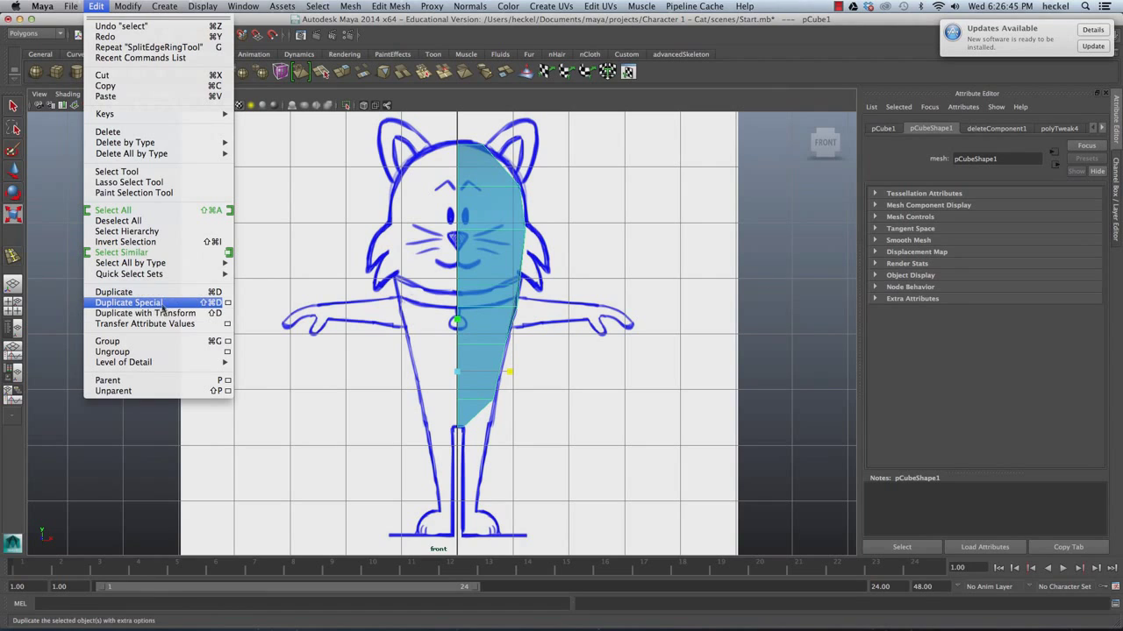
{"action": "left_click", "coordinate": [228, 303]}
{"action": "left_click_drag", "start_coordinate": [669, 300], "coordinate": [609, 134]}
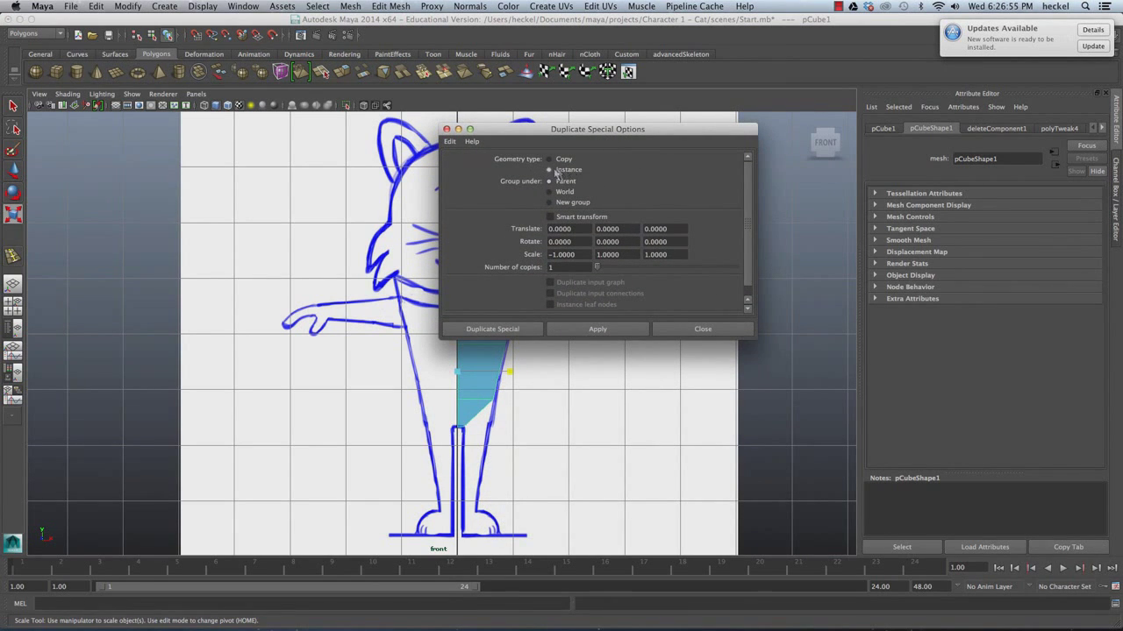
{"action": "left_click", "coordinate": [573, 254]}
{"action": "left_click_drag", "start_coordinate": [567, 133], "coordinate": [664, 117]}
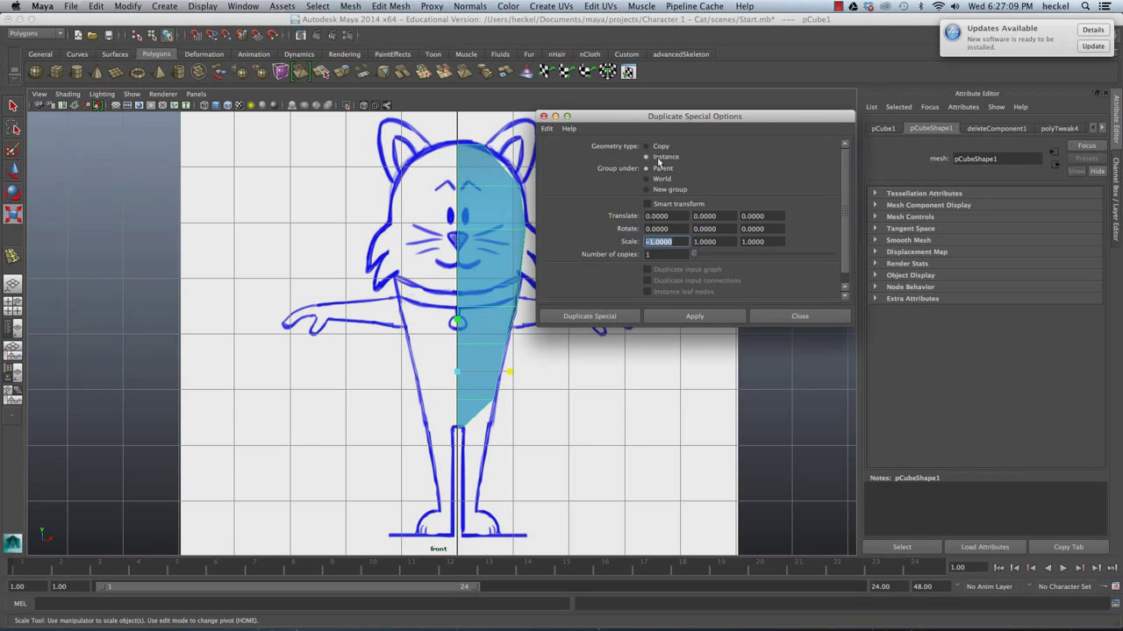
{"action": "left_click_drag", "start_coordinate": [597, 115], "coordinate": [662, 109]}
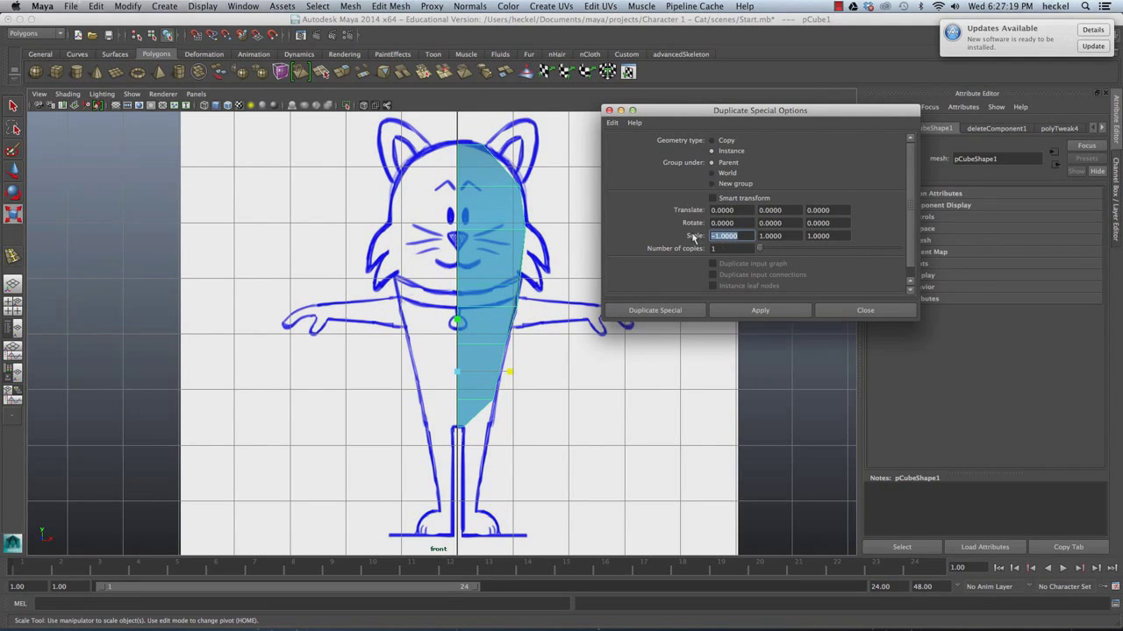
{"action": "left_click", "coordinate": [656, 311]}
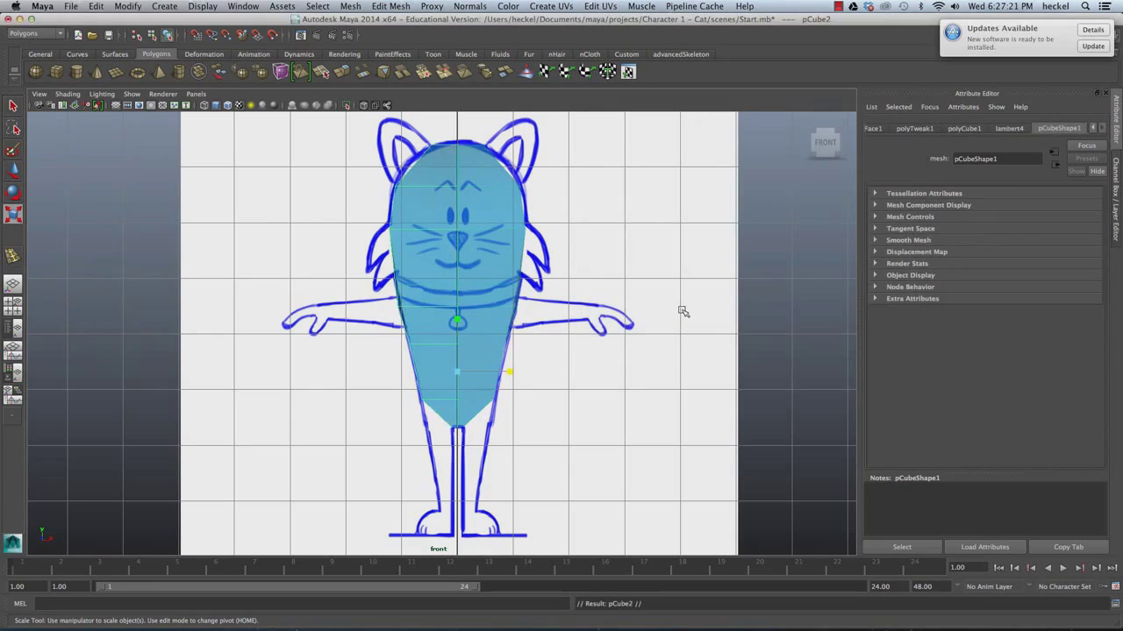
Step: Extrude the sloping bottom face of the original half and move it straight down to about Y 3.219 to start the leg
{"action": "key", "text": "space"}
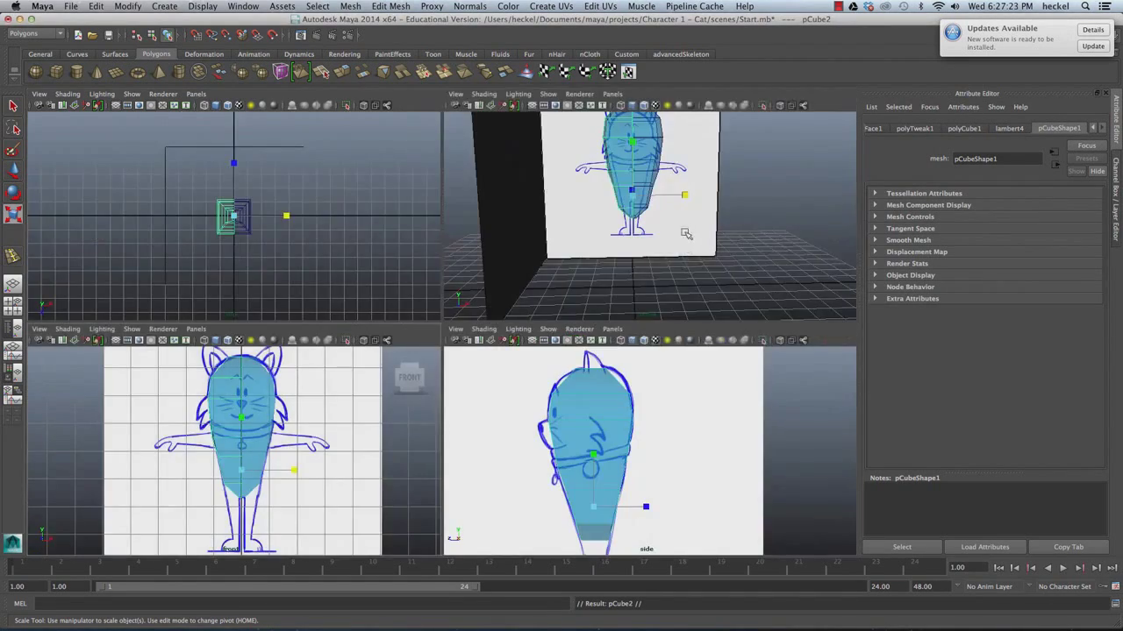
{"action": "key", "text": "space"}
{"action": "left_click_drag", "start_coordinate": [626, 251], "coordinate": [400, 248], "text": "alt"}
{"action": "scroll", "coordinate": [400, 248], "scroll_direction": "up", "scroll_amount": 5}
{"action": "middle_click_drag", "start_coordinate": [400, 248], "coordinate": [605, 261], "text": "alt"}
{"action": "mouse_move", "coordinate": [605, 262]}
{"action": "left_mouse_down", "text": "alt"}
{"action": "mouse_move", "coordinate": [582, 281]}
{"action": "mouse_move", "coordinate": [587, 225]}
{"action": "left_mouse_up", "text": "alt"}
{"action": "left_click", "coordinate": [581, 281]}
{"action": "right_click_drag", "start_coordinate": [579, 220], "coordinate": [581, 250]}
{"action": "left_click", "coordinate": [579, 233]}
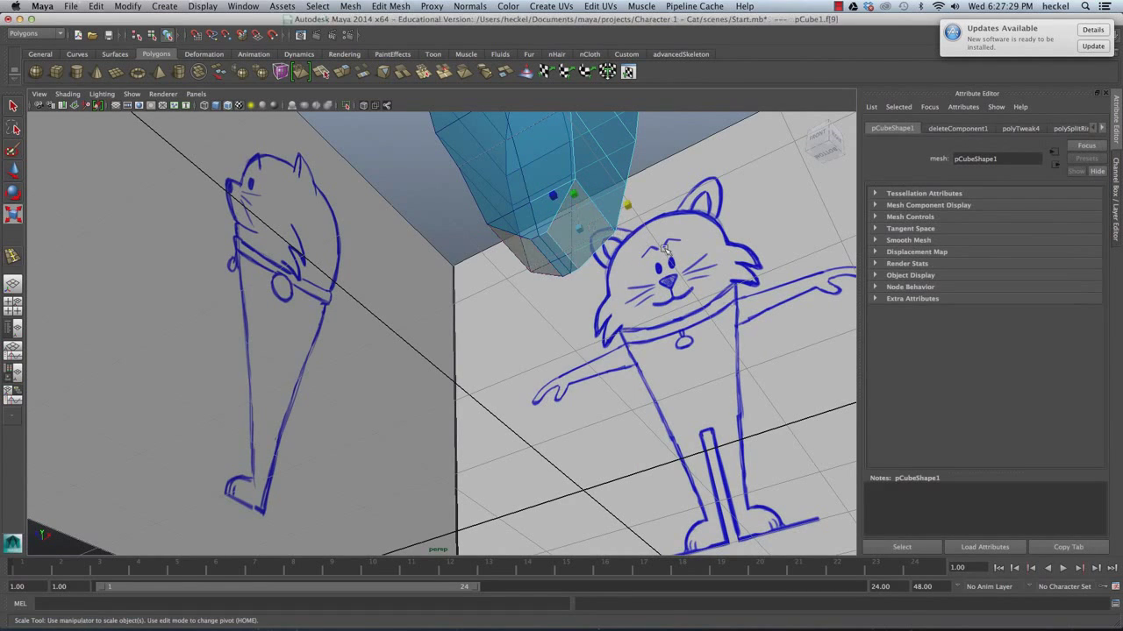
{"action": "key", "text": "space"}
{"action": "key", "text": "space"}
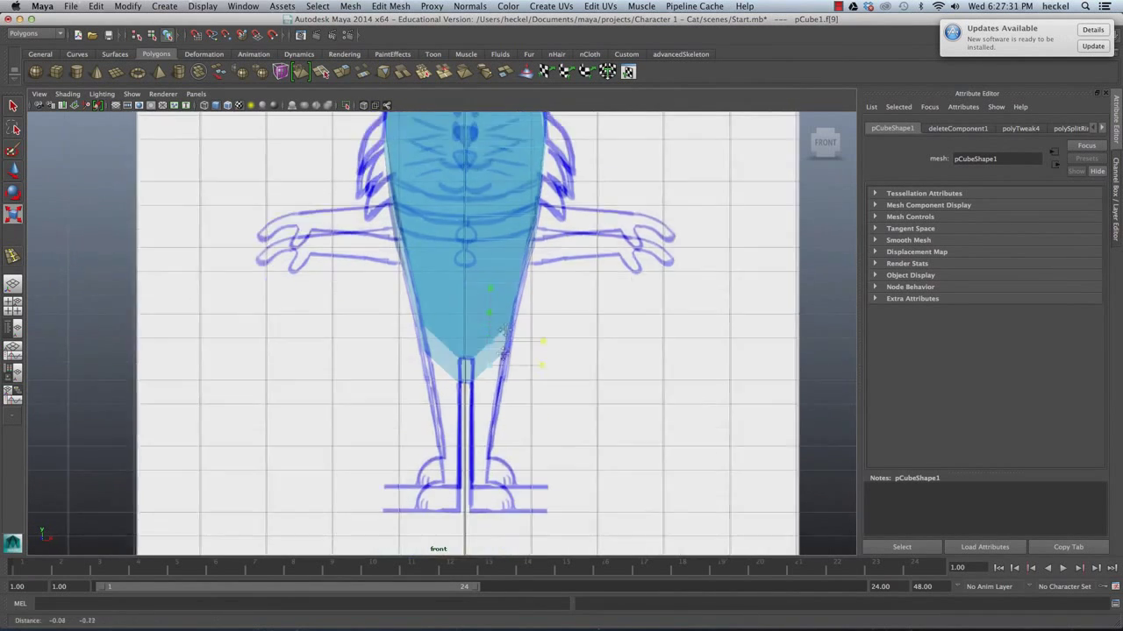
{"action": "middle_click_drag", "start_coordinate": [502, 350], "coordinate": [514, 284], "text": "alt"}
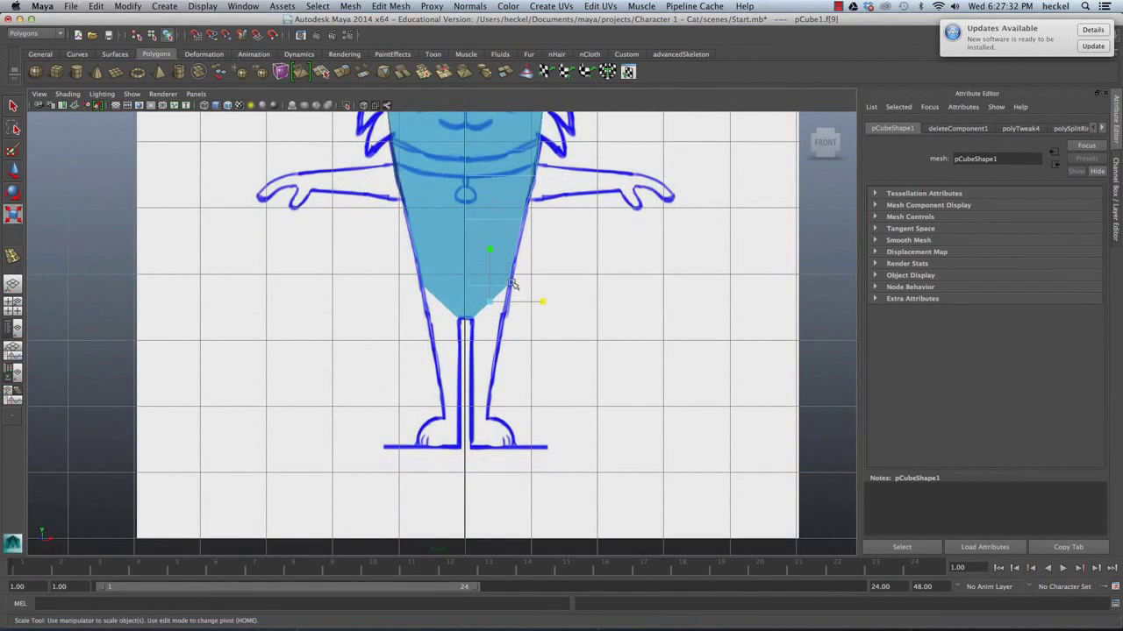
{"action": "left_click", "coordinate": [342, 72]}
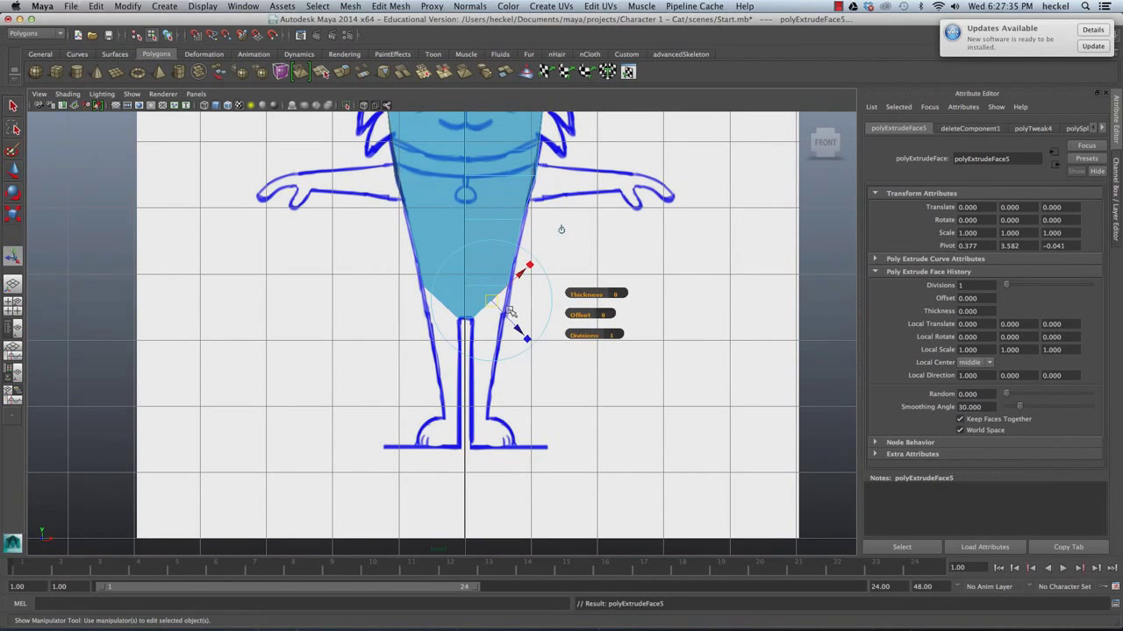
{"action": "key", "text": "w"}
{"action": "left_click_drag", "start_coordinate": [490, 266], "coordinate": [492, 289]}
{"action": "key", "text": "r"}
{"action": "key", "text": "w"}
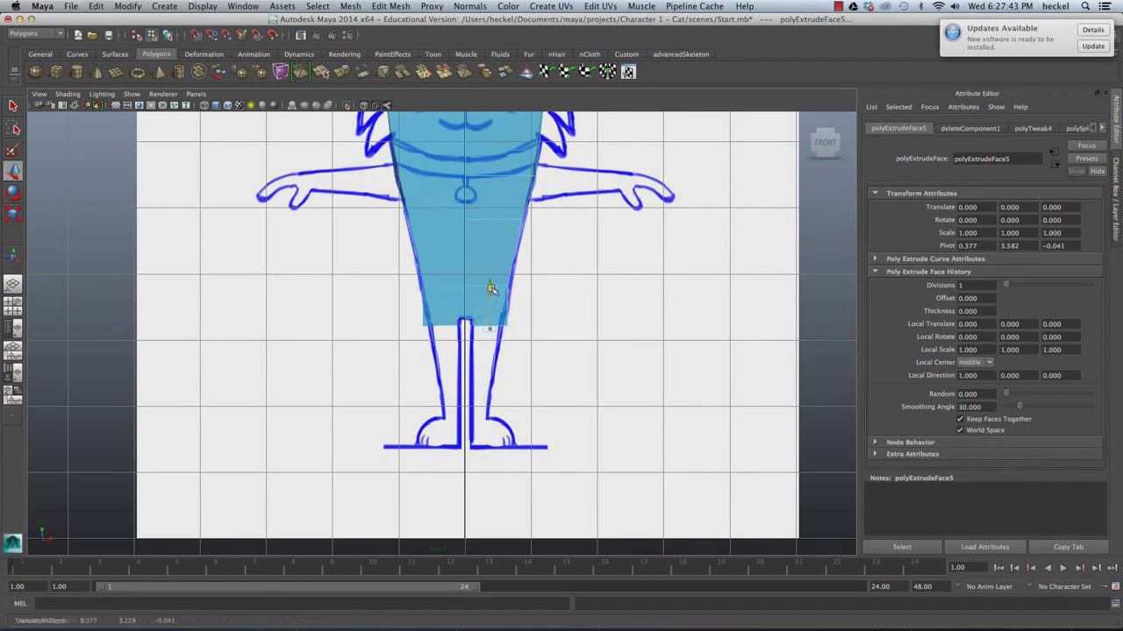
Step: Scale the outer bottom edge of the leg extrusion in depth to about 0.733
{"action": "scroll", "coordinate": [595, 318], "scroll_direction": "up", "scroll_amount": 3}
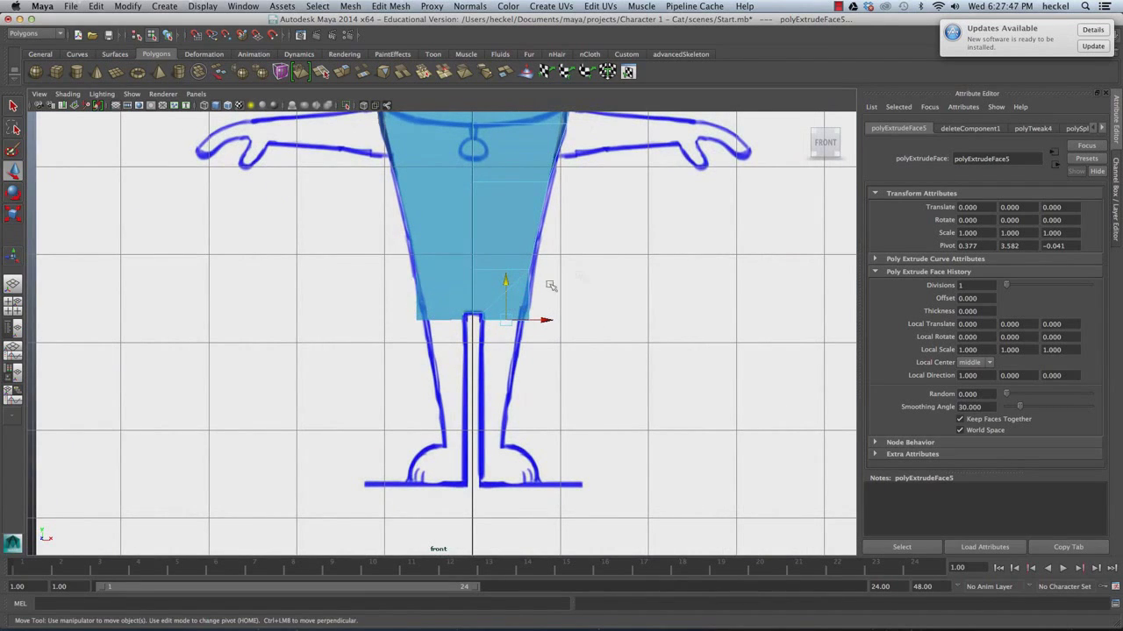
{"action": "scroll", "coordinate": [504, 296], "scroll_direction": "down", "scroll_amount": 5}
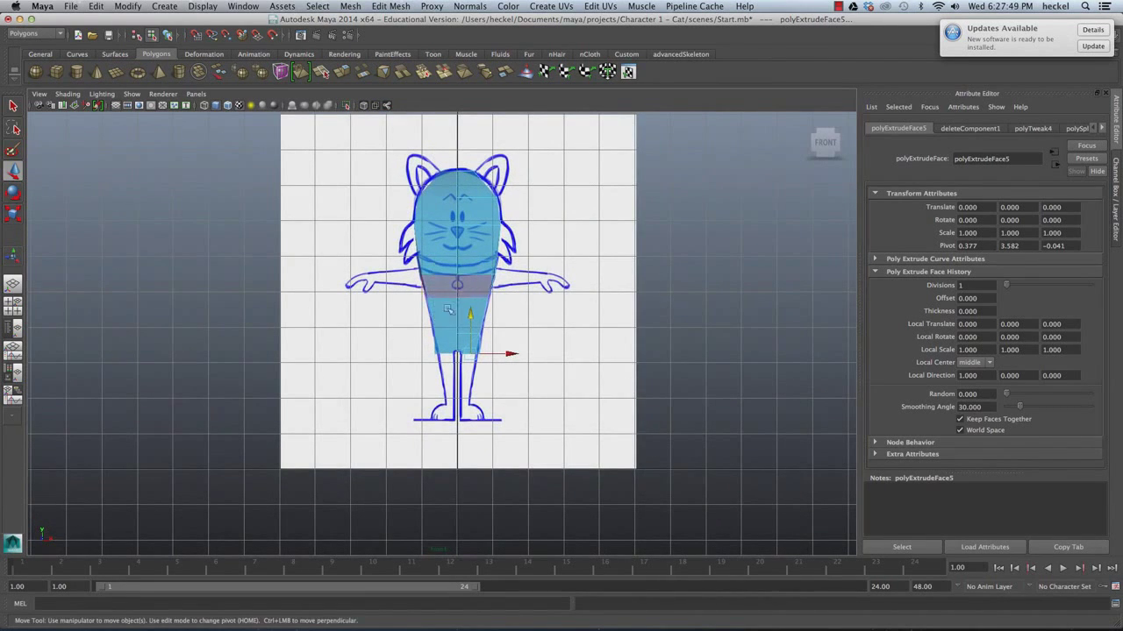
{"action": "key", "text": "space"}
{"action": "key", "text": "space"}
{"action": "left_click_drag", "start_coordinate": [571, 219], "coordinate": [454, 200], "text": "alt"}
{"action": "right_click", "coordinate": [453, 200]}
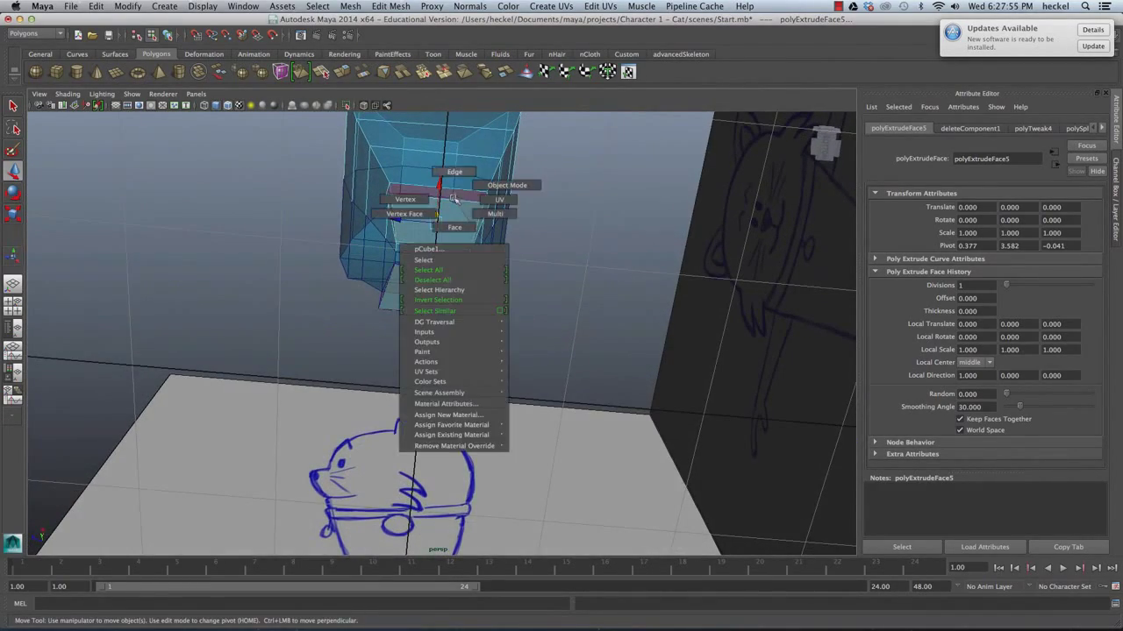
{"action": "left_click", "coordinate": [454, 201]}
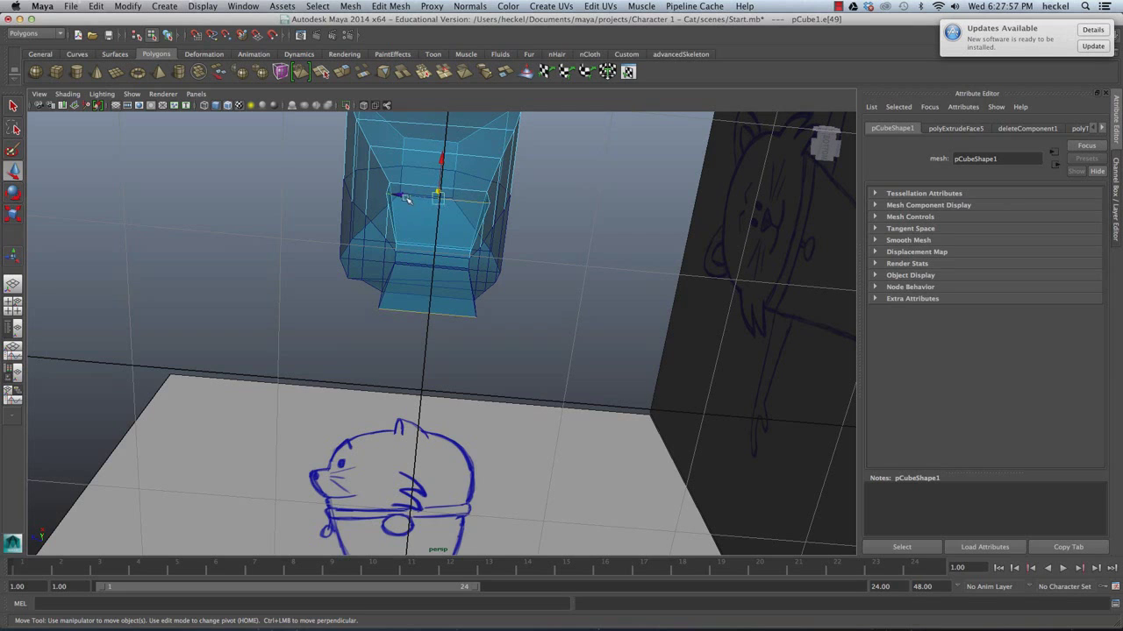
{"action": "key", "text": "r"}
{"action": "left_click_drag", "start_coordinate": [492, 205], "coordinate": [477, 204]}
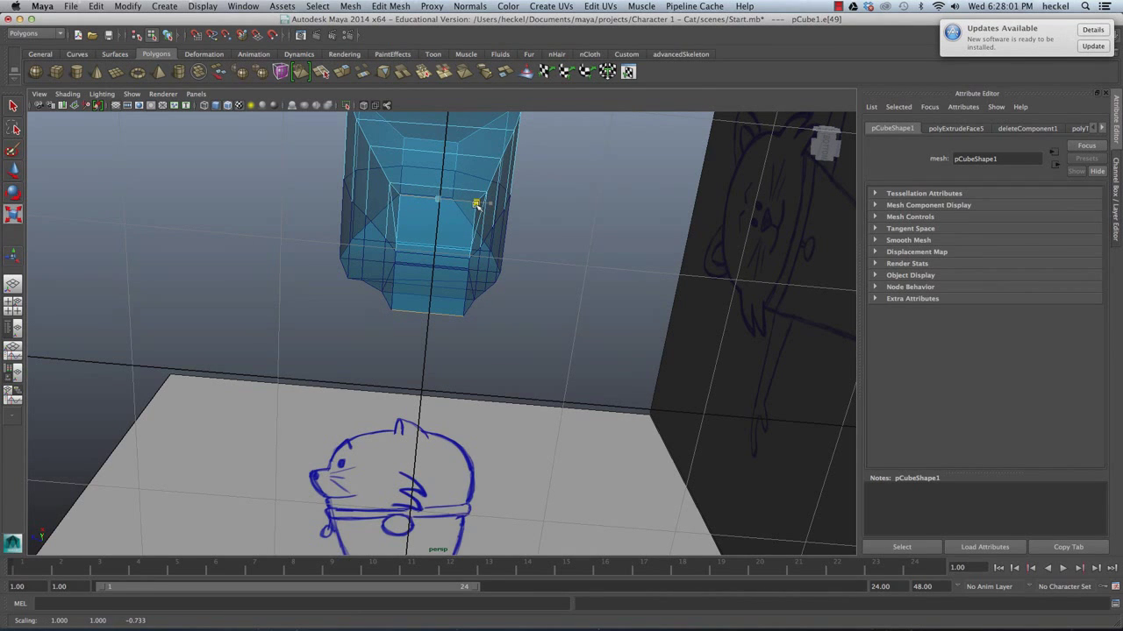
Step: Narrow the inner edge of the leg extrusion slightly in depth, viewed from below
{"action": "left_click_drag", "start_coordinate": [451, 211], "coordinate": [544, 179], "text": "alt"}
{"action": "left_click", "coordinate": [553, 184]}
{"action": "left_click_drag", "start_coordinate": [523, 156], "coordinate": [528, 161]}
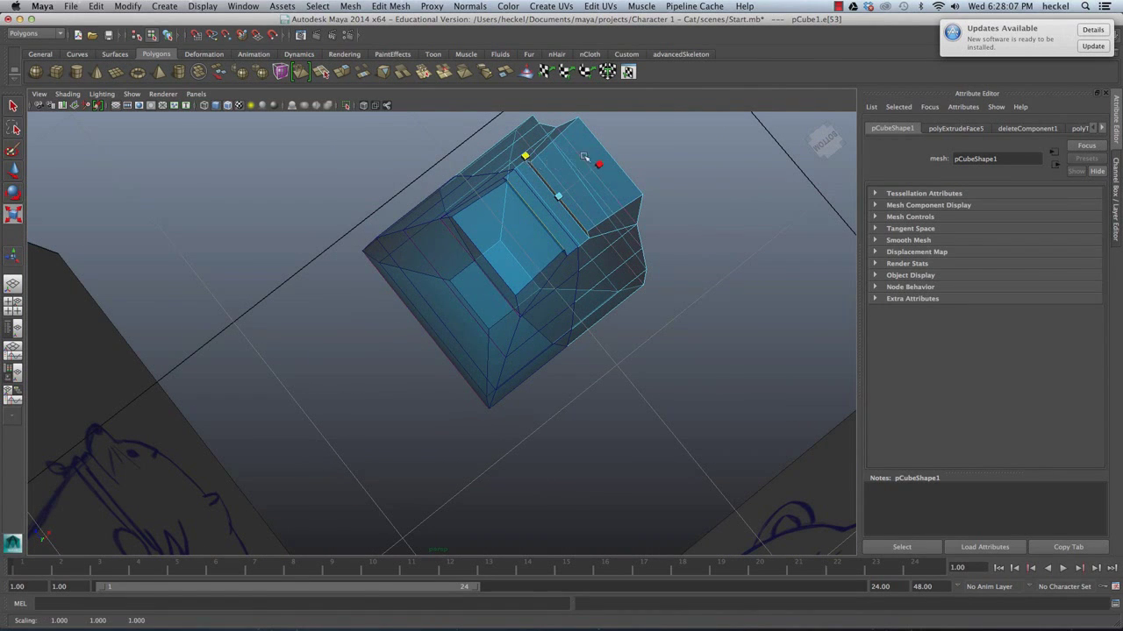
Step: Narrow the outer bottom edge of the leg extrusion slightly in depth, viewed from below
{"action": "left_click", "coordinate": [602, 145]}
{"action": "left_click_drag", "start_coordinate": [645, 196], "coordinate": [638, 190]}
{"action": "left_click", "coordinate": [555, 192]}
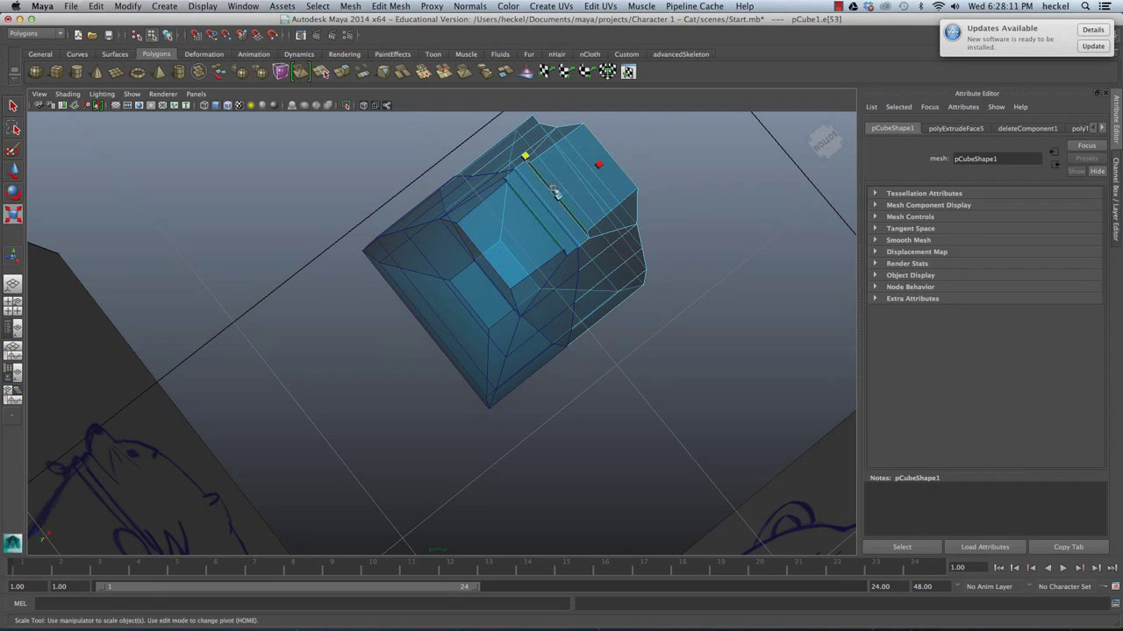
{"action": "mouse_move", "coordinate": [527, 158]}
{"action": "left_mouse_down", "text": "alt"}
{"action": "mouse_move", "coordinate": [682, 225]}
{"action": "mouse_move", "coordinate": [549, 243]}
{"action": "mouse_move", "coordinate": [549, 260]}
{"action": "mouse_move", "coordinate": [562, 266]}
{"action": "mouse_move", "coordinate": [569, 250]}
{"action": "left_mouse_up", "text": "alt"}
{"action": "left_click_drag", "start_coordinate": [559, 206], "coordinate": [609, 301], "text": "alt"}
Step: Move the outer bottom vertices of the leg extrusion inward onto the drawn leg outline in the front view
{"action": "key", "text": "space"}
{"action": "key", "text": "space"}
{"action": "right_click_drag", "start_coordinate": [439, 373], "coordinate": [694, 360], "text": "alt"}
{"action": "middle_click_drag", "start_coordinate": [594, 306], "coordinate": [584, 264], "text": "alt"}
{"action": "right_click_drag", "start_coordinate": [584, 263], "coordinate": [775, 270], "text": "alt"}
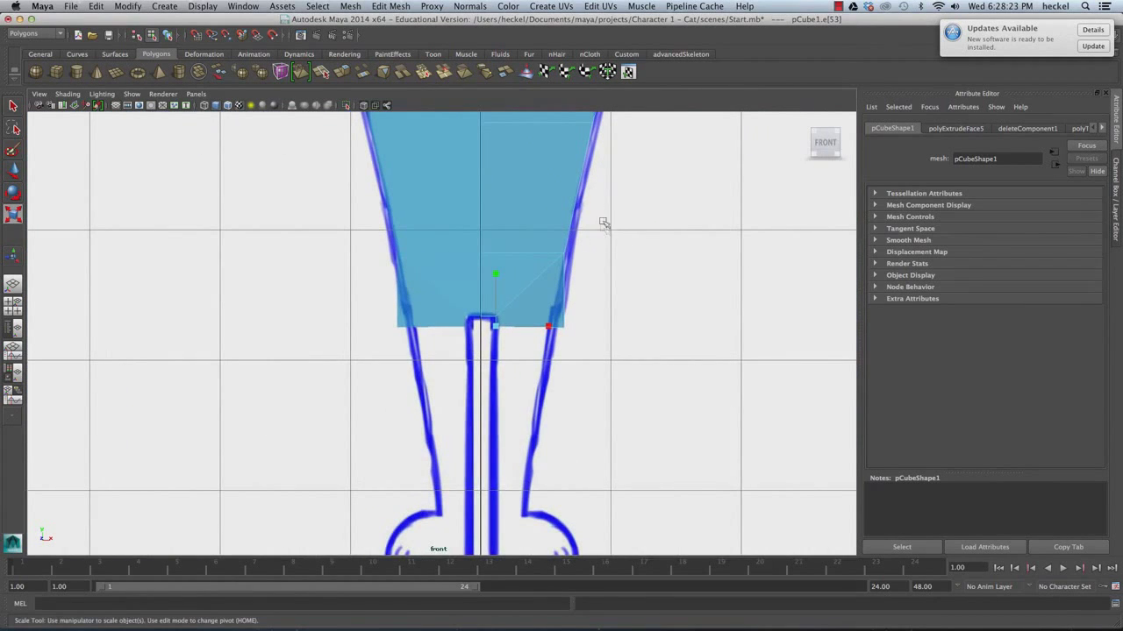
{"action": "middle_click_drag", "start_coordinate": [599, 227], "coordinate": [539, 239], "text": "alt"}
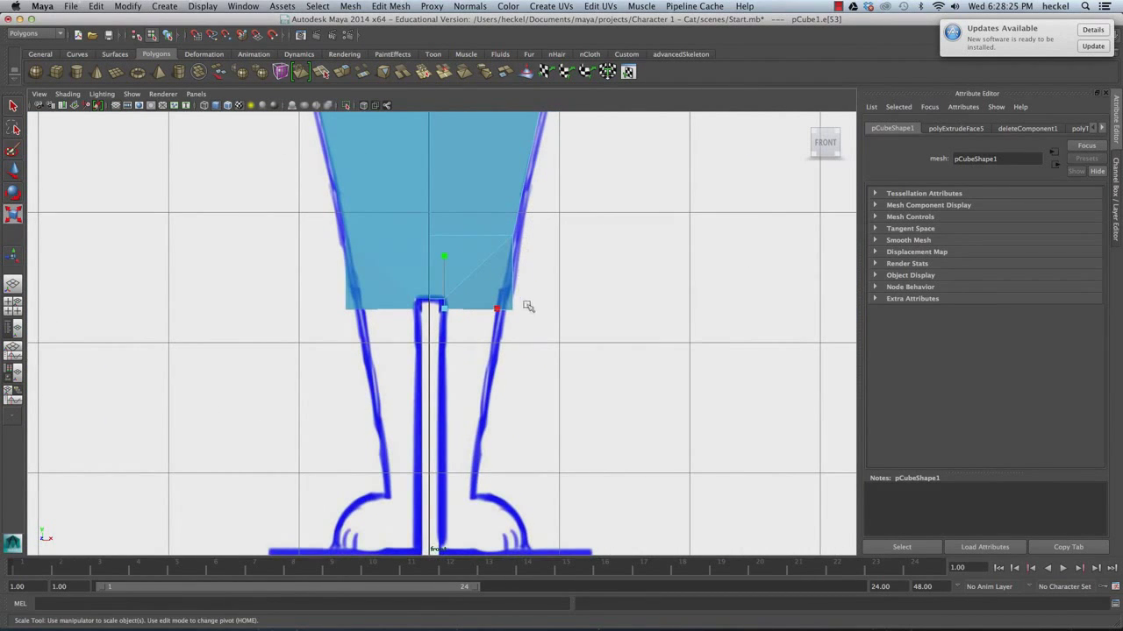
{"action": "right_click_drag", "start_coordinate": [514, 307], "coordinate": [467, 306]}
{"action": "left_click_drag", "start_coordinate": [501, 291], "coordinate": [534, 316]}
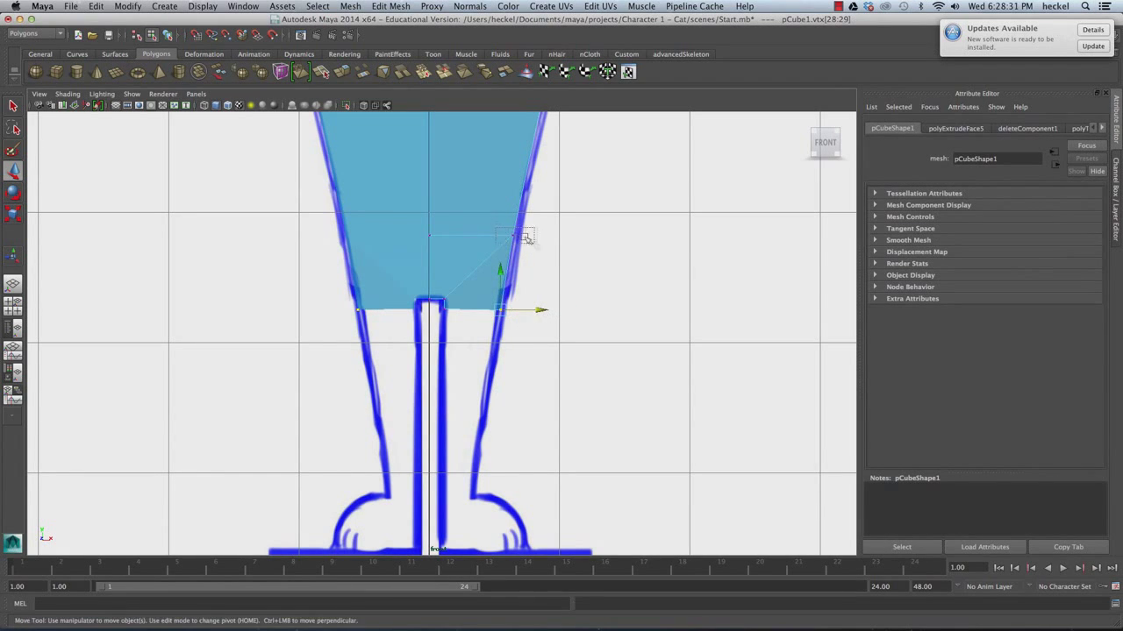
Step: Move the outer vertex at the top of the leg extrusion slightly outward onto the body outline in the front view
{"action": "key", "text": "space"}
{"action": "key", "text": "space"}
{"action": "left_click_drag", "start_coordinate": [540, 287], "coordinate": [589, 241], "text": "alt"}
{"action": "key", "text": "space"}
{"action": "key", "text": "space"}
{"action": "key", "text": "space"}
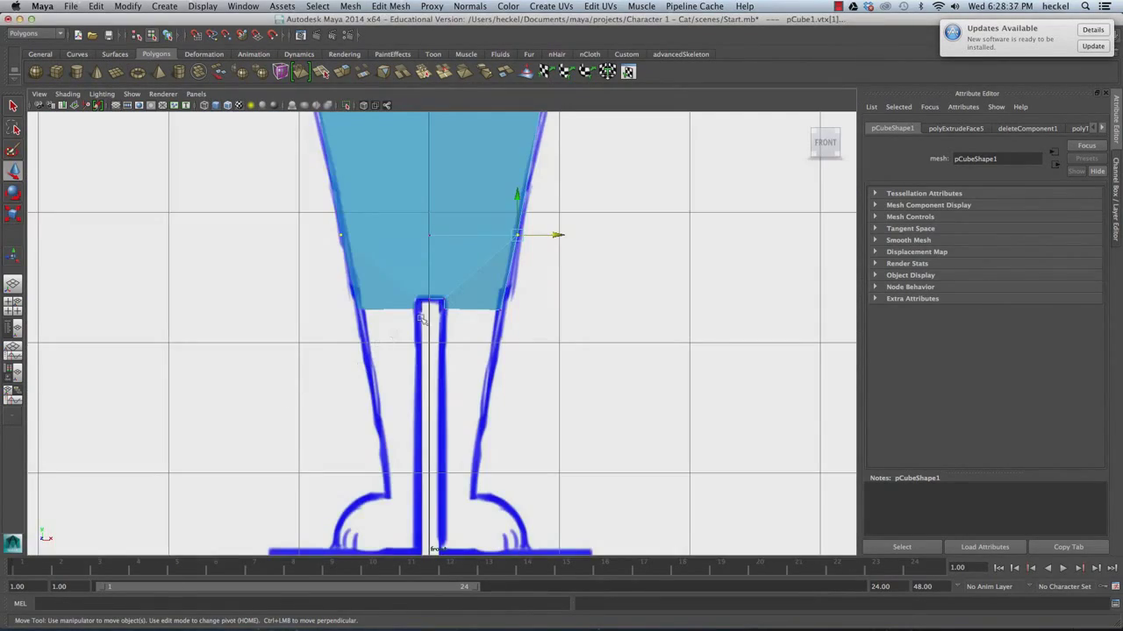
{"action": "key", "text": "space"}
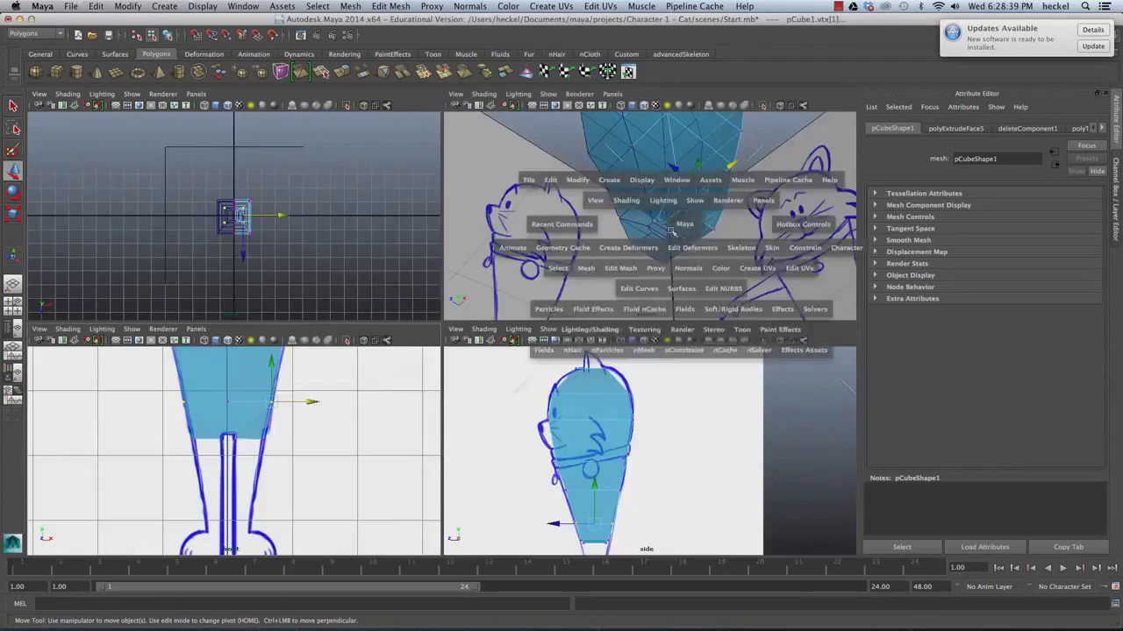
{"action": "key", "text": "space"}
Step: Scale the bottom face of the leg in depth and compare its width with the side drawing
{"action": "mouse_move", "coordinate": [536, 263]}
{"action": "left_mouse_down", "text": "alt"}
{"action": "mouse_move", "coordinate": [522, 208]}
{"action": "mouse_move", "coordinate": [561, 175]}
{"action": "mouse_move", "coordinate": [601, 243]}
{"action": "mouse_move", "coordinate": [672, 226]}
{"action": "mouse_move", "coordinate": [538, 192]}
{"action": "mouse_move", "coordinate": [553, 271]}
{"action": "mouse_move", "coordinate": [535, 263]}
{"action": "mouse_move", "coordinate": [546, 266]}
{"action": "mouse_move", "coordinate": [581, 214]}
{"action": "left_mouse_up", "text": "alt"}
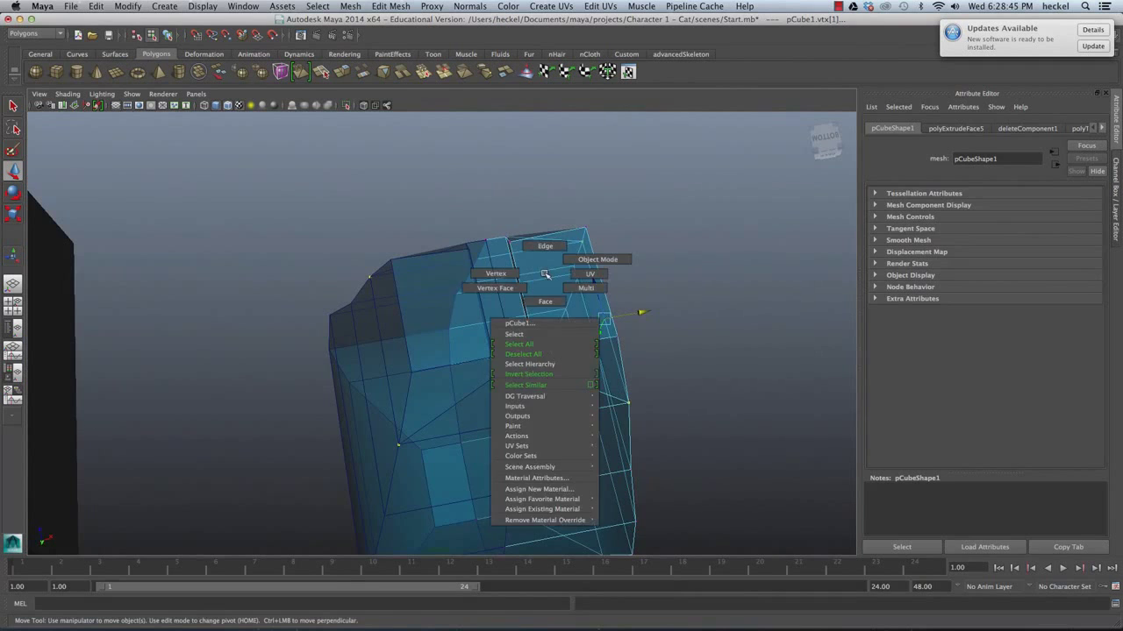
{"action": "right_click_drag", "start_coordinate": [545, 302], "coordinate": [546, 303]}
{"action": "left_click", "coordinate": [548, 285]}
{"action": "left_click_drag", "start_coordinate": [549, 285], "coordinate": [604, 298], "text": "alt"}
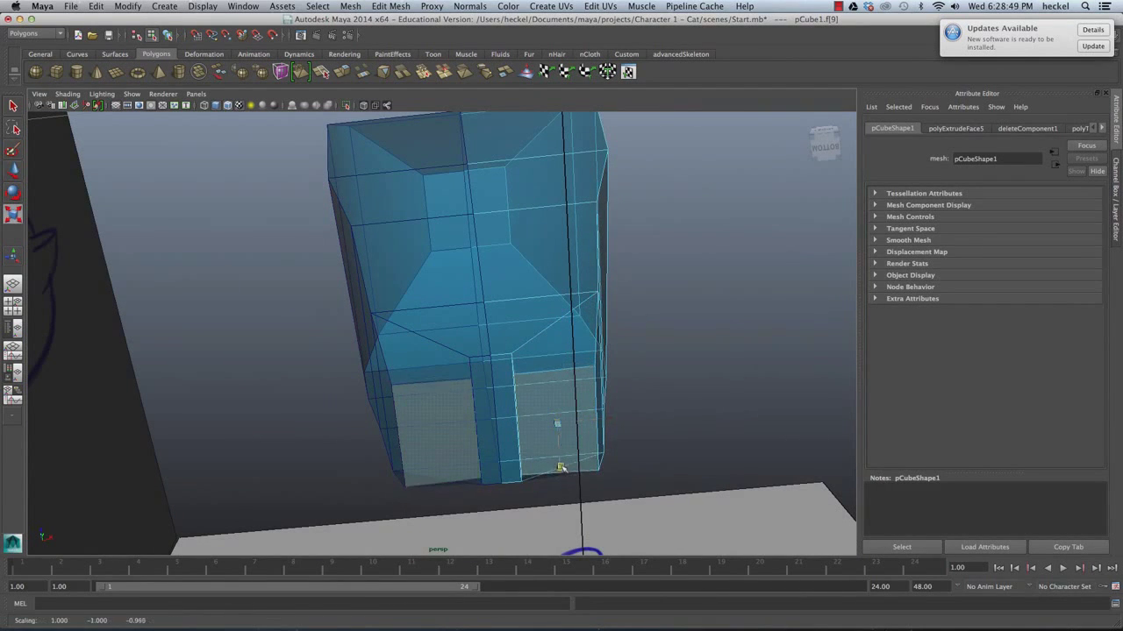
{"action": "mouse_move", "coordinate": [618, 377]}
{"action": "left_mouse_down", "text": "alt"}
{"action": "mouse_move", "coordinate": [571, 326]}
{"action": "mouse_move", "coordinate": [500, 364]}
{"action": "mouse_move", "coordinate": [513, 376]}
{"action": "mouse_move", "coordinate": [520, 365]}
{"action": "mouse_move", "coordinate": [520, 278]}
{"action": "left_mouse_up", "text": "alt"}
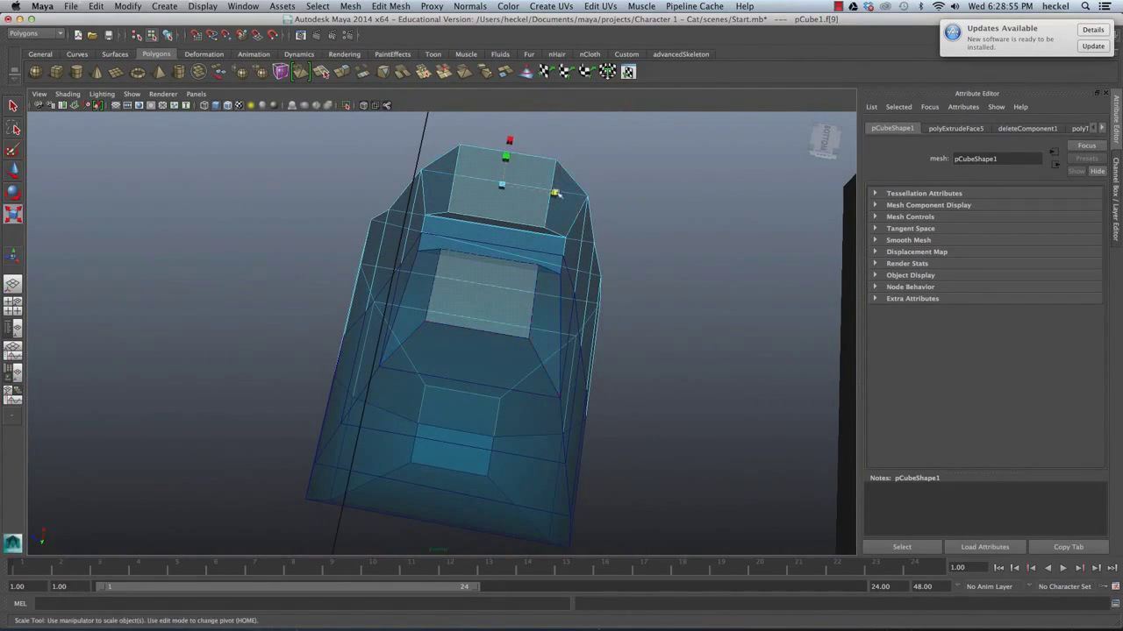
{"action": "left_click_drag", "start_coordinate": [553, 192], "coordinate": [582, 231], "text": "alt"}
{"action": "key", "text": "space"}
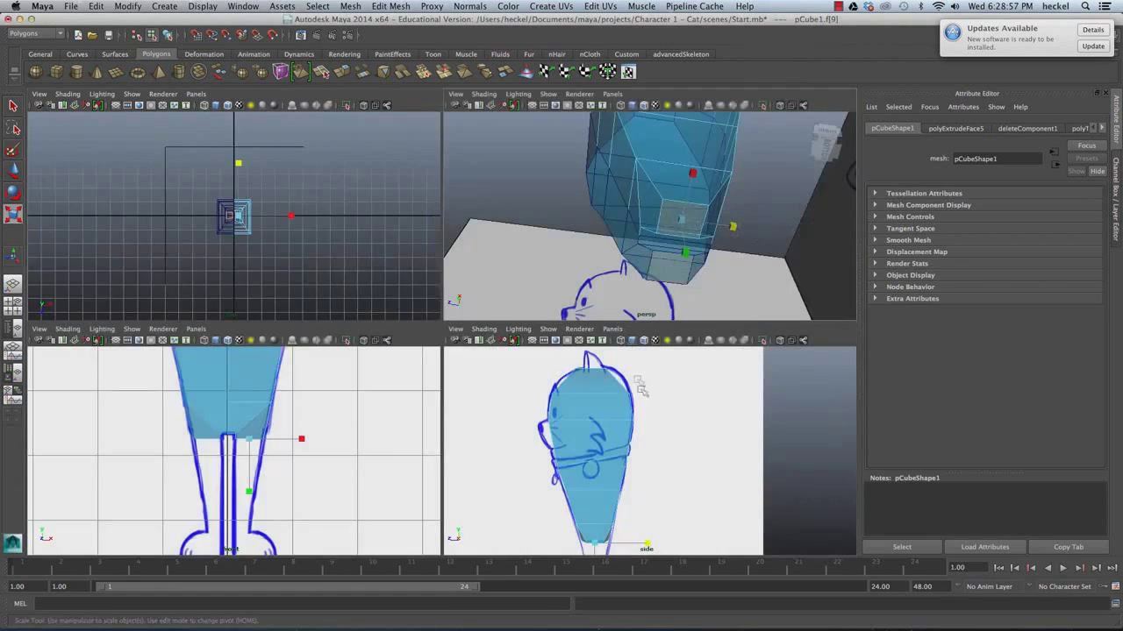
{"action": "key", "text": "space"}
{"action": "middle_click_drag", "start_coordinate": [601, 430], "coordinate": [626, 228], "text": "alt"}
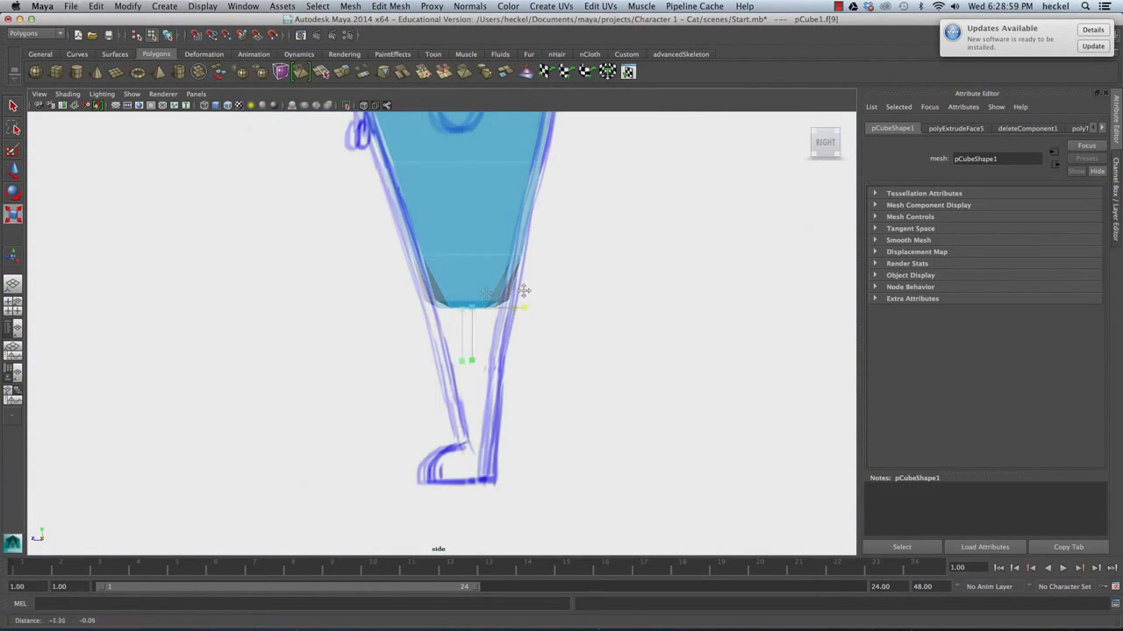
{"action": "key", "text": "r"}
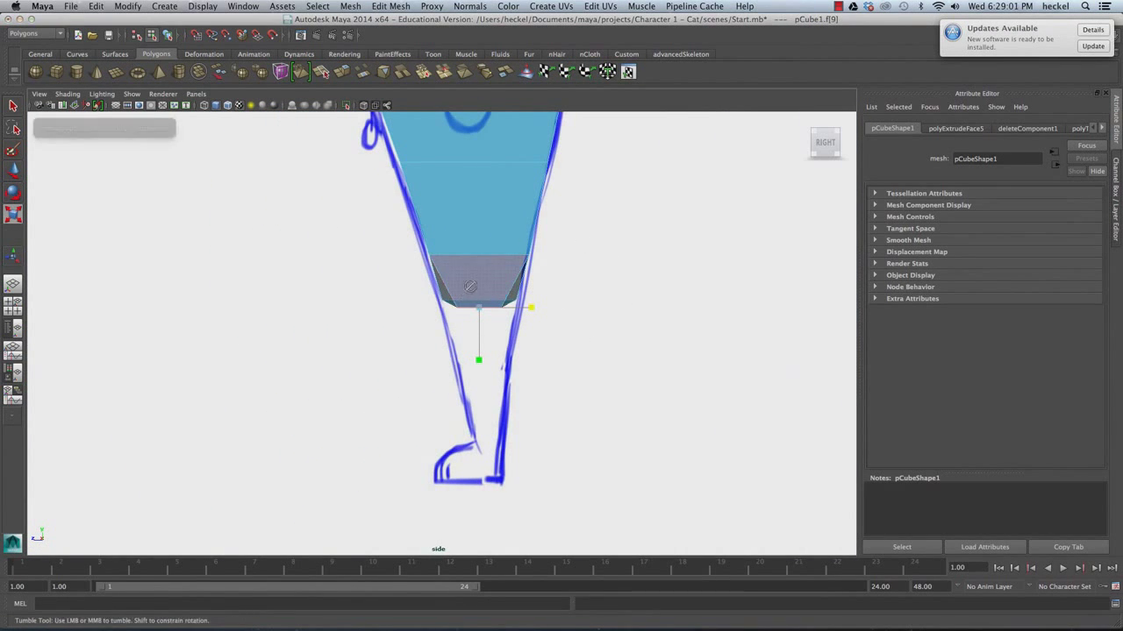
Step: Scale the crotch edge on the inner side of the leg in depth, viewed from below
{"action": "key", "text": "space"}
{"action": "key", "text": "space"}
{"action": "left_click_drag", "start_coordinate": [626, 230], "coordinate": [562, 236], "text": "alt"}
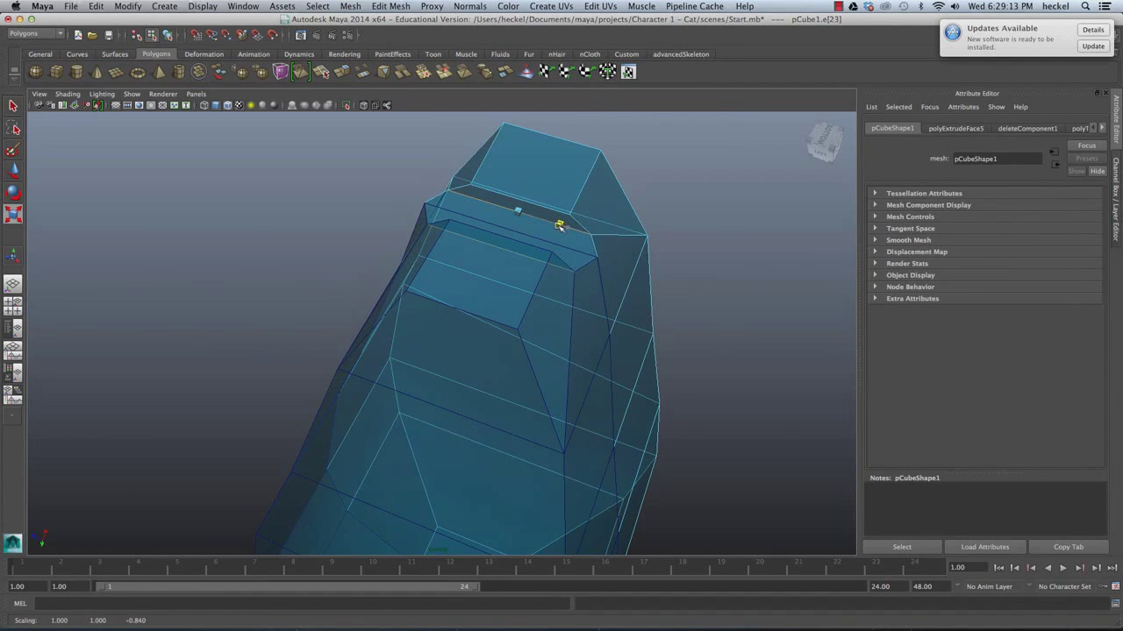
{"action": "mouse_move", "coordinate": [597, 186]}
{"action": "left_mouse_down", "text": "alt"}
{"action": "mouse_move", "coordinate": [526, 263]}
{"action": "mouse_move", "coordinate": [509, 218]}
{"action": "mouse_move", "coordinate": [552, 251]}
{"action": "mouse_move", "coordinate": [535, 258]}
{"action": "mouse_move", "coordinate": [462, 143]}
{"action": "mouse_move", "coordinate": [501, 143]}
{"action": "left_mouse_up", "text": "alt"}
Step: Extrude the leg's bottom face down 1.440 to the ankle, shift it -0.076 sideways and scale its width to 0.517
{"action": "right_click_drag", "start_coordinate": [551, 255], "coordinate": [552, 281]}
{"action": "left_click", "coordinate": [543, 257]}
{"action": "left_click_drag", "start_coordinate": [535, 298], "coordinate": [588, 351], "text": "alt"}
{"action": "key", "text": "space"}
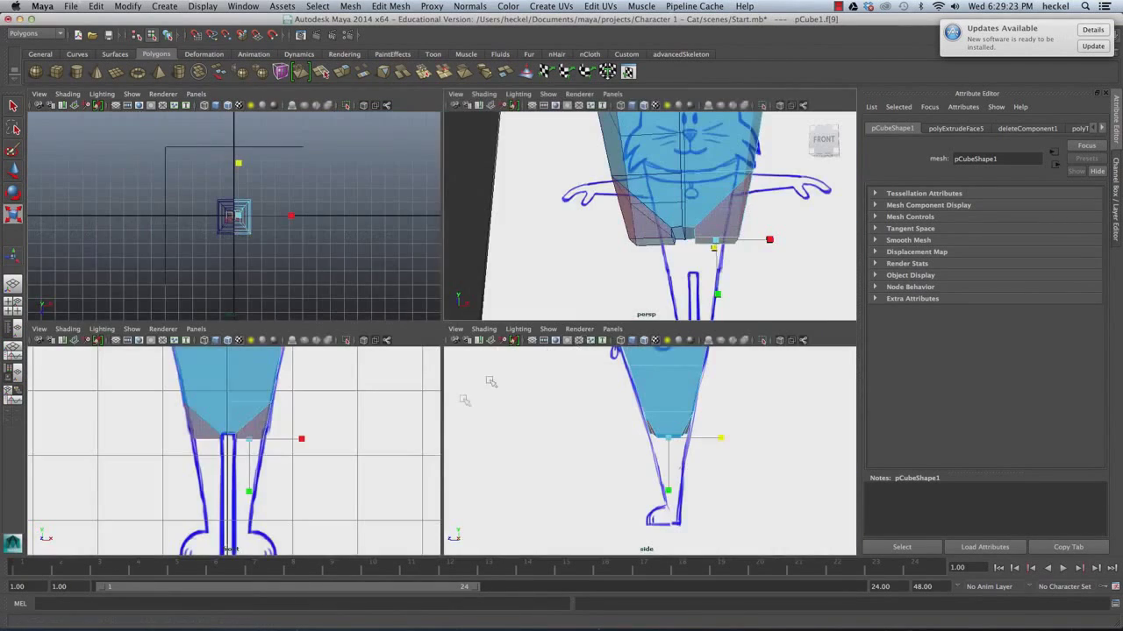
{"action": "key", "text": "space"}
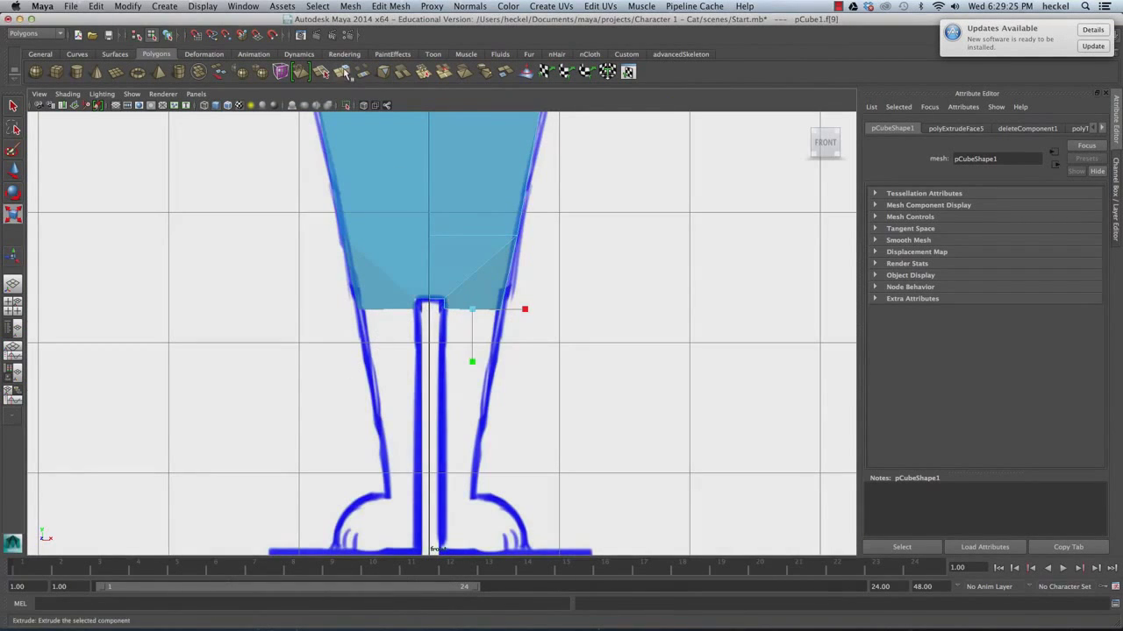
{"action": "left_click", "coordinate": [343, 72]}
{"action": "left_click_drag", "start_coordinate": [473, 391], "coordinate": [471, 533]}
{"action": "middle_click_drag", "start_coordinate": [492, 455], "coordinate": [511, 275], "text": "alt"}
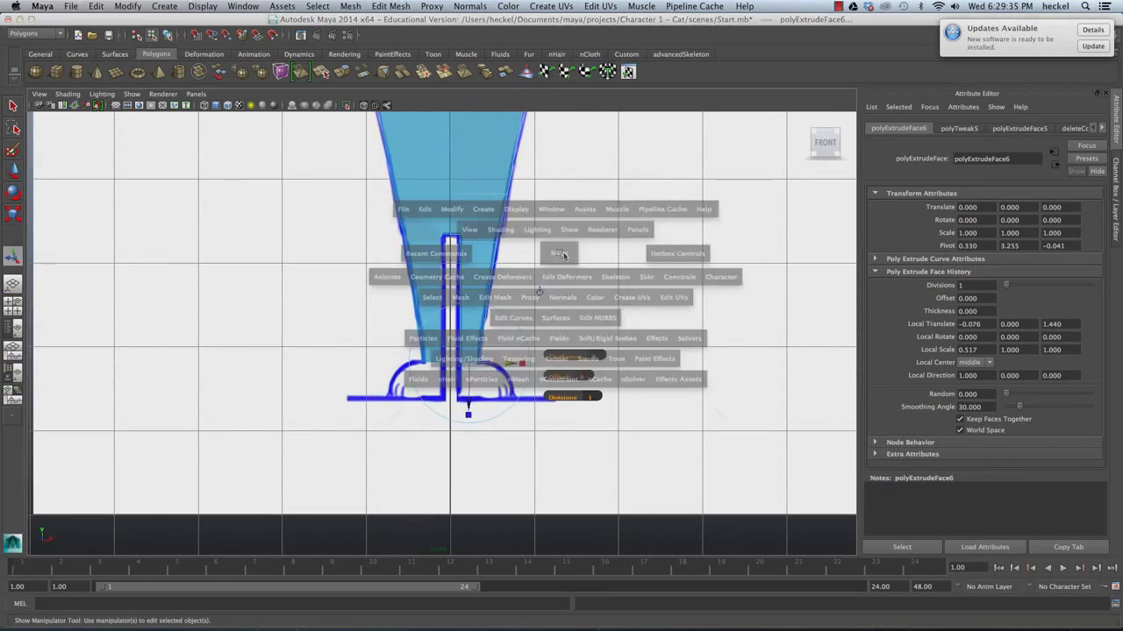
Step: Scale the depth of the extruded ankle face to 0.589
{"action": "key", "text": "space"}
{"action": "key", "text": "space"}
{"action": "left_click_drag", "start_coordinate": [647, 271], "coordinate": [571, 207], "text": "alt"}
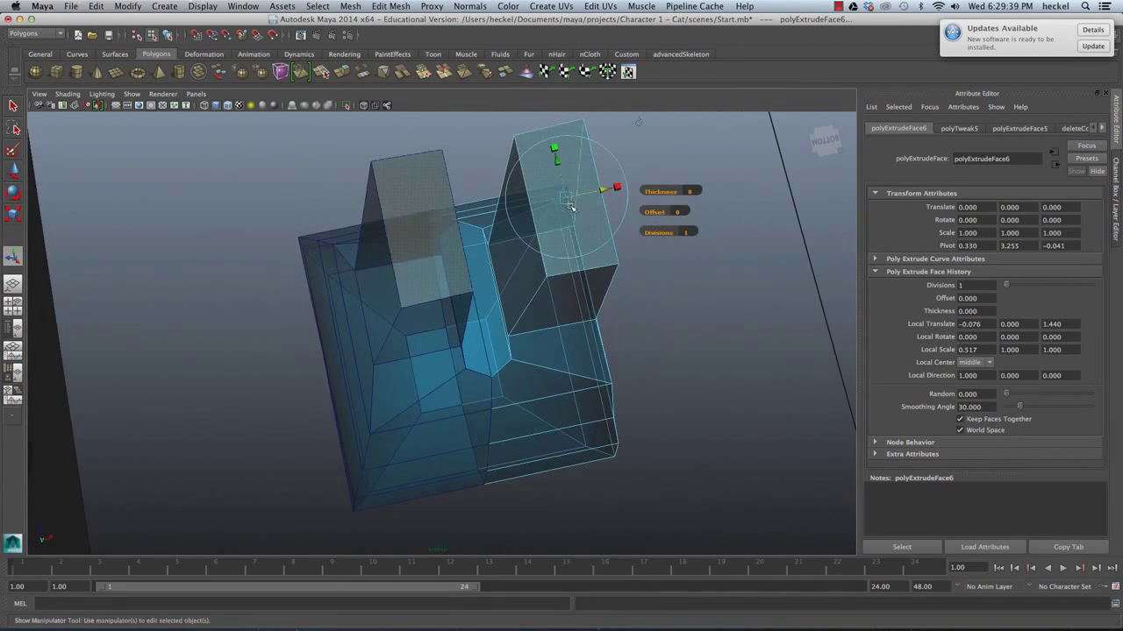
{"action": "left_click_drag", "start_coordinate": [555, 150], "coordinate": [494, 241]}
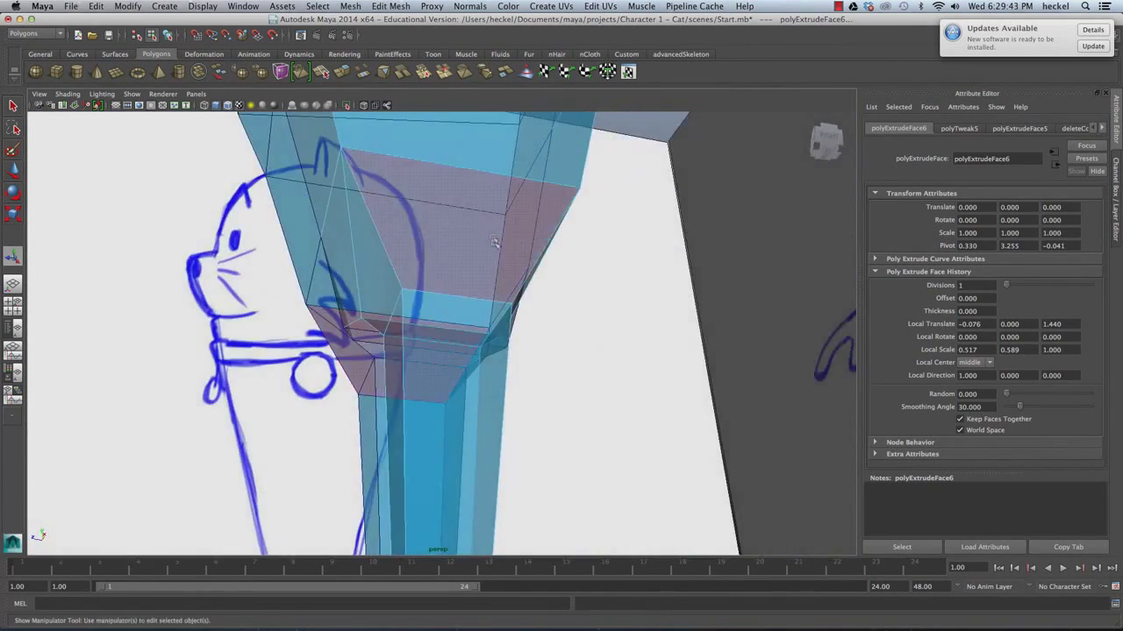
Step: Shift the extruded ankle face by -0.072 in depth to follow the leg in the side drawing
{"action": "key", "text": "space"}
{"action": "key", "text": "space"}
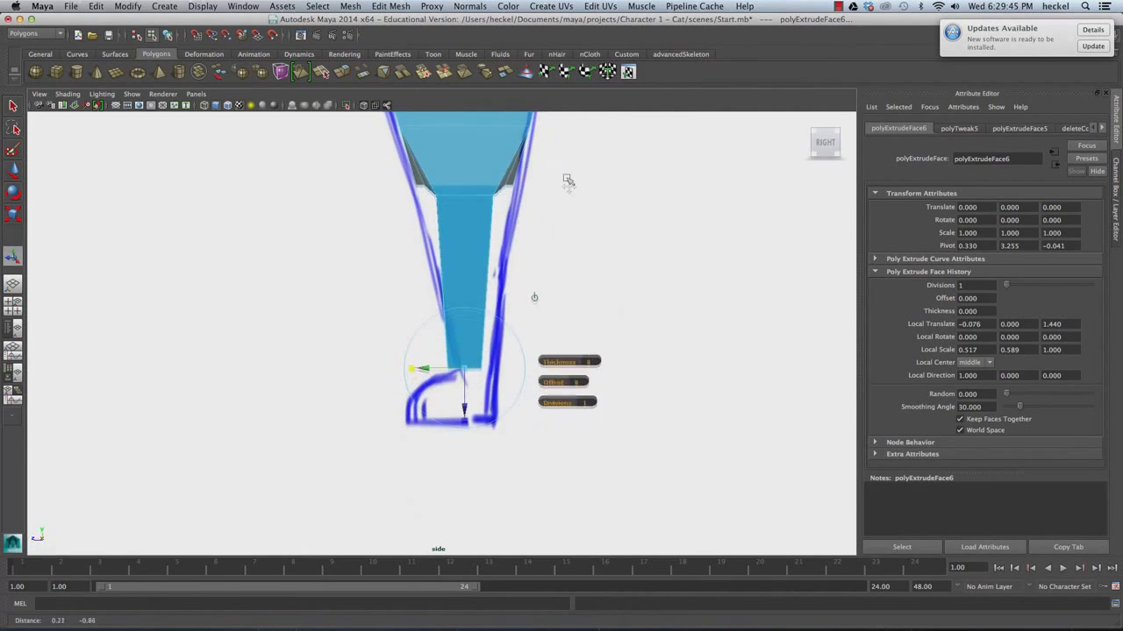
{"action": "right_click_drag", "start_coordinate": [481, 224], "coordinate": [523, 327], "text": "alt"}
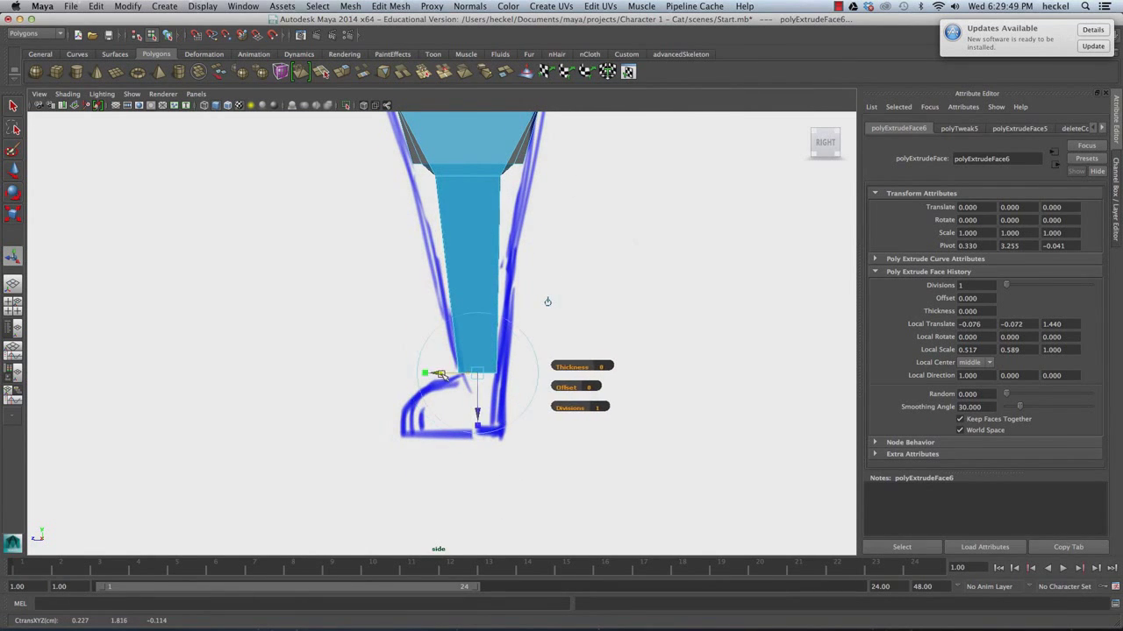
{"action": "mouse_move", "coordinate": [441, 374]}
{"action": "right_mouse_down", "text": "alt"}
{"action": "mouse_move", "coordinate": [394, 200]}
{"action": "mouse_move", "coordinate": [548, 202]}
{"action": "right_mouse_up", "text": "alt"}
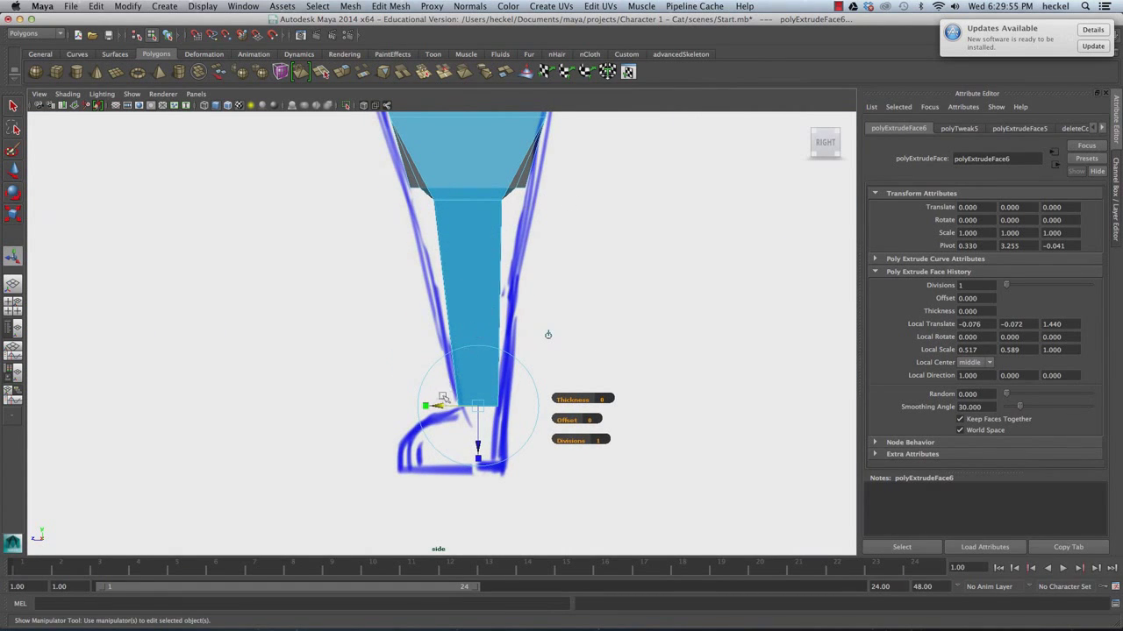
{"action": "right_click_drag", "start_coordinate": [440, 407], "coordinate": [447, 195], "text": "alt"}
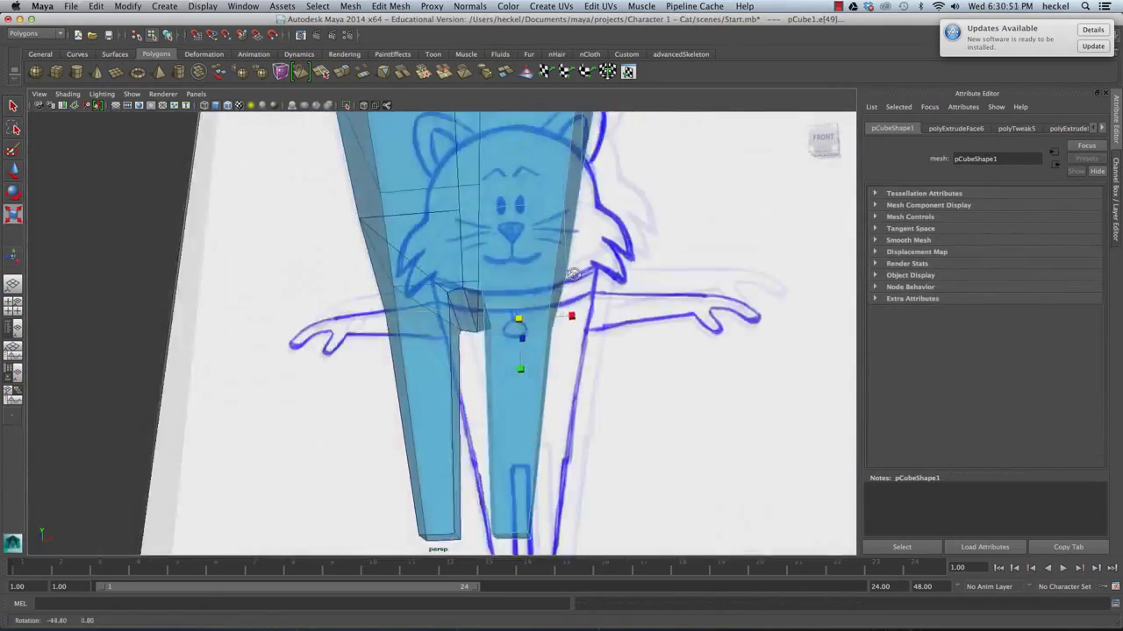
Step: Move the crotch edge to about X 0.055, Y 3.317, aligned with the top of the drawn gap between the legs
{"action": "mouse_move", "coordinate": [572, 274]}
{"action": "left_mouse_down", "text": "alt"}
{"action": "mouse_move", "coordinate": [475, 286]}
{"action": "mouse_move", "coordinate": [492, 349]}
{"action": "mouse_move", "coordinate": [496, 318]}
{"action": "mouse_move", "coordinate": [604, 295]}
{"action": "mouse_move", "coordinate": [436, 309]}
{"action": "left_mouse_up", "text": "alt"}
{"action": "right_click_drag", "start_coordinate": [436, 309], "coordinate": [561, 314], "text": "alt"}
{"action": "mouse_move", "coordinate": [568, 316]}
{"action": "left_mouse_down", "text": "alt"}
{"action": "mouse_move", "coordinate": [588, 225]}
{"action": "mouse_move", "coordinate": [566, 302]}
{"action": "left_mouse_up", "text": "alt"}
{"action": "right_click_drag", "start_coordinate": [566, 302], "coordinate": [536, 301]}
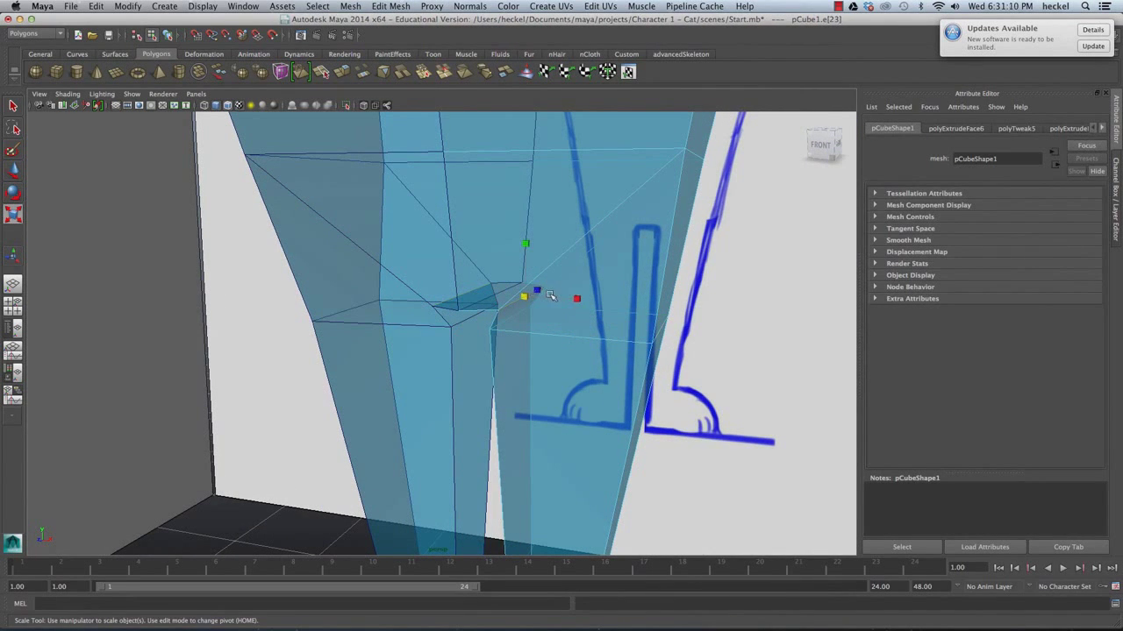
{"action": "scroll", "coordinate": [544, 300], "scroll_direction": "down", "scroll_amount": 5}
{"action": "left_click_drag", "start_coordinate": [546, 294], "coordinate": [564, 276], "text": "alt"}
{"action": "scroll", "coordinate": [491, 279], "scroll_direction": "down", "scroll_amount": 4}
{"action": "left_click_drag", "start_coordinate": [483, 274], "coordinate": [474, 267], "text": "alt"}
{"action": "right_click_drag", "start_coordinate": [473, 267], "coordinate": [492, 281], "text": "alt"}
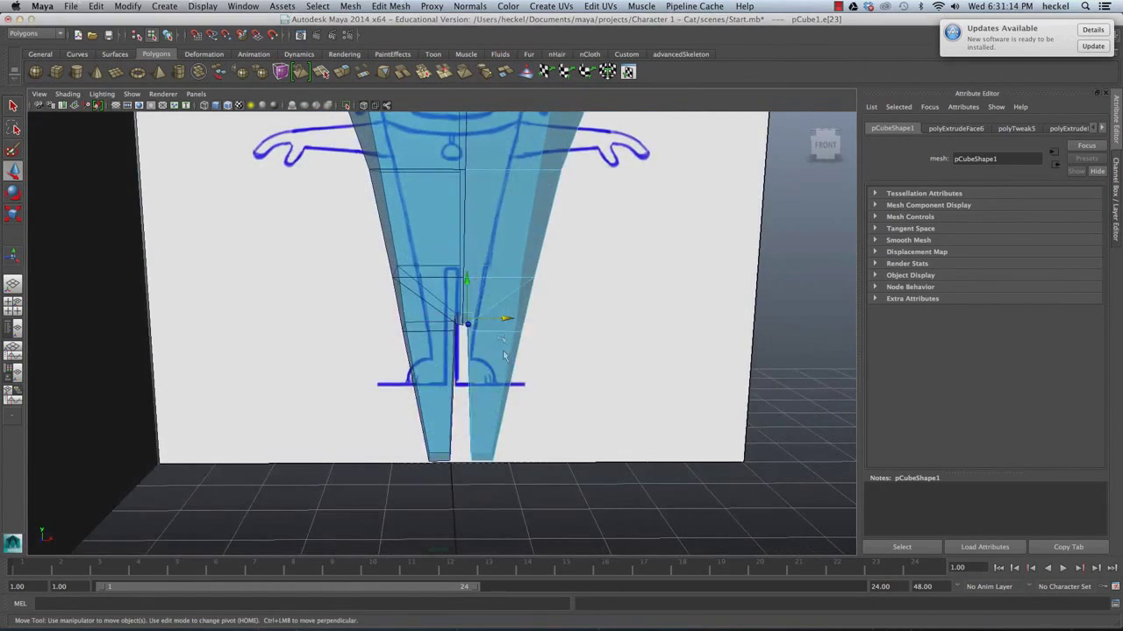
{"action": "key", "text": "space"}
{"action": "key", "text": "space"}
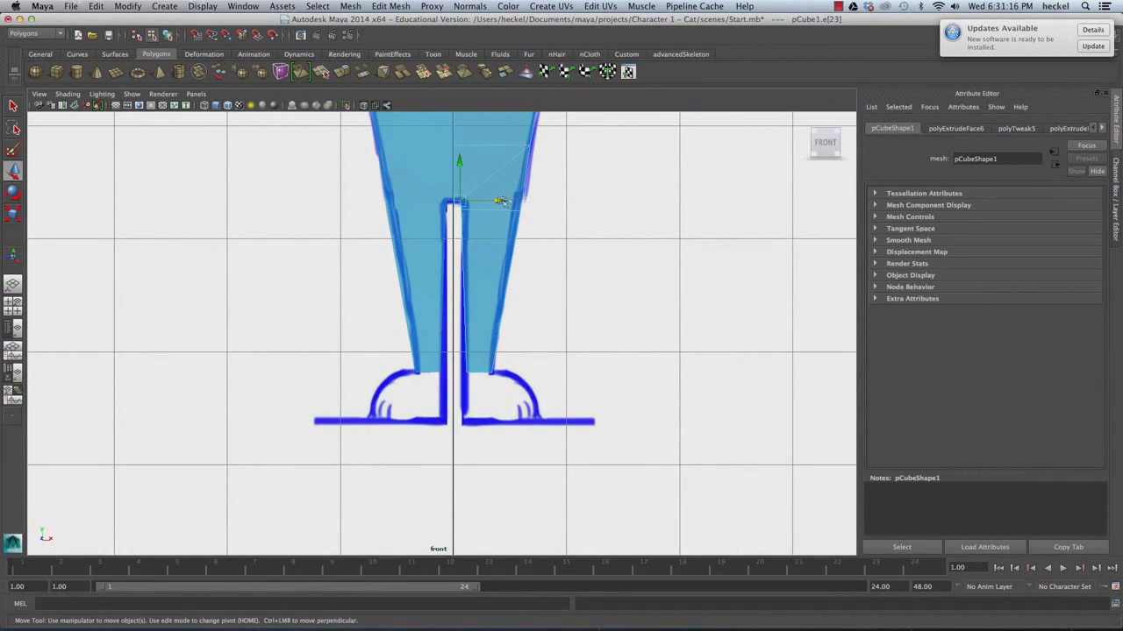
{"action": "right_click_drag", "start_coordinate": [428, 211], "coordinate": [580, 127], "text": "alt"}
{"action": "middle_click_drag", "start_coordinate": [580, 128], "coordinate": [586, 235], "text": "alt"}
{"action": "right_click_drag", "start_coordinate": [517, 253], "coordinate": [559, 262], "text": "alt"}
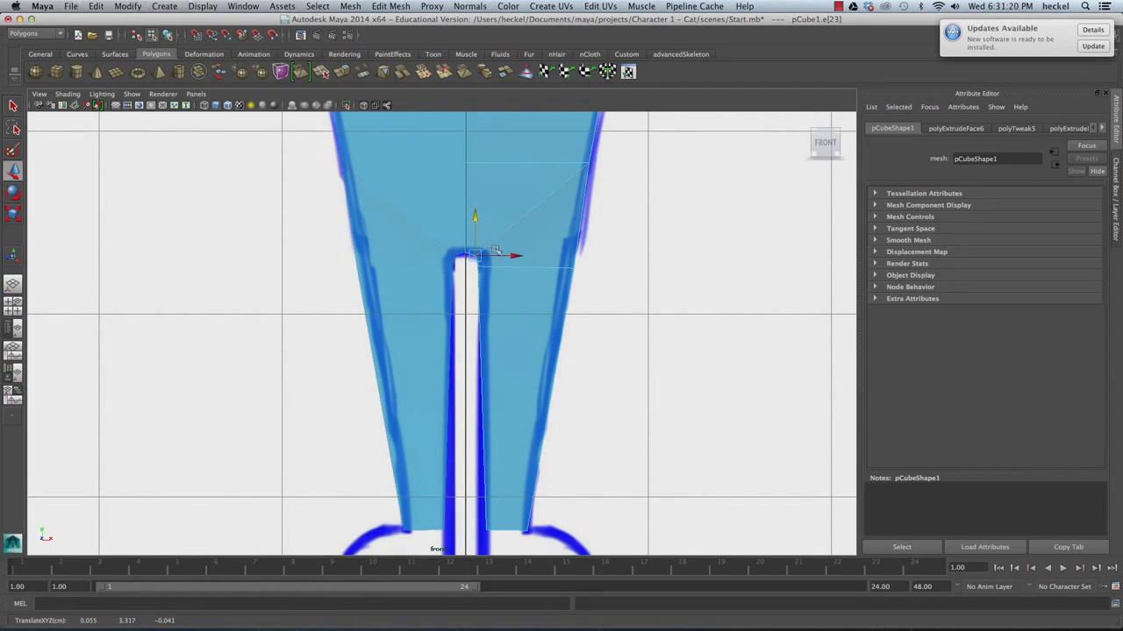
{"action": "left_click", "coordinate": [652, 261]}
Step: Extrude the ankle's bottom face down 0.441 to the drawn ground line and shift it 0.011 sideways
{"action": "key", "text": "space"}
{"action": "key", "text": "space"}
{"action": "mouse_move", "coordinate": [652, 260]}
{"action": "left_mouse_down", "text": "alt"}
{"action": "mouse_move", "coordinate": [621, 182]}
{"action": "mouse_move", "coordinate": [634, 150]}
{"action": "mouse_move", "coordinate": [497, 195]}
{"action": "mouse_move", "coordinate": [498, 228]}
{"action": "mouse_move", "coordinate": [665, 232]}
{"action": "left_mouse_up", "text": "alt"}
{"action": "right_click_drag", "start_coordinate": [665, 232], "coordinate": [627, 236], "text": "alt"}
{"action": "left_click_drag", "start_coordinate": [627, 236], "coordinate": [581, 254], "text": "alt"}
{"action": "right_click_drag", "start_coordinate": [580, 254], "coordinate": [412, 248], "text": "alt"}
{"action": "left_click_drag", "start_coordinate": [412, 248], "coordinate": [459, 251], "text": "alt"}
{"action": "mouse_move", "coordinate": [456, 355]}
{"action": "left_mouse_down", "text": "alt"}
{"action": "mouse_move", "coordinate": [333, 368]}
{"action": "mouse_move", "coordinate": [571, 263]}
{"action": "mouse_move", "coordinate": [667, 251]}
{"action": "mouse_move", "coordinate": [639, 257]}
{"action": "left_mouse_up", "text": "alt"}
{"action": "right_click_drag", "start_coordinate": [567, 192], "coordinate": [568, 215]}
{"action": "left_click", "coordinate": [569, 209]}
{"action": "left_click_drag", "start_coordinate": [677, 228], "coordinate": [673, 266], "text": "alt"}
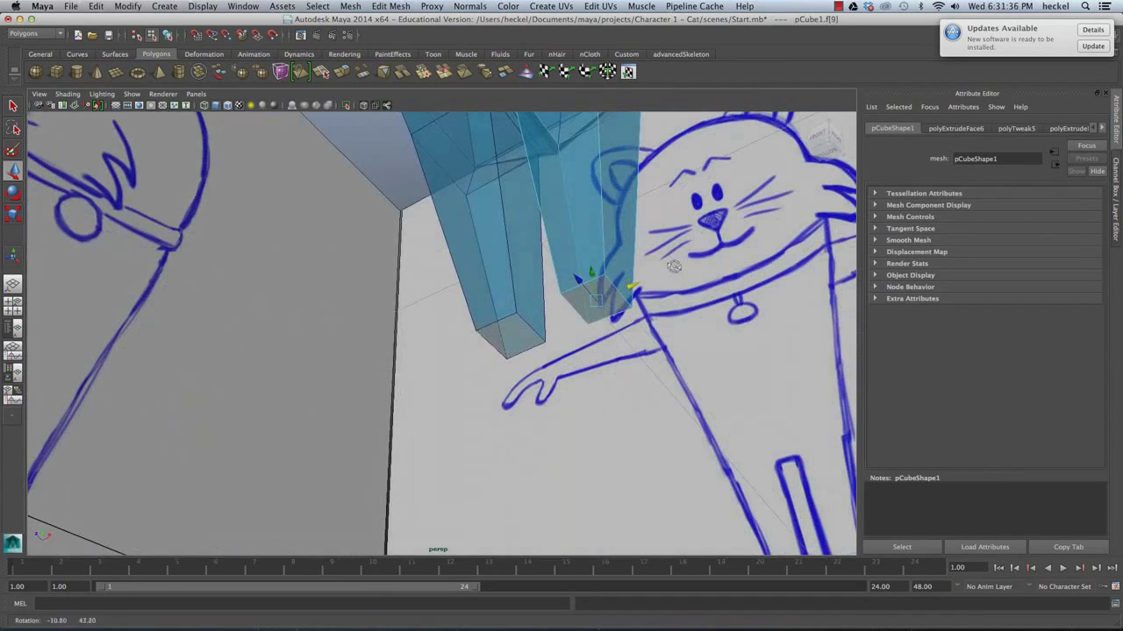
{"action": "key", "text": "space"}
{"action": "key", "text": "space"}
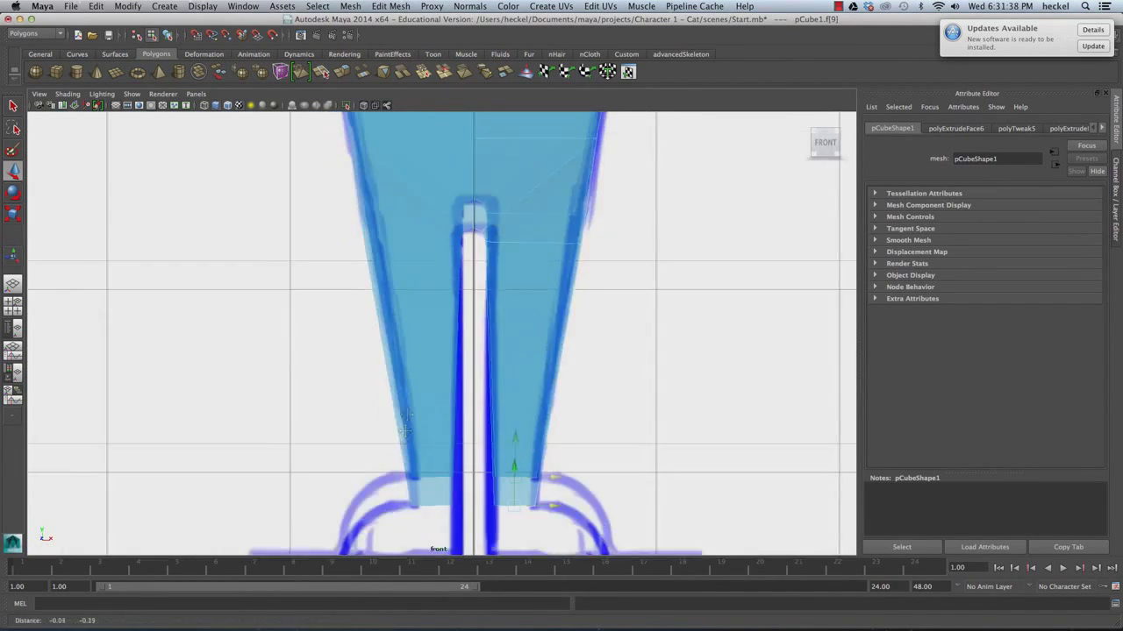
{"action": "scroll", "coordinate": [386, 317], "scroll_direction": "down", "scroll_amount": 2}
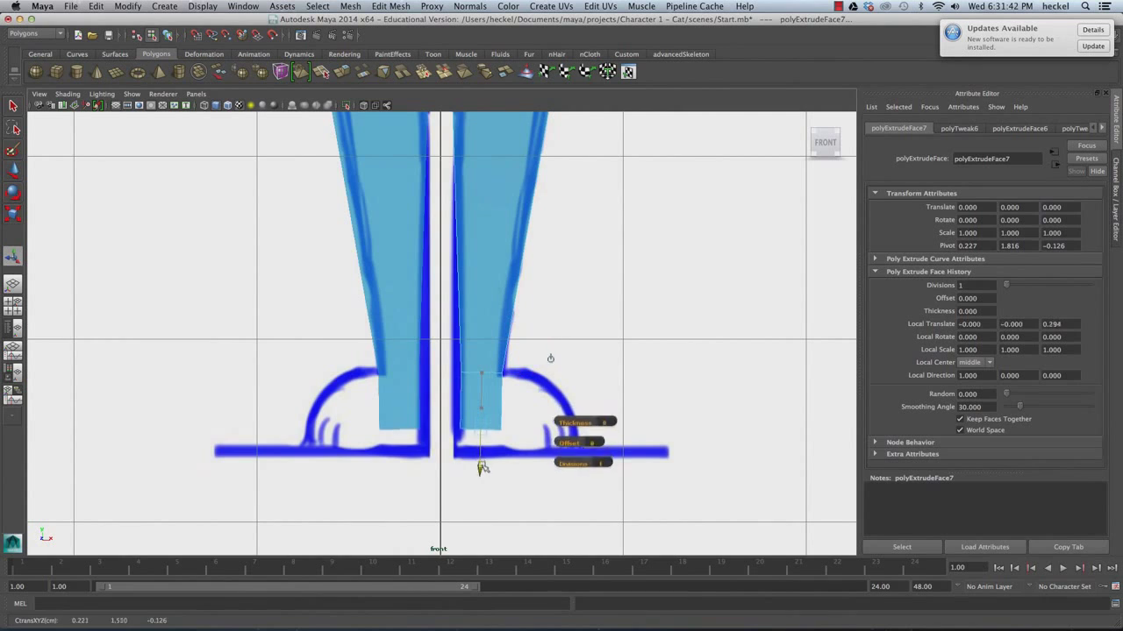
{"action": "mouse_move", "coordinate": [504, 429]}
{"action": "right_mouse_down", "text": "alt"}
{"action": "mouse_move", "coordinate": [474, 419]}
{"action": "mouse_move", "coordinate": [506, 422]}
{"action": "right_mouse_up", "text": "alt"}
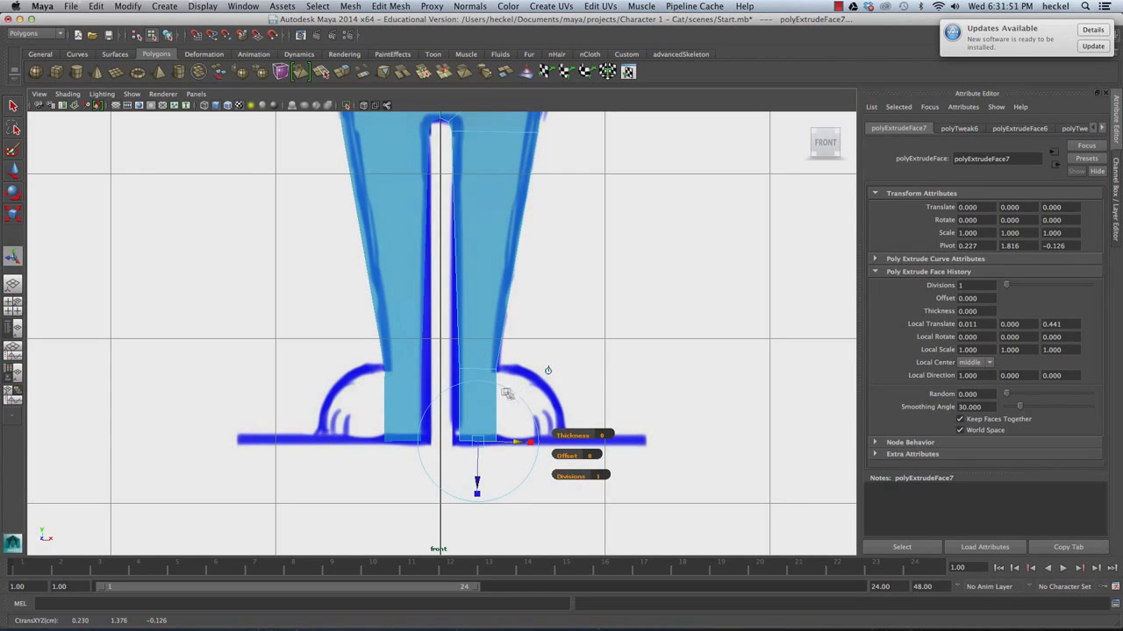
Step: Extrude the foot block's inner and outer side faces outward by 0.053 and scale their height to 0.831
{"action": "key", "text": "space"}
{"action": "key", "text": "space"}
{"action": "left_click_drag", "start_coordinate": [605, 289], "coordinate": [514, 296], "text": "alt"}
{"action": "right_click_drag", "start_coordinate": [514, 298], "coordinate": [516, 330]}
{"action": "left_click", "coordinate": [520, 305]}
{"action": "mouse_move", "coordinate": [517, 335]}
{"action": "left_mouse_down", "text": "alt"}
{"action": "mouse_move", "coordinate": [614, 333]}
{"action": "mouse_move", "coordinate": [564, 338]}
{"action": "mouse_move", "coordinate": [600, 345]}
{"action": "mouse_move", "coordinate": [458, 161]}
{"action": "left_mouse_up", "text": "alt"}
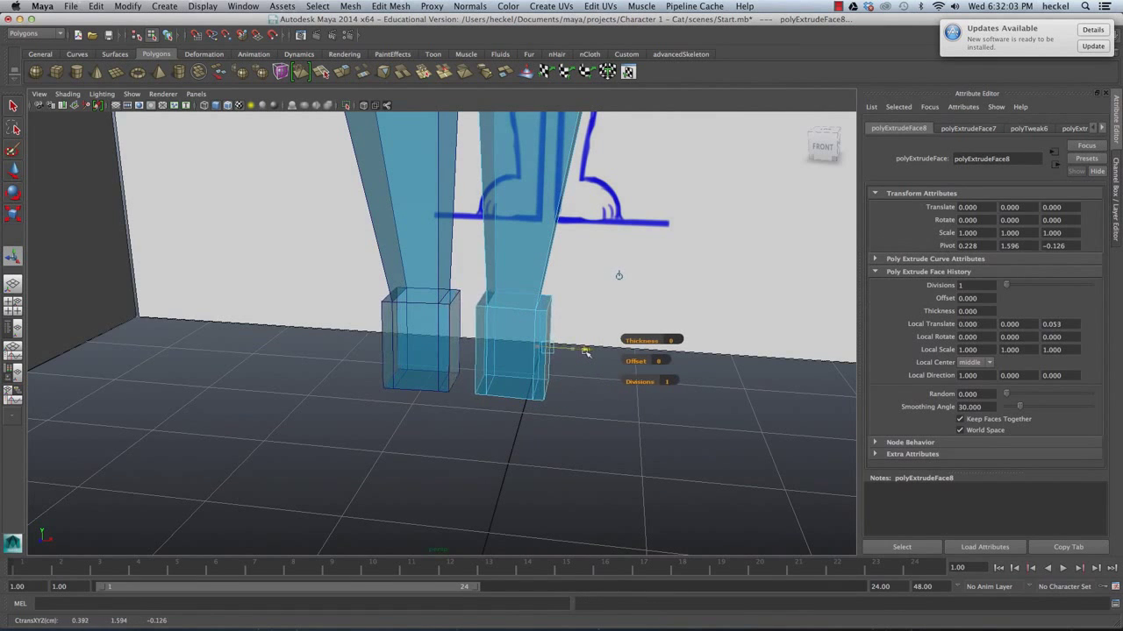
{"action": "mouse_move", "coordinate": [618, 275]}
{"action": "left_mouse_down", "text": "alt"}
{"action": "mouse_move", "coordinate": [519, 255]}
{"action": "mouse_move", "coordinate": [618, 293]}
{"action": "left_mouse_up", "text": "alt"}
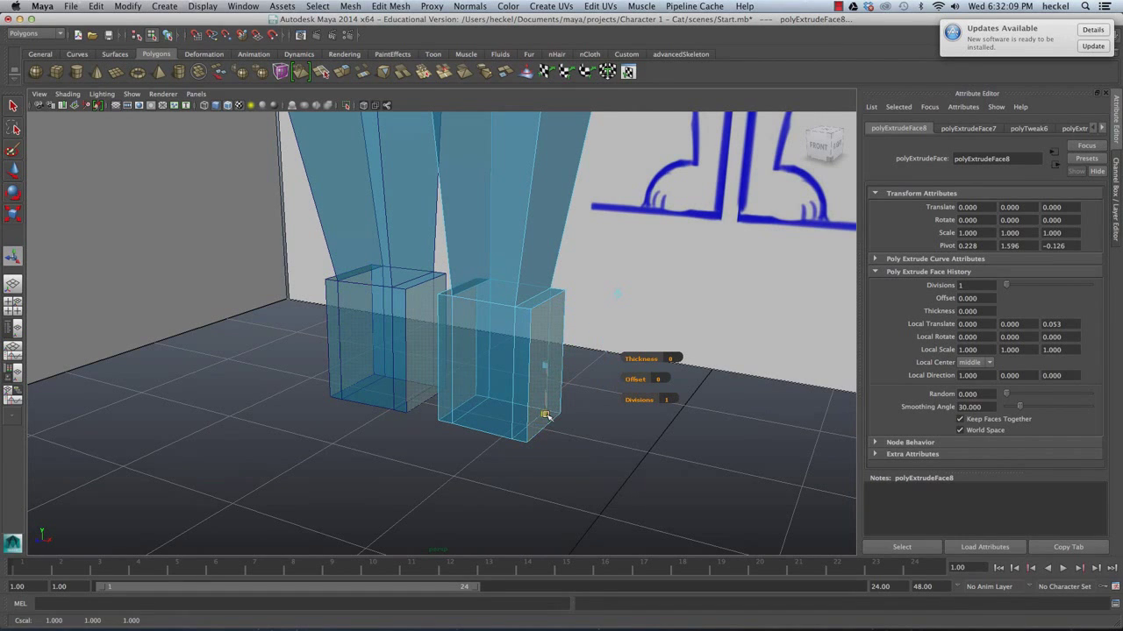
{"action": "left_click_drag", "start_coordinate": [545, 406], "coordinate": [687, 257], "text": "alt"}
{"action": "left_click_drag", "start_coordinate": [583, 359], "coordinate": [599, 364], "text": "alt"}
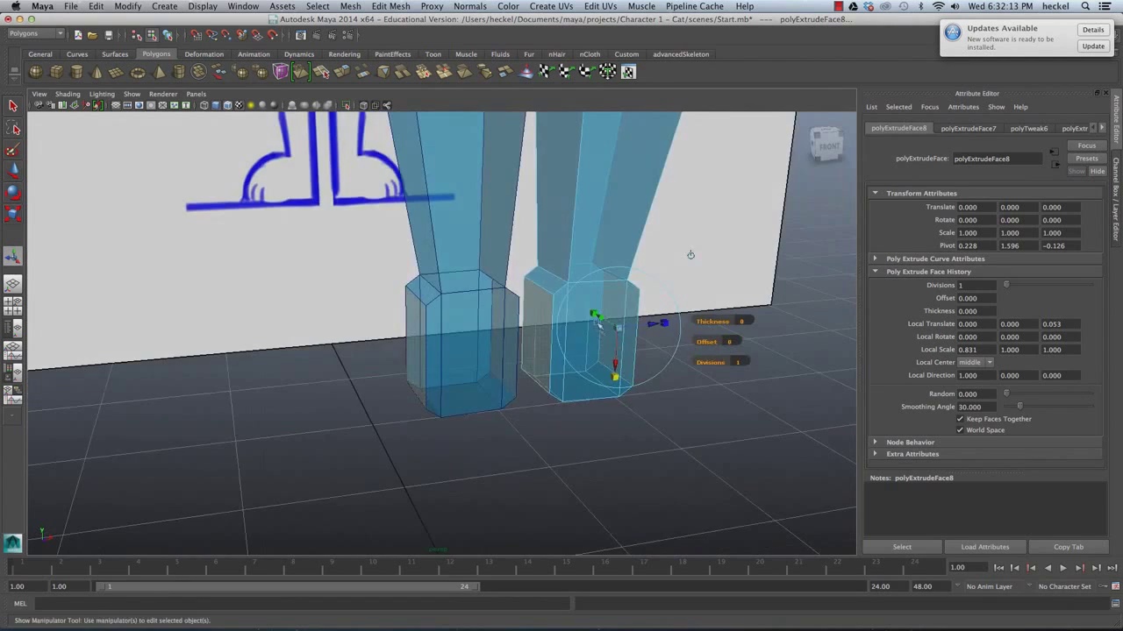
Step: Extrude the foot block's front faces forward to the tip of the toes in the side drawing
{"action": "middle_click_drag", "start_coordinate": [595, 324], "coordinate": [532, 299], "text": "alt"}
{"action": "right_click", "coordinate": [532, 299]}
{"action": "right_click_drag", "start_coordinate": [531, 299], "coordinate": [532, 328]}
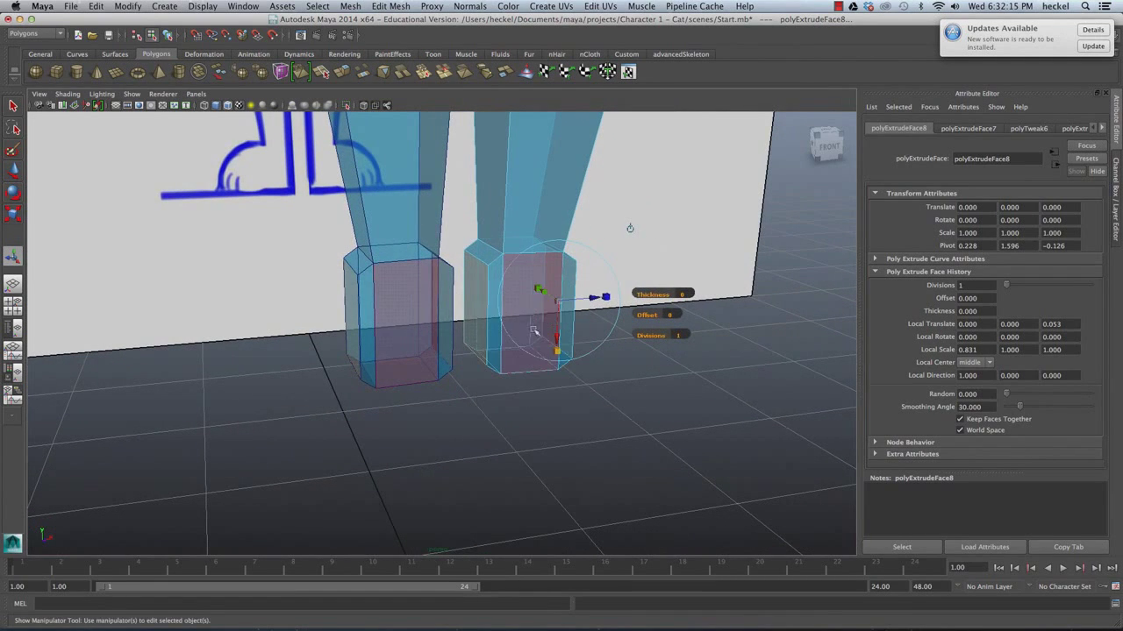
{"action": "left_click", "coordinate": [499, 303]}
{"action": "key", "text": "shift+z"}
{"action": "left_click", "coordinate": [523, 406]}
{"action": "left_click", "coordinate": [497, 304]}
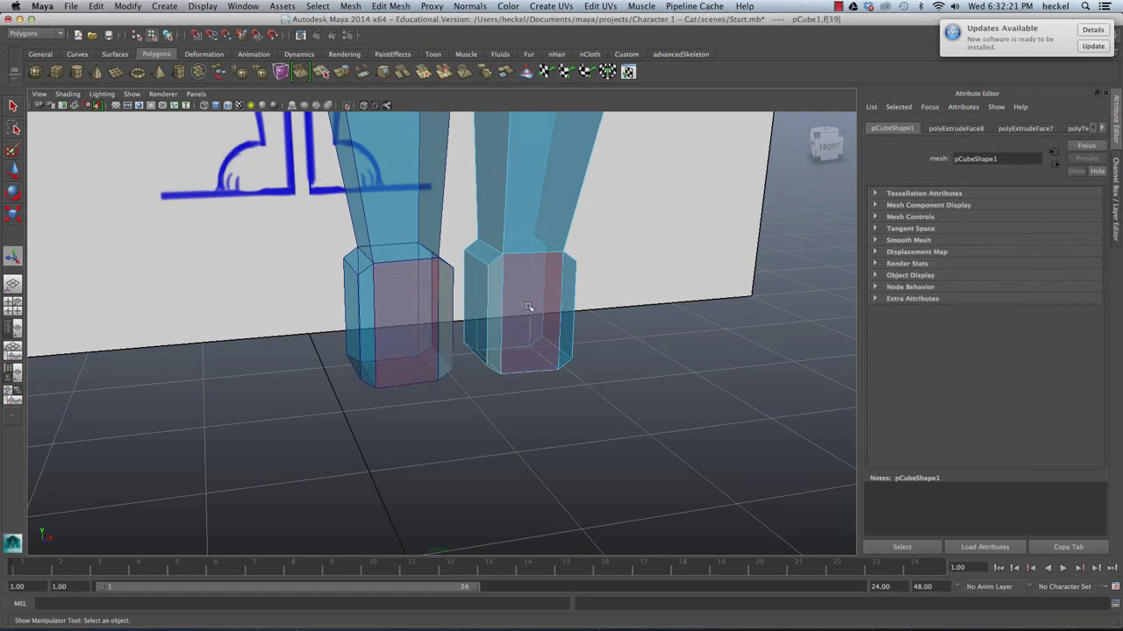
{"action": "left_click", "coordinate": [533, 310], "text": "shift"}
{"action": "left_click_drag", "start_coordinate": [575, 302], "coordinate": [527, 292], "text": "alt"}
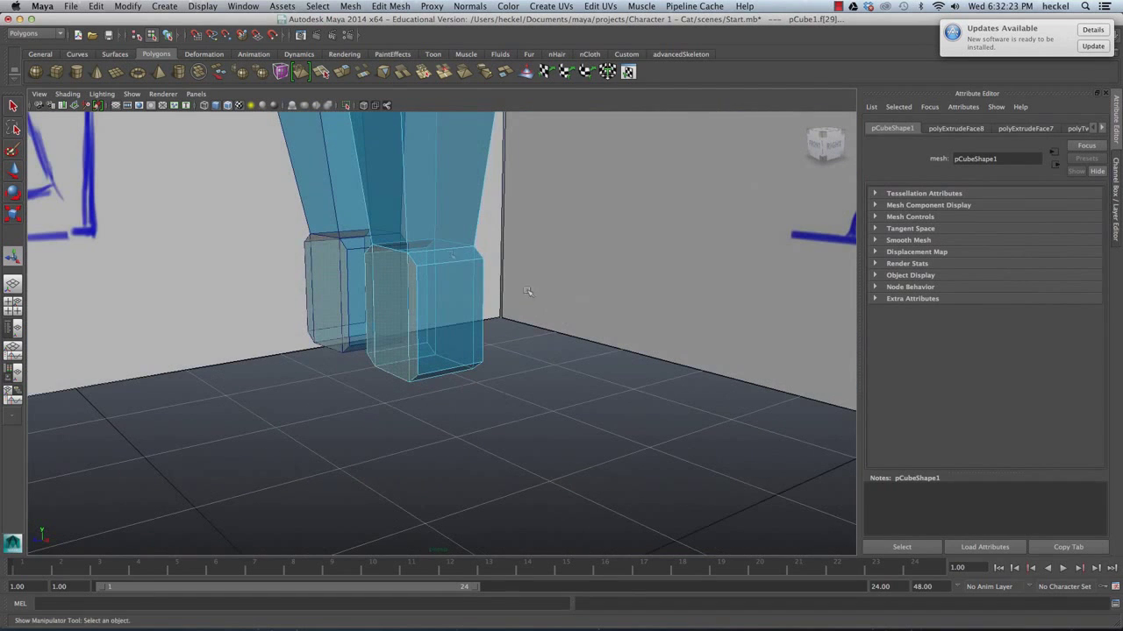
{"action": "key", "text": "ctrl+e"}
{"action": "left_click_drag", "start_coordinate": [362, 318], "coordinate": [418, 301]}
{"action": "key", "text": "space"}
{"action": "key", "text": "space"}
{"action": "middle_click_drag", "start_coordinate": [667, 461], "coordinate": [657, 330], "text": "alt"}
{"action": "scroll", "coordinate": [656, 330], "scroll_direction": "up", "scroll_amount": 3}
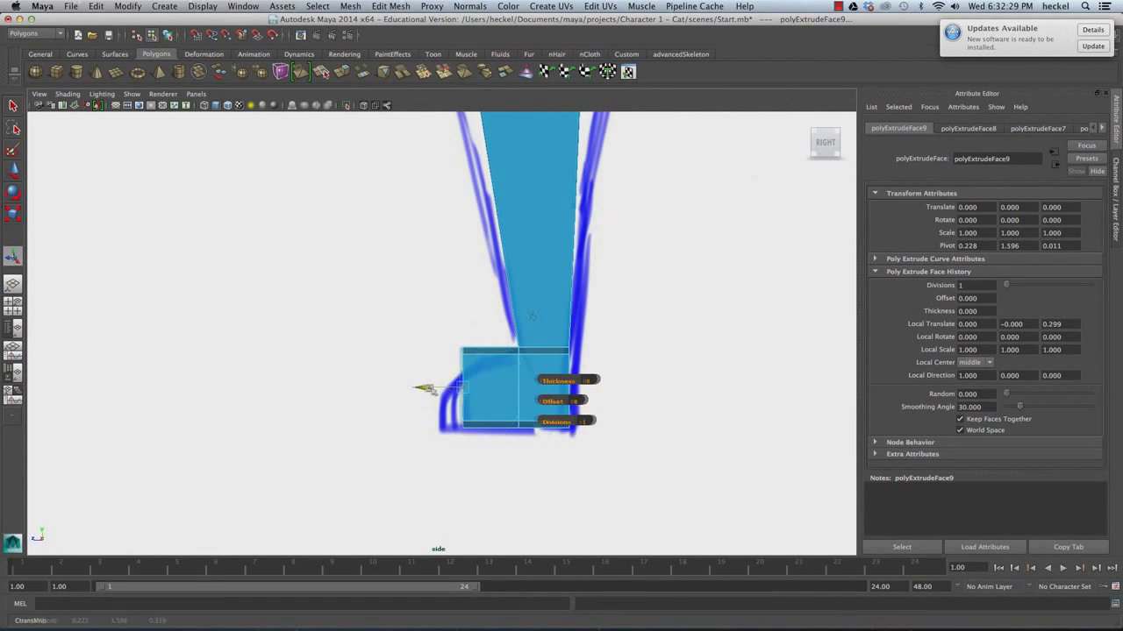
Step: Lower the upper front vertices of the foot so its top slopes from ankle to toe in the side view
{"action": "right_click_drag", "start_coordinate": [446, 321], "coordinate": [425, 341], "text": "alt"}
{"action": "left_click_drag", "start_coordinate": [409, 321], "coordinate": [441, 367]}
{"action": "key", "text": "w"}
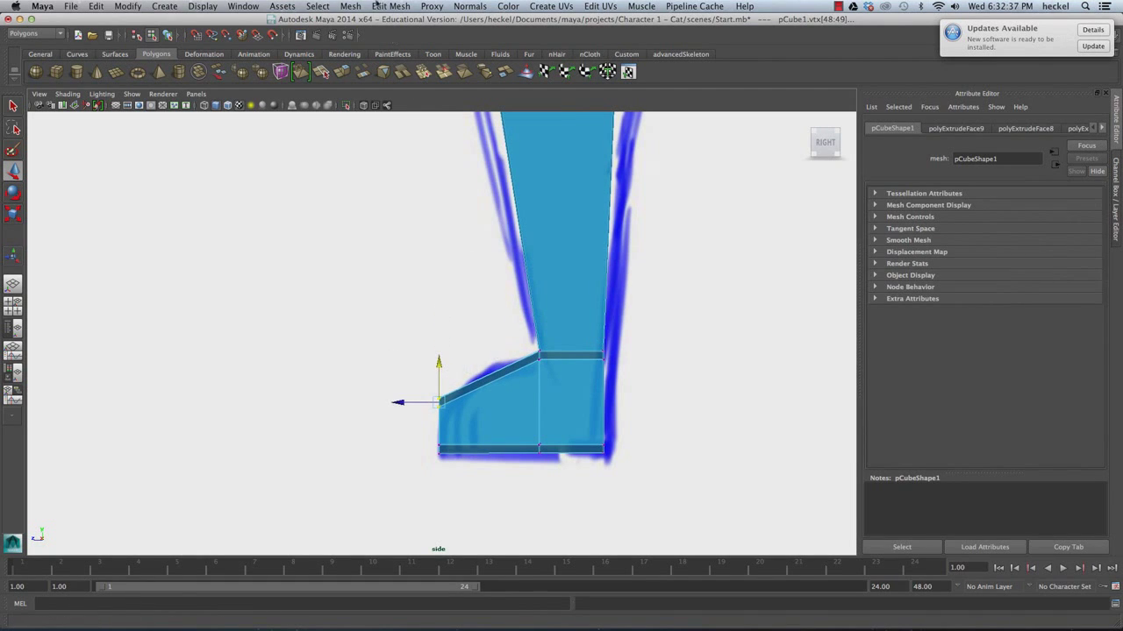
Step: Insert a vertical edge loop about midway between the ankle and the toe of the foot
{"action": "left_click", "coordinate": [383, 7]}
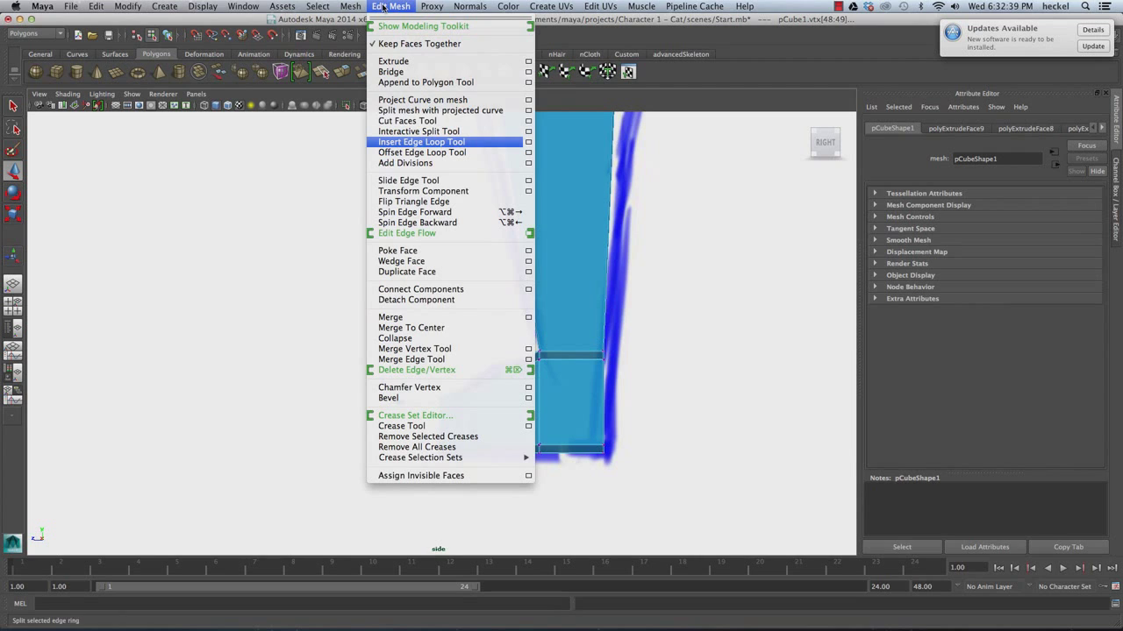
{"action": "left_click", "coordinate": [416, 142]}
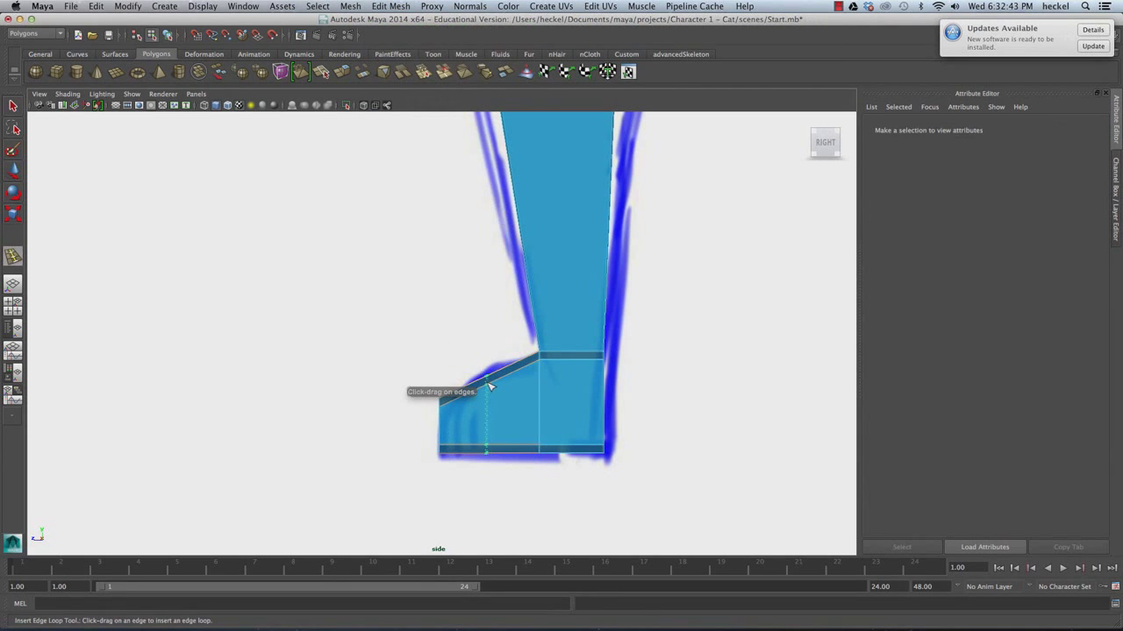
{"action": "left_click", "coordinate": [491, 386]}
{"action": "key", "text": "q"}
Step: Raise the new loop's top vertices and lower the toe's upper vertices to follow the drawn curve of the foot
{"action": "right_click_drag", "start_coordinate": [485, 385], "coordinate": [442, 365]}
{"action": "left_click_drag", "start_coordinate": [469, 344], "coordinate": [498, 419]}
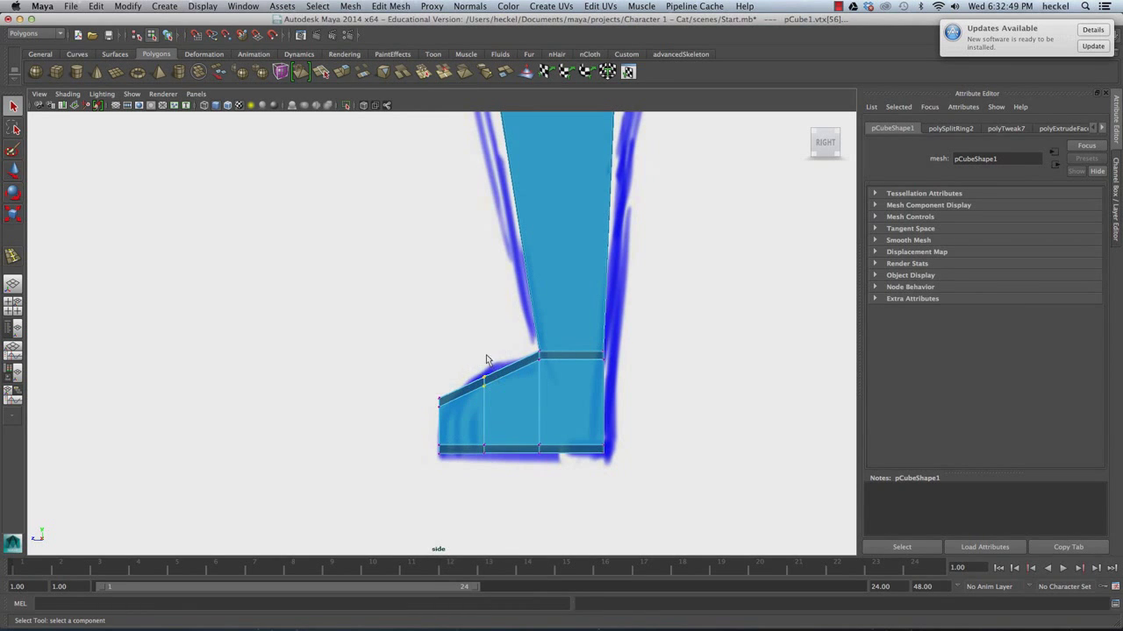
{"action": "key", "text": "w"}
{"action": "left_click_drag", "start_coordinate": [485, 355], "coordinate": [485, 349]}
{"action": "left_click_drag", "start_coordinate": [419, 377], "coordinate": [445, 421]}
{"action": "left_click", "coordinate": [509, 298]}
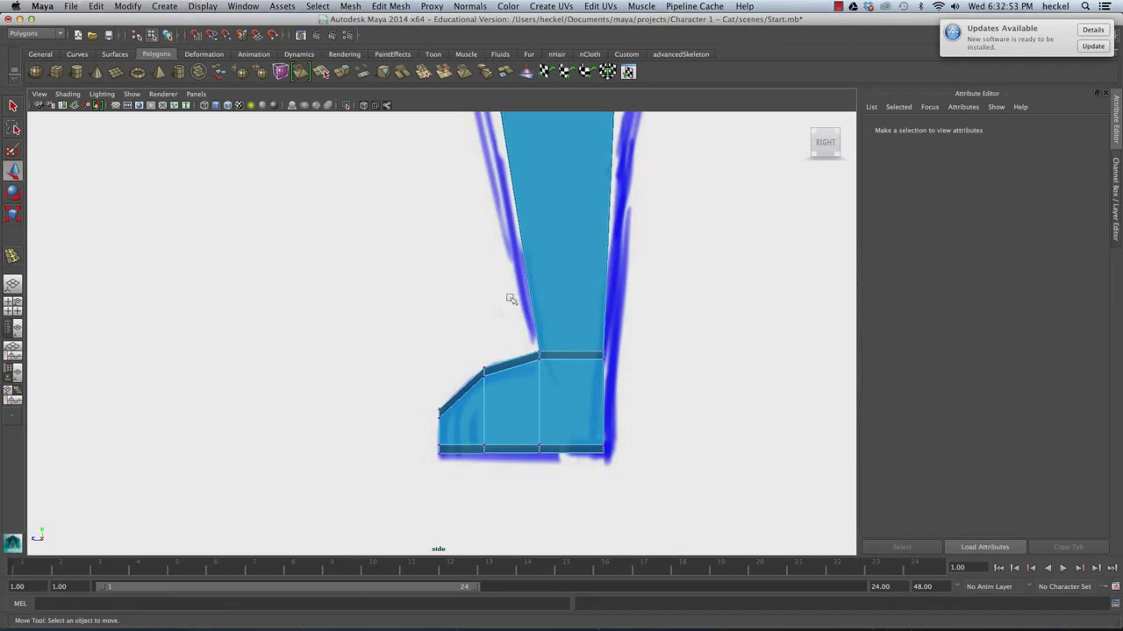
Step: Examine the feet and the whole body in perspective against the front and side drawings
{"action": "right_click_drag", "start_coordinate": [646, 315], "coordinate": [606, 310], "text": "alt"}
{"action": "middle_click_drag", "start_coordinate": [585, 299], "coordinate": [557, 325], "text": "alt"}
{"action": "key", "text": "space"}
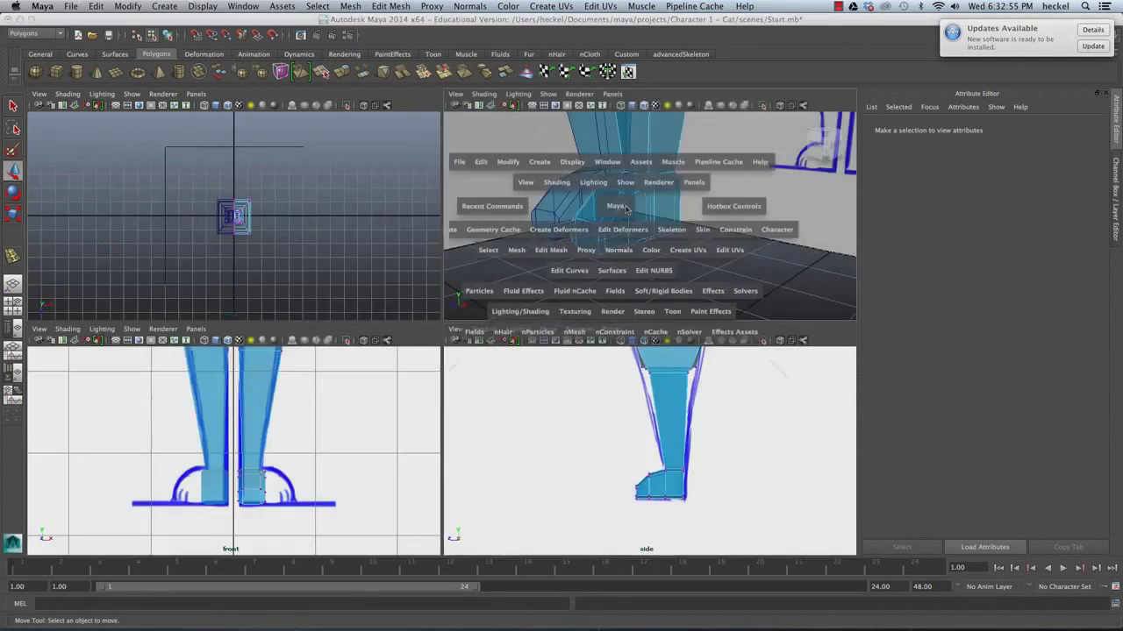
{"action": "key", "text": "space"}
{"action": "left_click_drag", "start_coordinate": [632, 253], "coordinate": [568, 268], "text": "alt"}
{"action": "right_click_drag", "start_coordinate": [626, 254], "coordinate": [253, 176], "text": "alt"}
{"action": "middle_click_drag", "start_coordinate": [436, 183], "coordinate": [439, 215], "text": "alt"}
{"action": "left_click_drag", "start_coordinate": [440, 214], "coordinate": [392, 224], "text": "alt"}
{"action": "middle_click_drag", "start_coordinate": [392, 224], "coordinate": [403, 237], "text": "alt"}
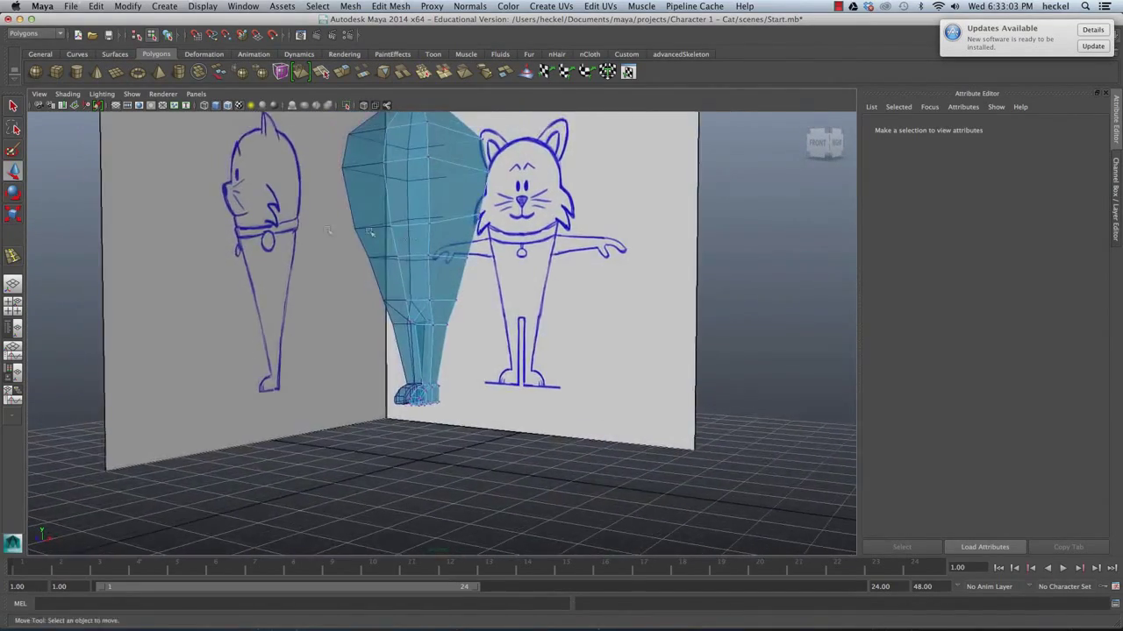
{"action": "right_click_drag", "start_coordinate": [403, 237], "coordinate": [506, 303], "text": "alt"}
{"action": "middle_click_drag", "start_coordinate": [506, 302], "coordinate": [524, 235], "text": "alt"}
{"action": "left_click_drag", "start_coordinate": [326, 230], "coordinate": [375, 227], "text": "alt"}
{"action": "right_click_drag", "start_coordinate": [376, 226], "coordinate": [635, 245], "text": "alt"}
{"action": "left_click_drag", "start_coordinate": [636, 245], "coordinate": [602, 254], "text": "alt"}
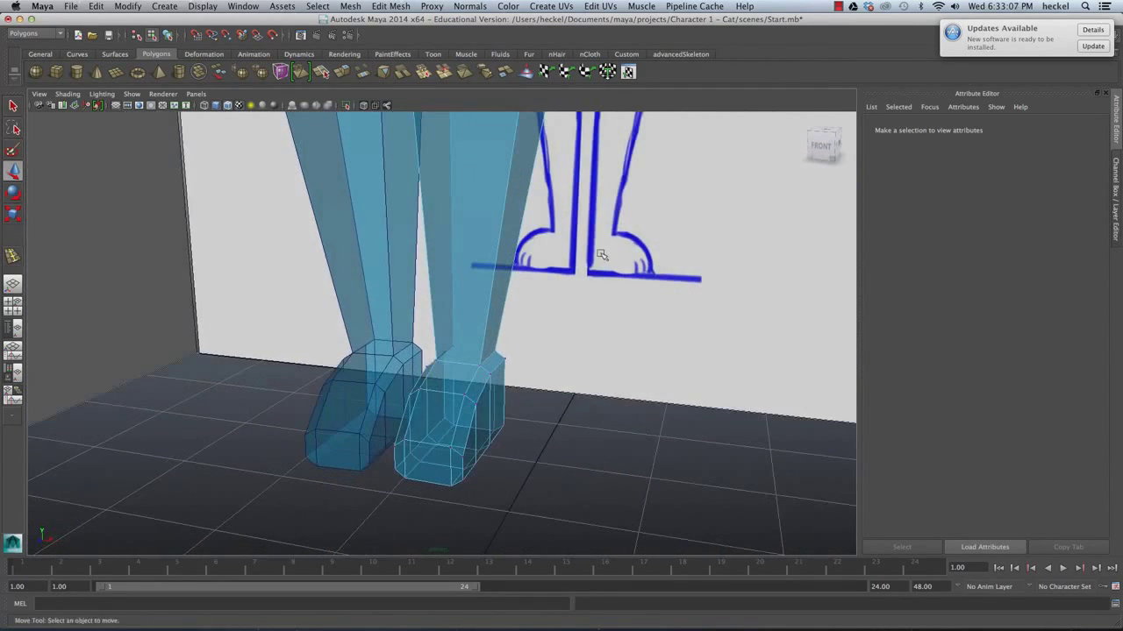
Step: Insert a horizontal edge loop around the foot at about mid-height
{"action": "left_click", "coordinate": [388, 6]}
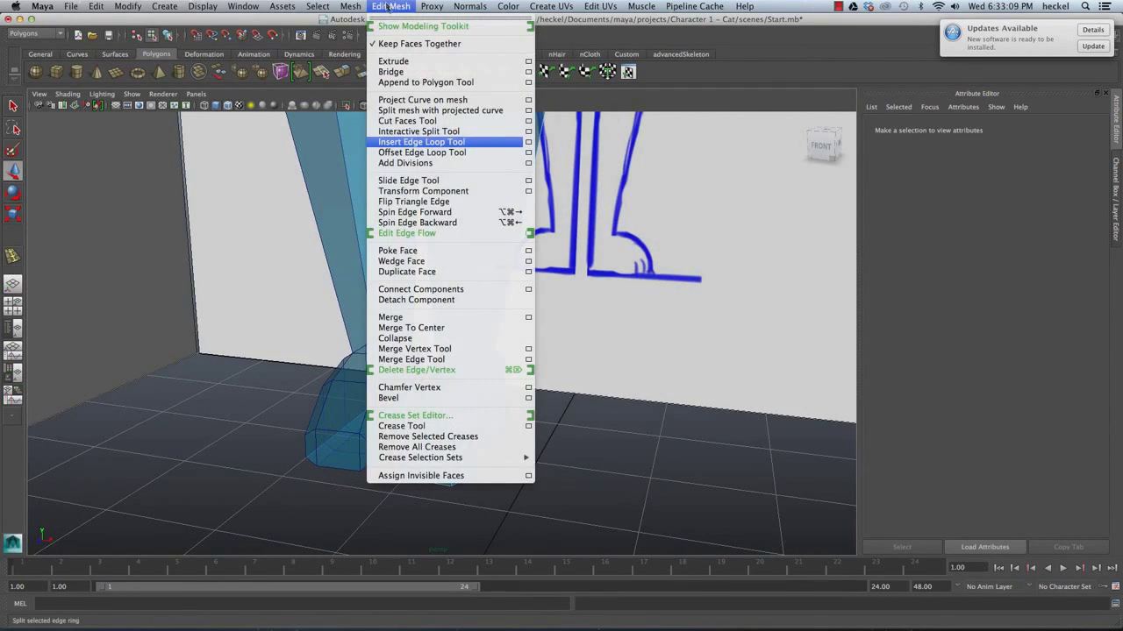
{"action": "left_click", "coordinate": [422, 146]}
{"action": "left_click_drag", "start_coordinate": [466, 263], "coordinate": [411, 250], "text": "alt"}
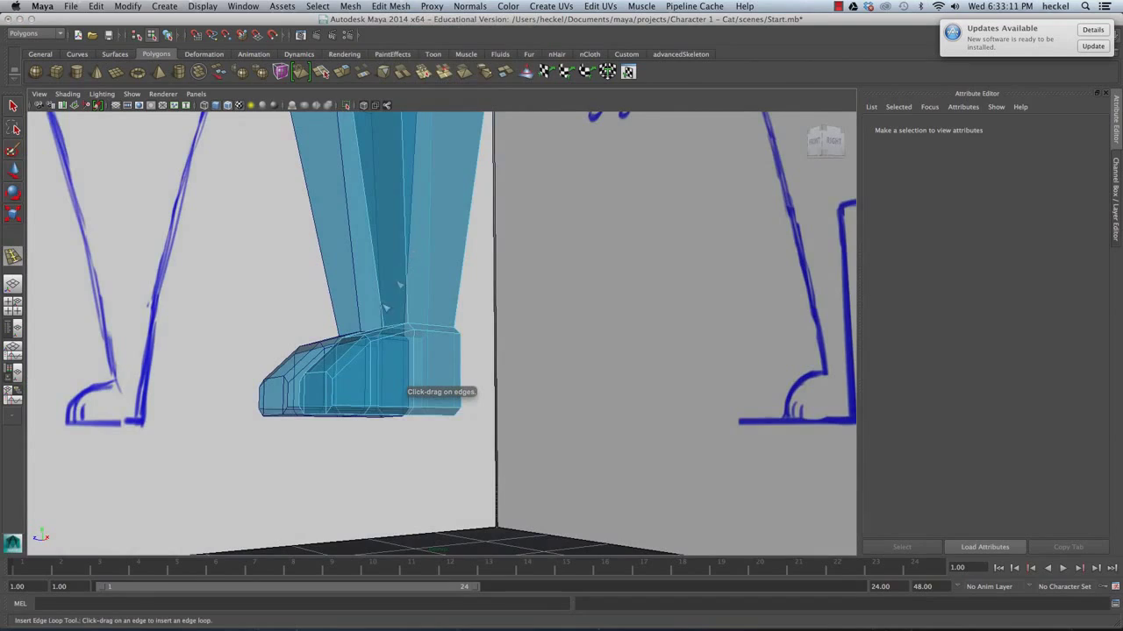
{"action": "left_click", "coordinate": [334, 394]}
Step: Scale the foot's mid-height edge loop wider so the sides bulge outward
{"action": "left_click_drag", "start_coordinate": [421, 328], "coordinate": [291, 346], "text": "alt"}
{"action": "right_click_drag", "start_coordinate": [291, 346], "coordinate": [428, 320], "text": "alt"}
{"action": "left_click_drag", "start_coordinate": [425, 319], "coordinate": [658, 221], "text": "alt"}
{"action": "key", "text": "r"}
{"action": "left_click_drag", "start_coordinate": [447, 345], "coordinate": [471, 333]}
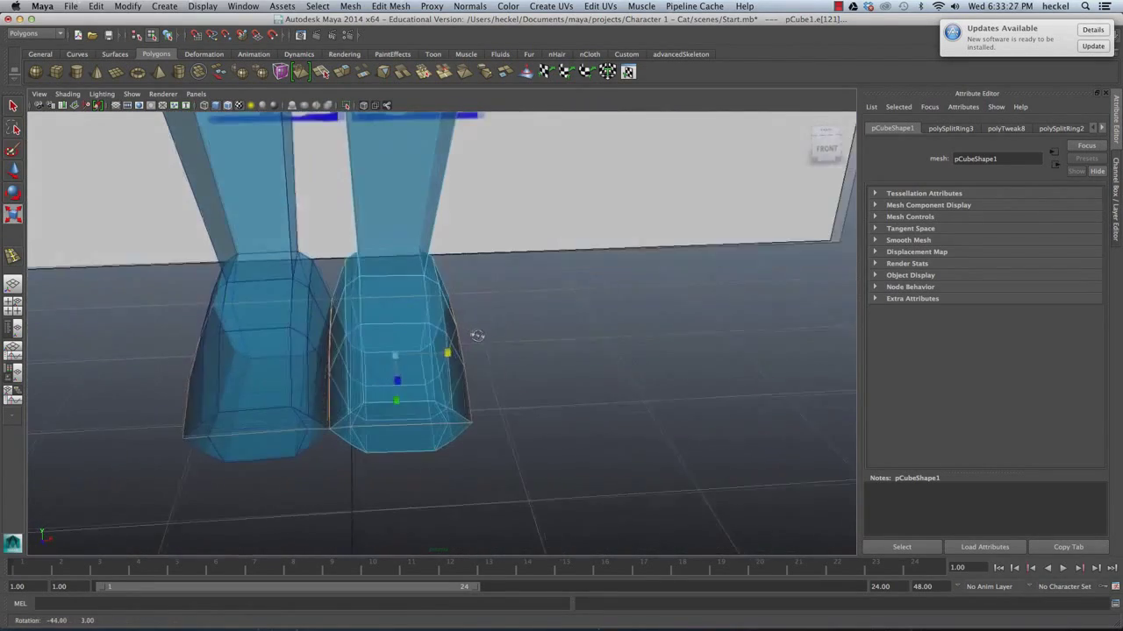
Step: Scale the front toe faces narrower across the foot's width to taper the toe
{"action": "middle_click_drag", "start_coordinate": [471, 333], "coordinate": [480, 234], "text": "alt"}
{"action": "left_click_drag", "start_coordinate": [479, 235], "coordinate": [444, 290], "text": "alt"}
{"action": "right_click_drag", "start_coordinate": [421, 332], "coordinate": [418, 337]}
{"action": "left_click", "coordinate": [393, 332]}
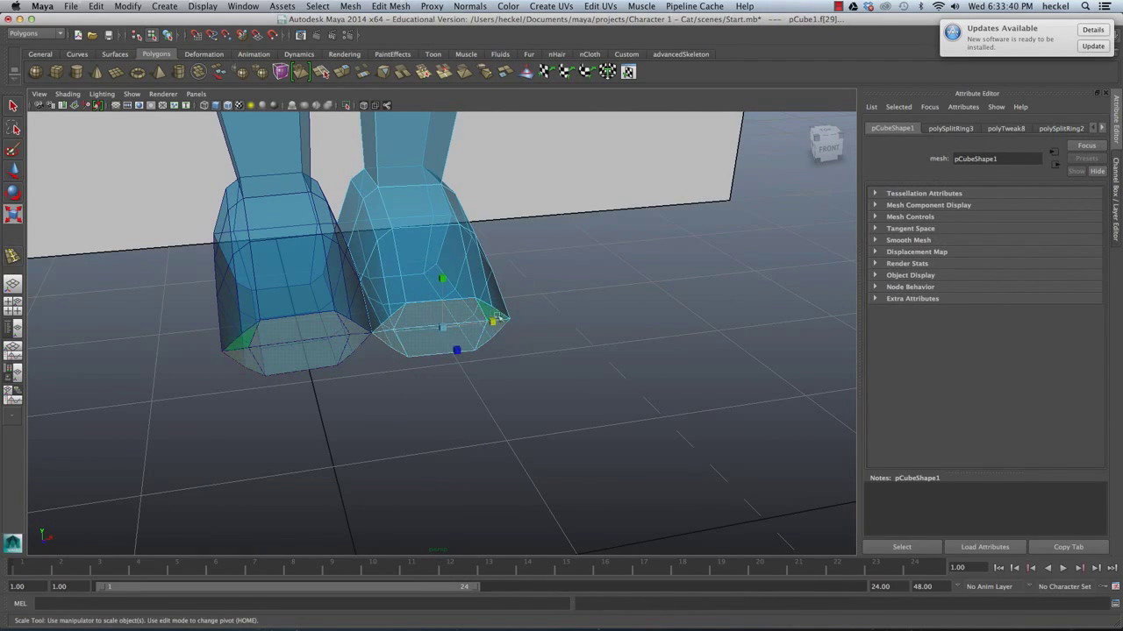
{"action": "left_click_drag", "start_coordinate": [495, 323], "coordinate": [637, 273]}
Step: Move the inner mid-height side edges of the foot sideways, away from the mirrored foot
{"action": "right_click_drag", "start_coordinate": [637, 272], "coordinate": [476, 253], "text": "alt"}
{"action": "left_click_drag", "start_coordinate": [476, 253], "coordinate": [328, 258], "text": "alt"}
{"action": "right_click_drag", "start_coordinate": [328, 258], "coordinate": [363, 255], "text": "alt"}
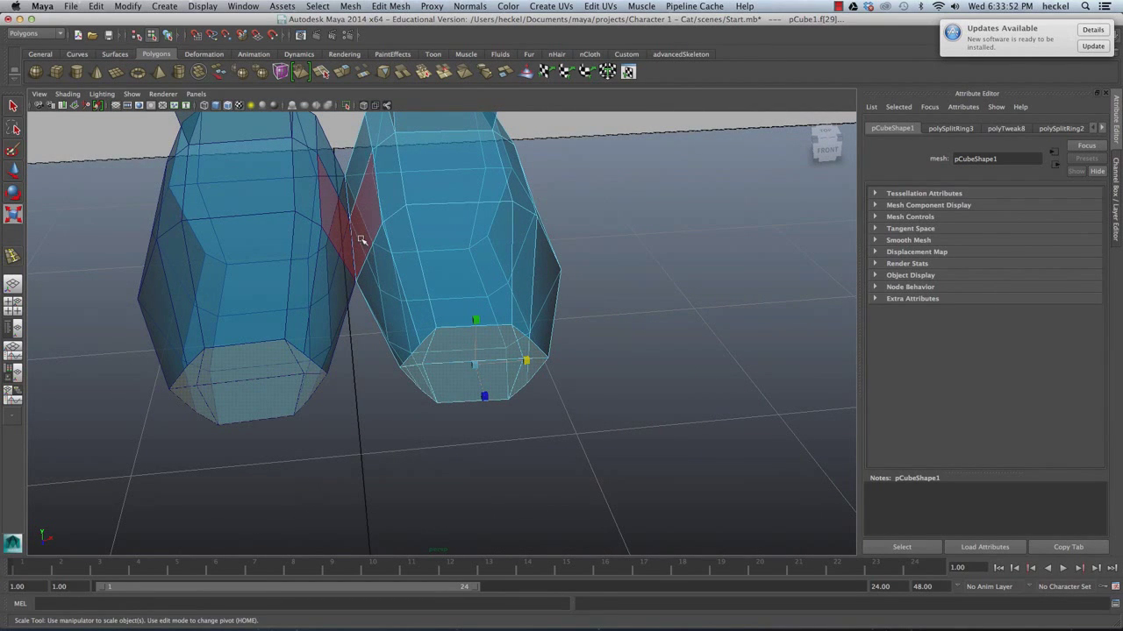
{"action": "mouse_move", "coordinate": [360, 238]}
{"action": "right_mouse_down"}
{"action": "mouse_move", "coordinate": [340, 241]}
{"action": "mouse_move", "coordinate": [360, 219]}
{"action": "right_mouse_up"}
{"action": "left_click", "coordinate": [350, 204]}
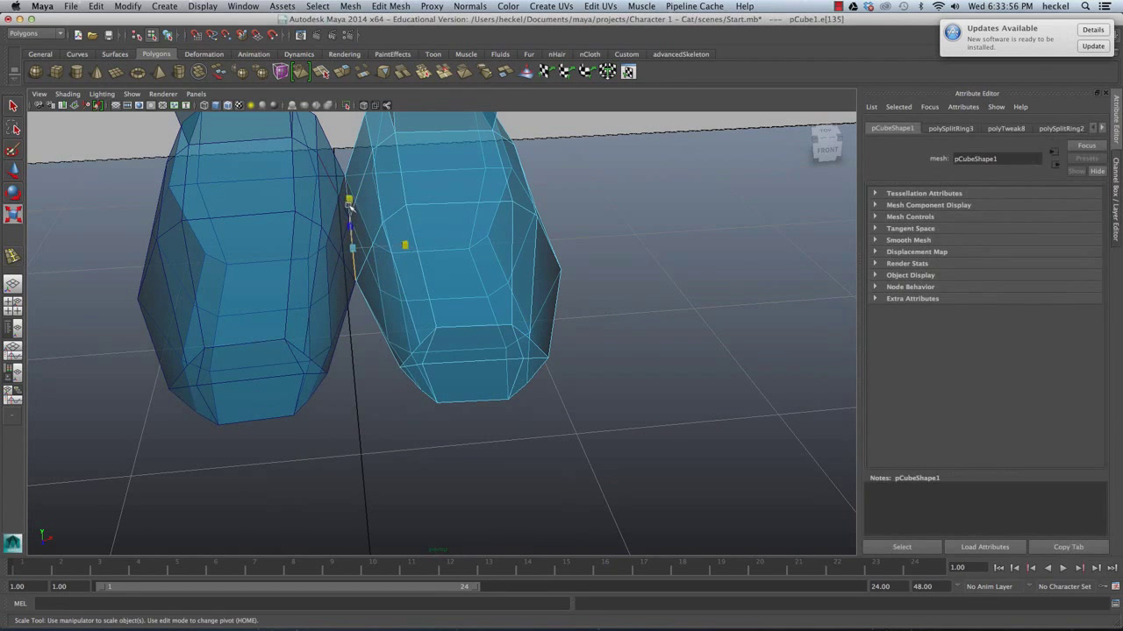
{"action": "left_click", "coordinate": [346, 186], "text": "shift"}
{"action": "key", "text": "w"}
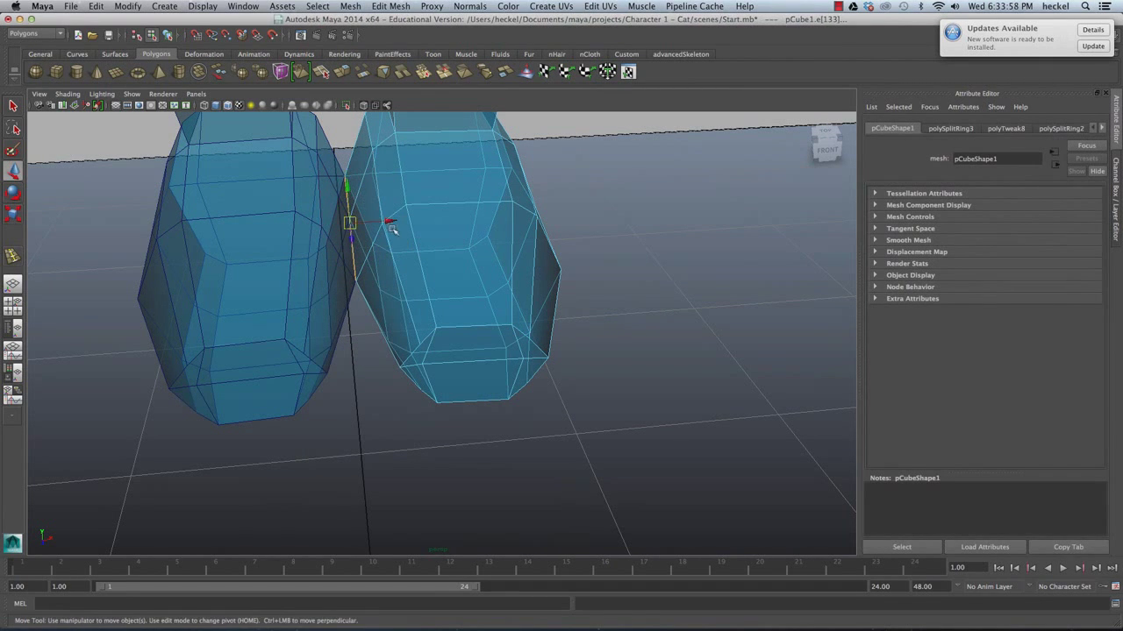
{"action": "right_click_drag", "start_coordinate": [563, 246], "coordinate": [531, 272], "text": "alt"}
{"action": "left_click_drag", "start_coordinate": [530, 298], "coordinate": [545, 254], "text": "alt"}
{"action": "left_click", "coordinate": [606, 313]}
Step: Scale the front edge at the tip of the toe to about 0.922 in width
{"action": "left_click_drag", "start_coordinate": [587, 364], "coordinate": [497, 287], "text": "alt"}
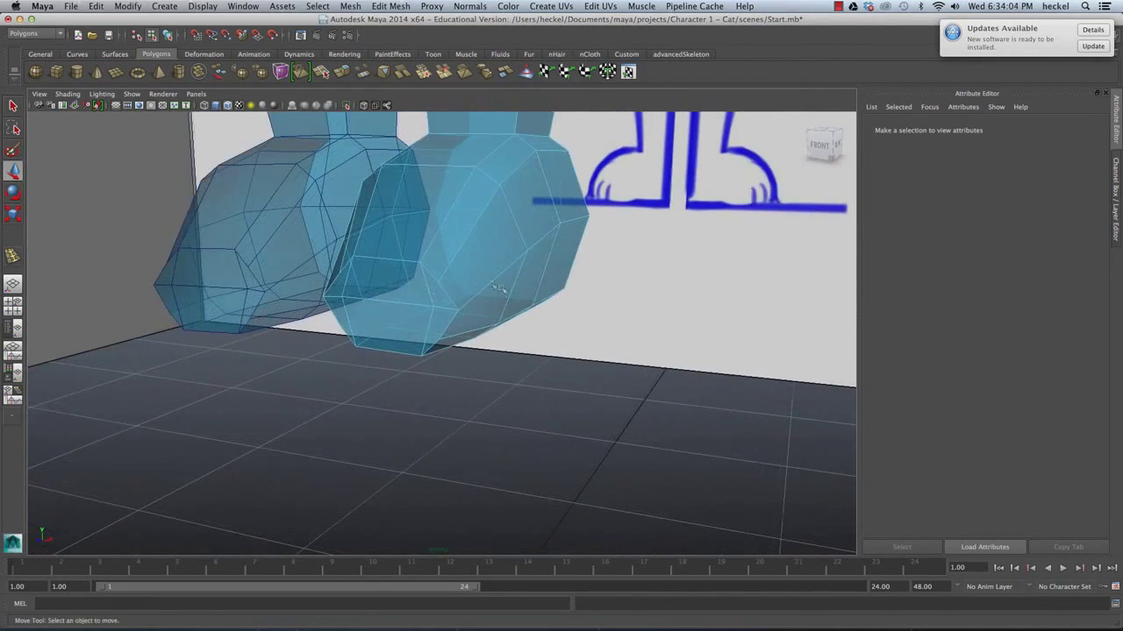
{"action": "left_click", "coordinate": [390, 303]}
{"action": "left_click_drag", "start_coordinate": [394, 307], "coordinate": [439, 319], "text": "alt"}
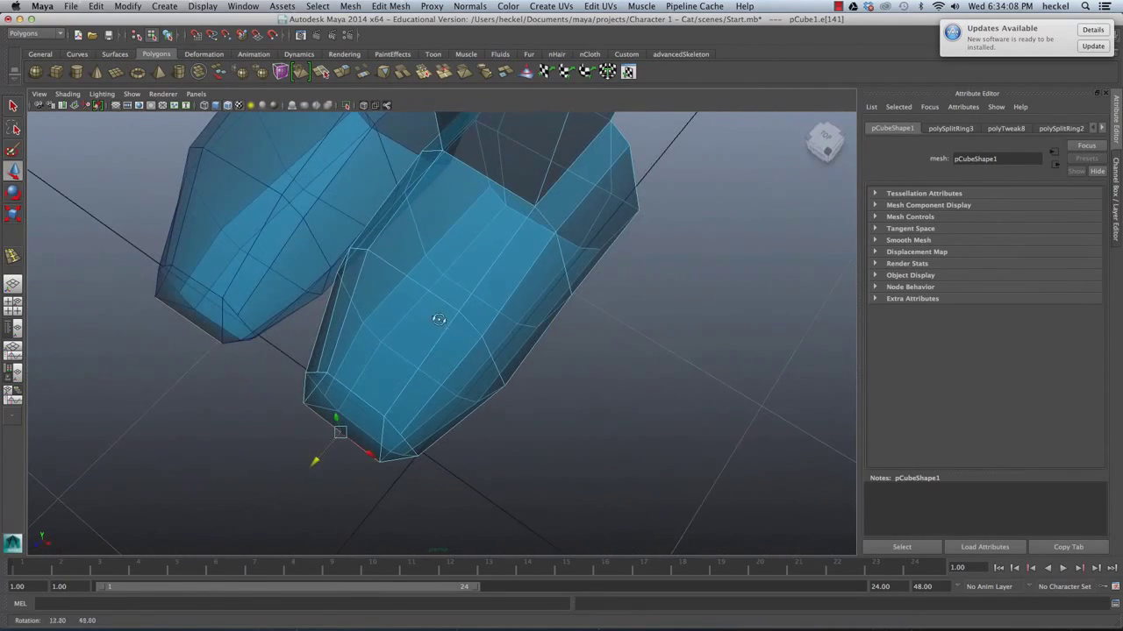
{"action": "key", "text": "r"}
{"action": "left_click_drag", "start_coordinate": [313, 410], "coordinate": [303, 406]}
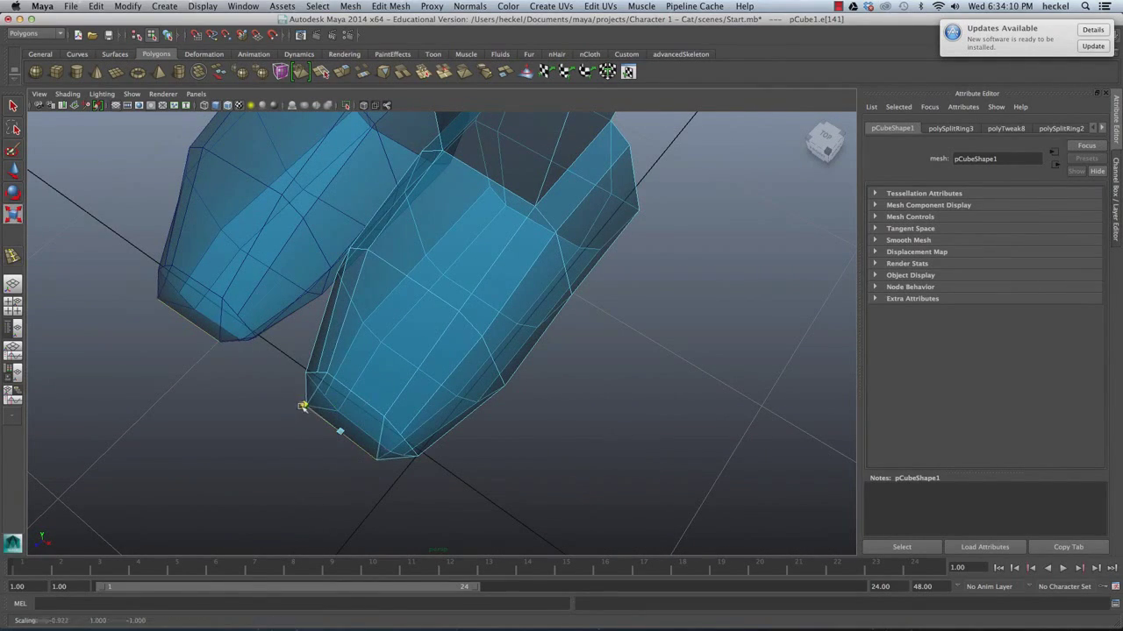
Step: Extrude all the back faces of the foot outward by 0.076 to form the heel
{"action": "left_click_drag", "start_coordinate": [437, 370], "coordinate": [331, 228], "text": "alt"}
{"action": "scroll", "coordinate": [331, 228], "scroll_direction": "up", "scroll_amount": 4}
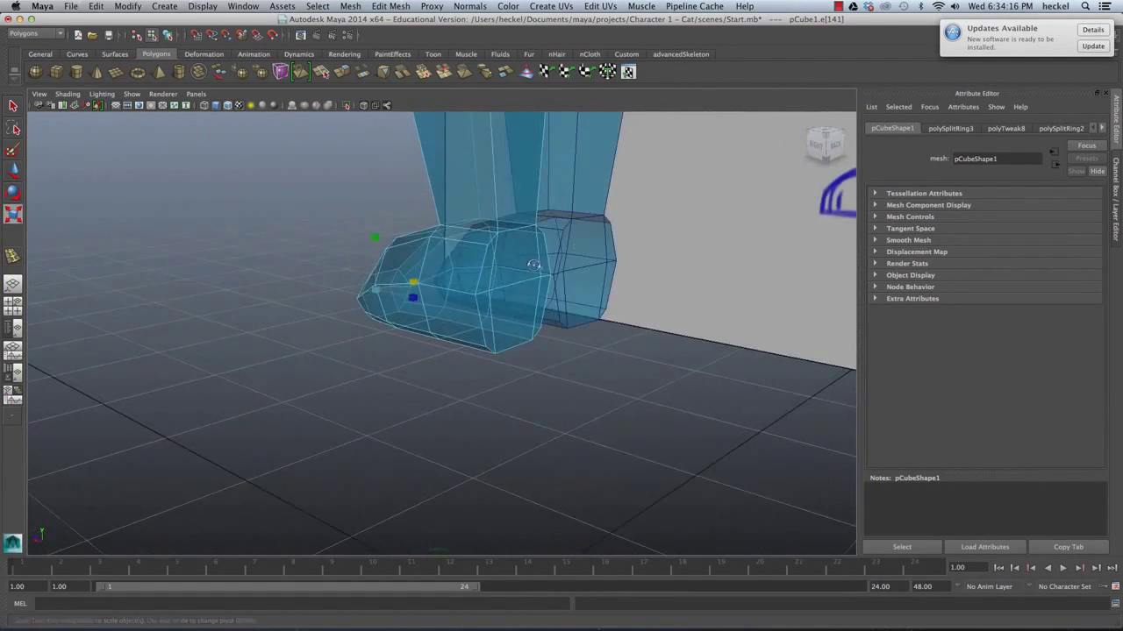
{"action": "left_click_drag", "start_coordinate": [531, 268], "coordinate": [510, 271], "text": "alt"}
{"action": "right_click_drag", "start_coordinate": [476, 272], "coordinate": [479, 291]}
{"action": "left_click", "coordinate": [476, 299]}
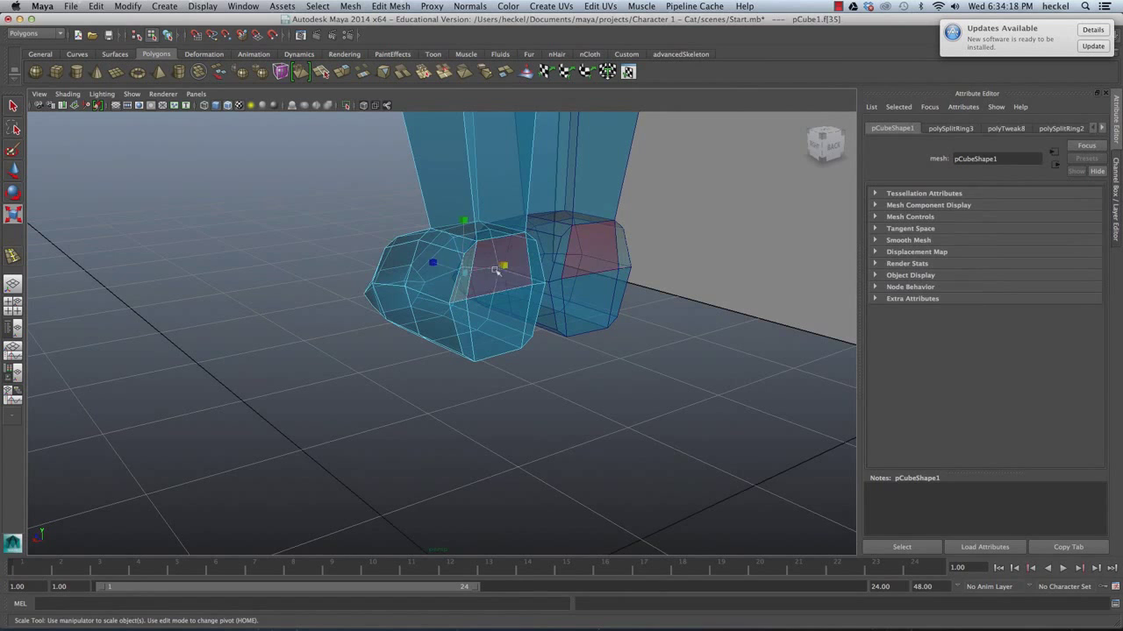
{"action": "left_click", "coordinate": [531, 265]}
{"action": "left_click", "coordinate": [535, 301], "text": "shift"}
{"action": "left_click", "coordinate": [504, 315], "text": "shift"}
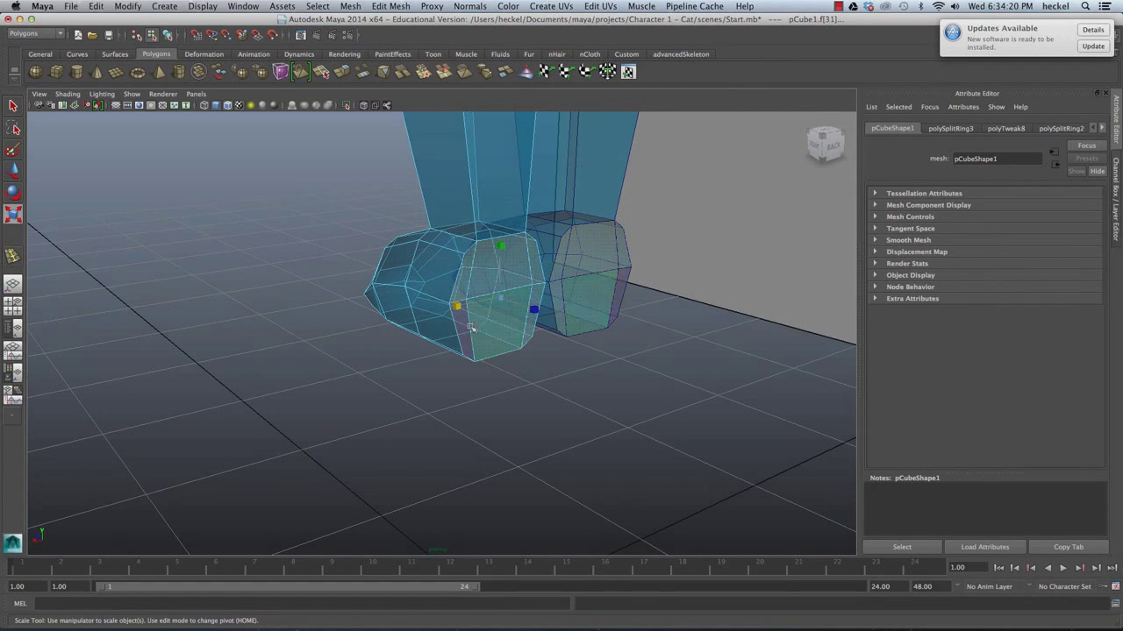
{"action": "left_click", "coordinate": [464, 329], "text": "shift"}
{"action": "left_click_drag", "start_coordinate": [431, 216], "coordinate": [589, 272], "text": "alt"}
{"action": "key", "text": "ctrl+e"}
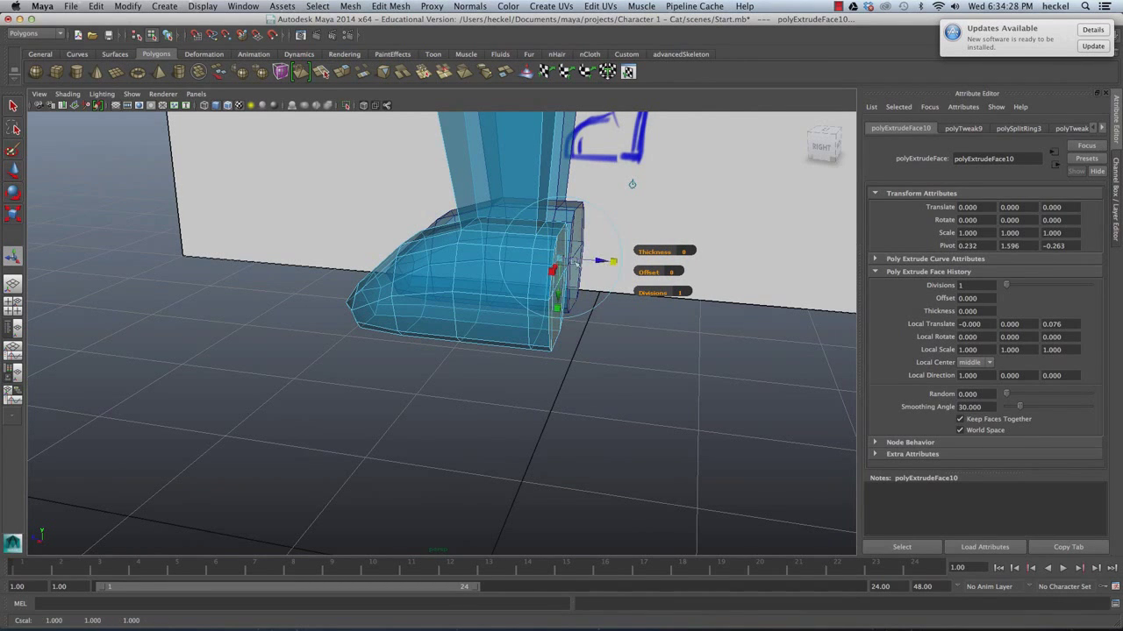
Step: Scale down the extruded back faces to round off the heel
{"action": "left_click_drag", "start_coordinate": [631, 183], "coordinate": [507, 279], "text": "alt"}
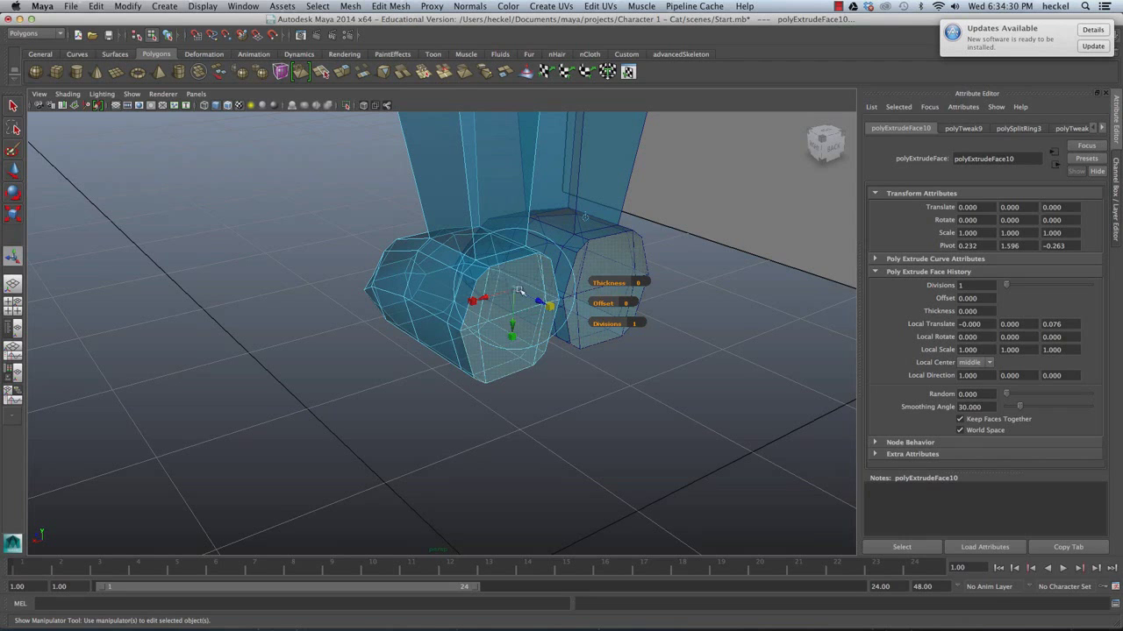
{"action": "mouse_move", "coordinate": [515, 292]}
{"action": "left_mouse_down"}
{"action": "mouse_move", "coordinate": [526, 302]}
{"action": "mouse_move", "coordinate": [492, 298]}
{"action": "mouse_move", "coordinate": [544, 298]}
{"action": "mouse_move", "coordinate": [501, 288]}
{"action": "left_mouse_up"}
{"action": "left_click", "coordinate": [539, 365]}
Step: Scale the heel's middle horizontal edge slightly narrower across its width
{"action": "right_click_drag", "start_coordinate": [466, 289], "coordinate": [466, 279]}
{"action": "left_click", "coordinate": [480, 287]}
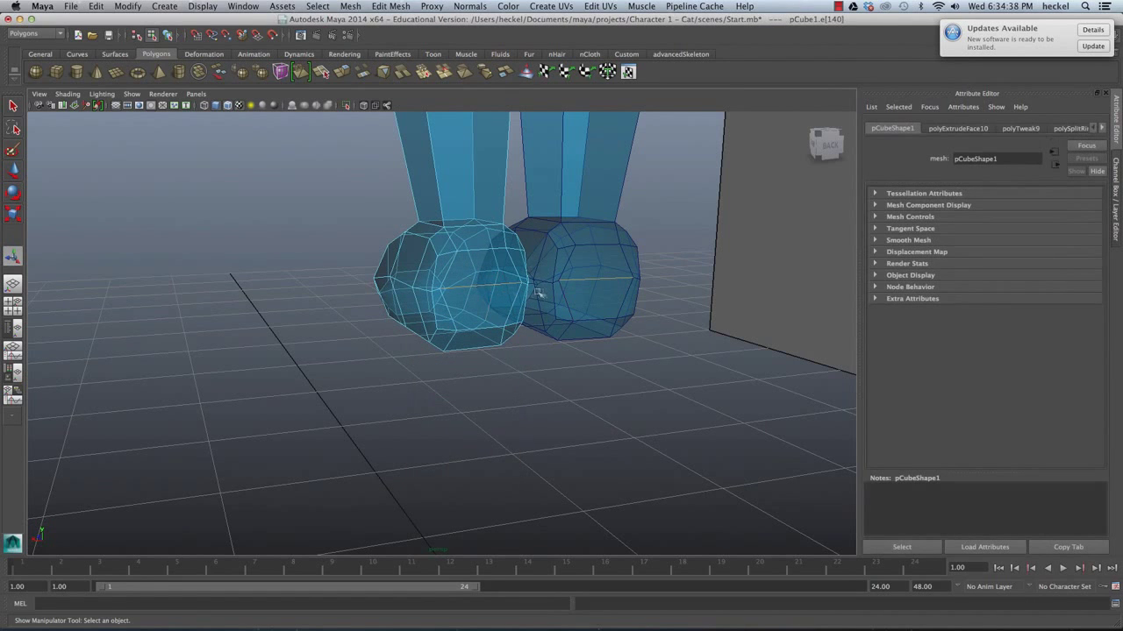
{"action": "key", "text": "r"}
{"action": "left_click_drag", "start_coordinate": [435, 291], "coordinate": [447, 294]}
{"action": "left_click_drag", "start_coordinate": [456, 271], "coordinate": [488, 265], "text": "alt"}
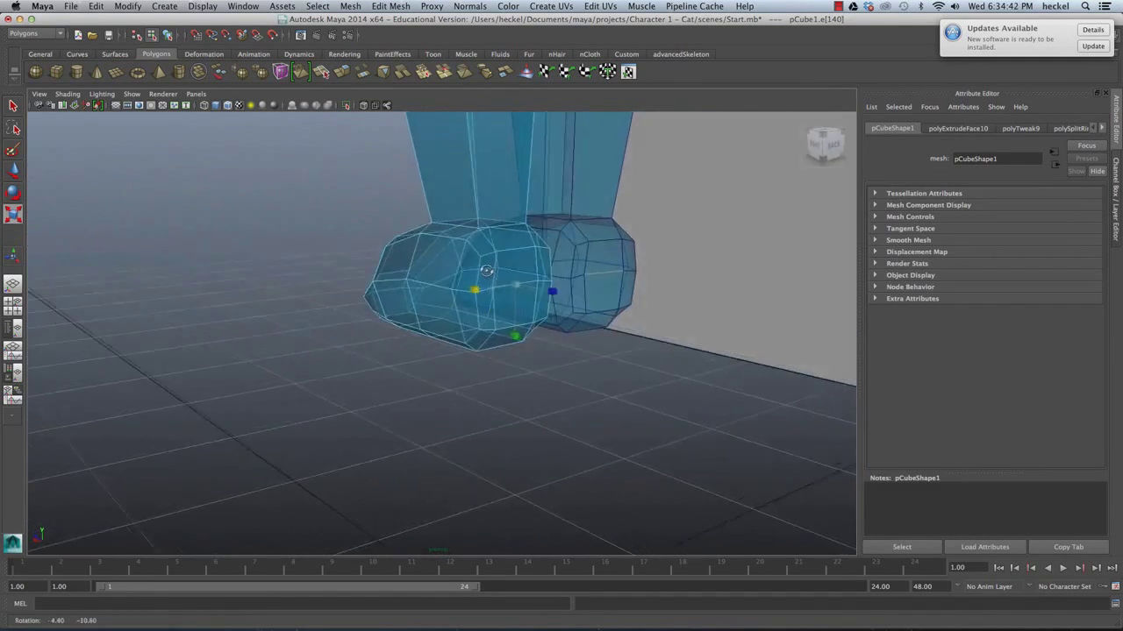
Step: Scale the heel's back corner vertices closer together
{"action": "right_click_drag", "start_coordinate": [491, 267], "coordinate": [533, 283], "text": "alt"}
{"action": "left_click_drag", "start_coordinate": [535, 280], "coordinate": [560, 277], "text": "alt"}
{"action": "right_click_drag", "start_coordinate": [434, 222], "coordinate": [430, 219]}
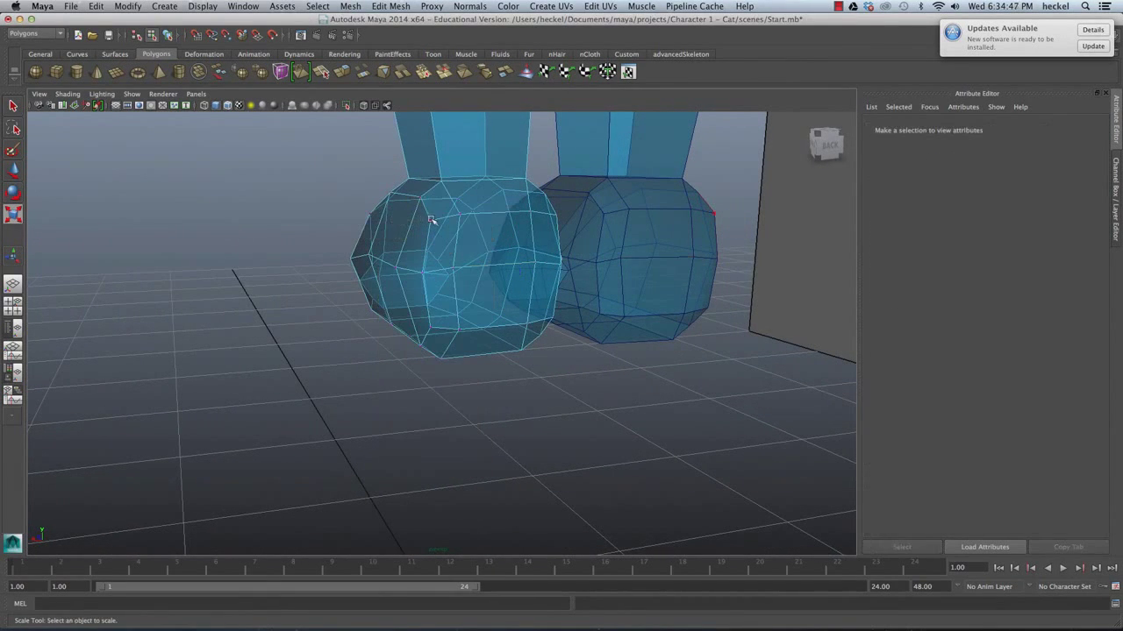
{"action": "left_click", "coordinate": [557, 217]}
{"action": "left_click", "coordinate": [496, 219]}
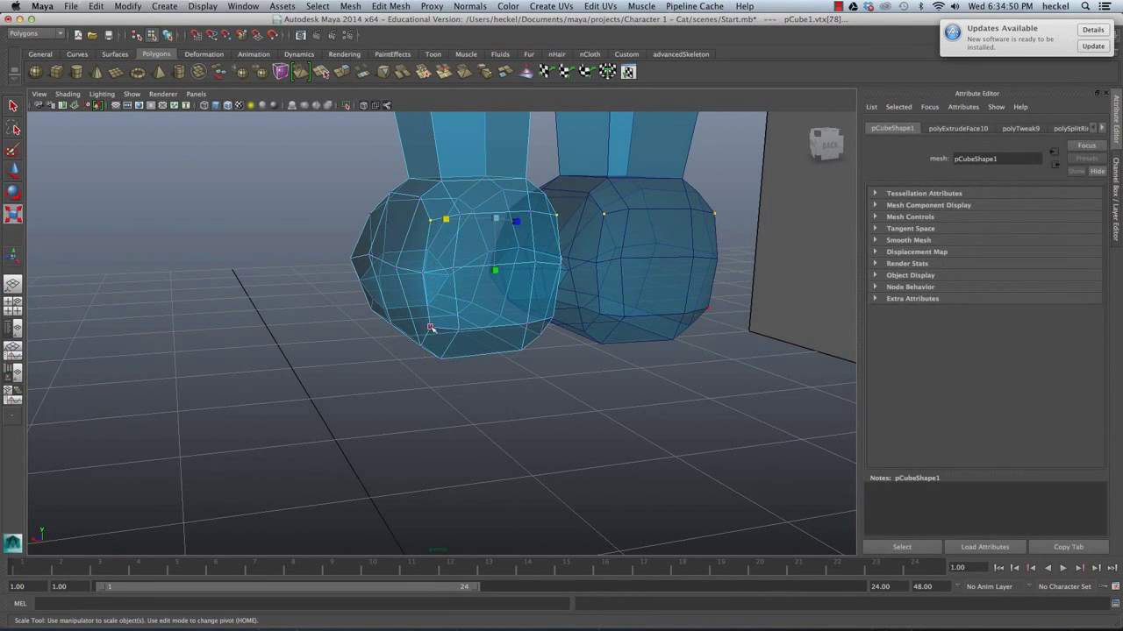
{"action": "left_click_drag", "start_coordinate": [553, 321], "coordinate": [603, 271], "text": "alt"}
Step: Nudge the heel's middle horizontal edge to refine the rounded back of the foot
{"action": "right_click_drag", "start_coordinate": [586, 286], "coordinate": [582, 261]}
{"action": "left_click", "coordinate": [588, 286]}
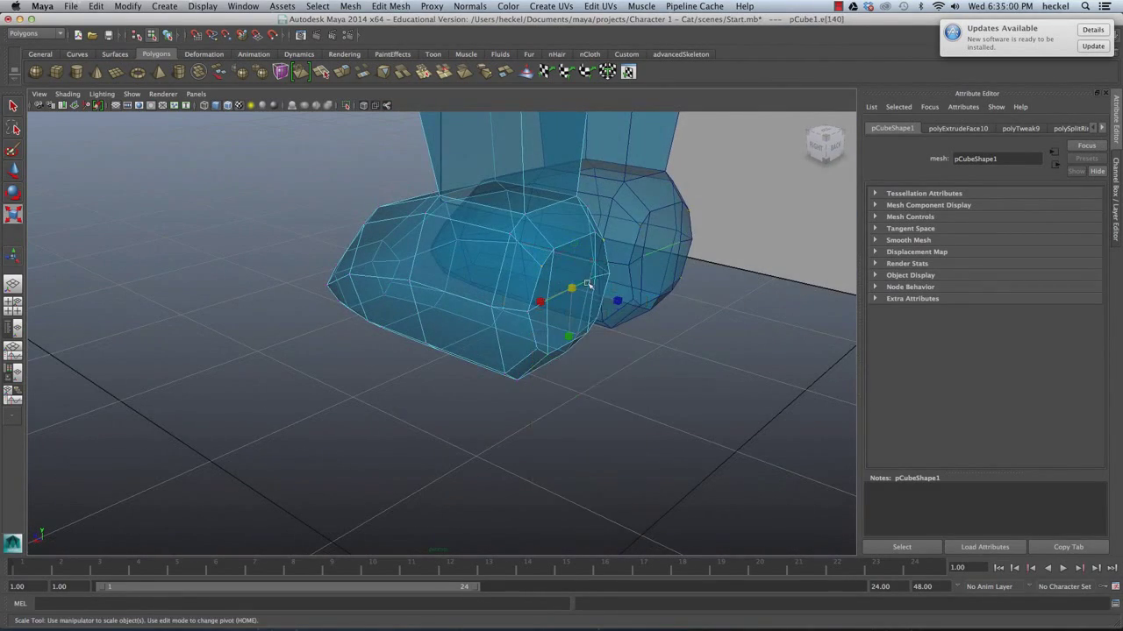
{"action": "key", "text": "w"}
{"action": "left_click_drag", "start_coordinate": [545, 283], "coordinate": [551, 286]}
{"action": "left_click", "coordinate": [688, 357]}
Step: Examine the shaped feet and the full body from several angles beside the reference drawings
{"action": "left_click_drag", "start_coordinate": [688, 357], "coordinate": [726, 350], "text": "alt"}
{"action": "right_click_drag", "start_coordinate": [726, 349], "coordinate": [447, 289], "text": "alt"}
{"action": "left_click_drag", "start_coordinate": [439, 285], "coordinate": [549, 298], "text": "alt"}
{"action": "right_click_drag", "start_coordinate": [549, 298], "coordinate": [363, 261], "text": "alt"}
{"action": "middle_click_drag", "start_coordinate": [363, 260], "coordinate": [345, 351], "text": "alt"}
{"action": "left_click_drag", "start_coordinate": [351, 347], "coordinate": [470, 275], "text": "alt"}
{"action": "right_click_drag", "start_coordinate": [471, 275], "coordinate": [459, 268], "text": "alt"}
{"action": "mouse_move", "coordinate": [485, 268]}
{"action": "middle_mouse_down", "text": "alt"}
{"action": "mouse_move", "coordinate": [479, 284]}
{"action": "mouse_move", "coordinate": [534, 376]}
{"action": "middle_mouse_up", "text": "alt"}
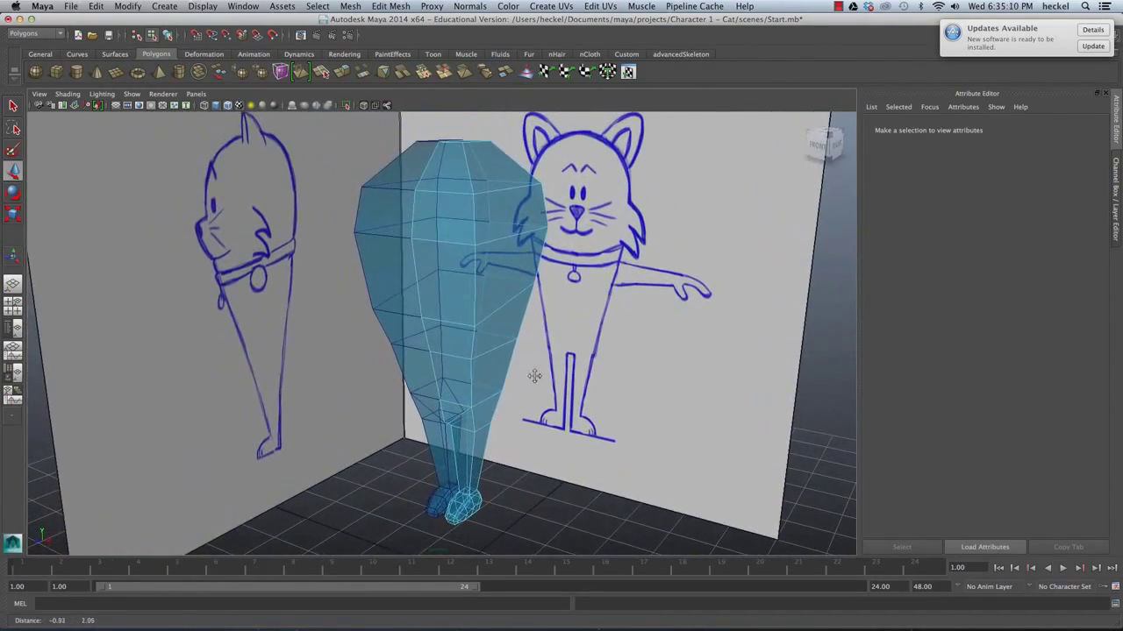
{"action": "mouse_move", "coordinate": [516, 225]}
{"action": "left_mouse_down", "text": "alt"}
{"action": "mouse_move", "coordinate": [465, 238]}
{"action": "mouse_move", "coordinate": [548, 255]}
{"action": "mouse_move", "coordinate": [533, 257]}
{"action": "left_mouse_up", "text": "alt"}
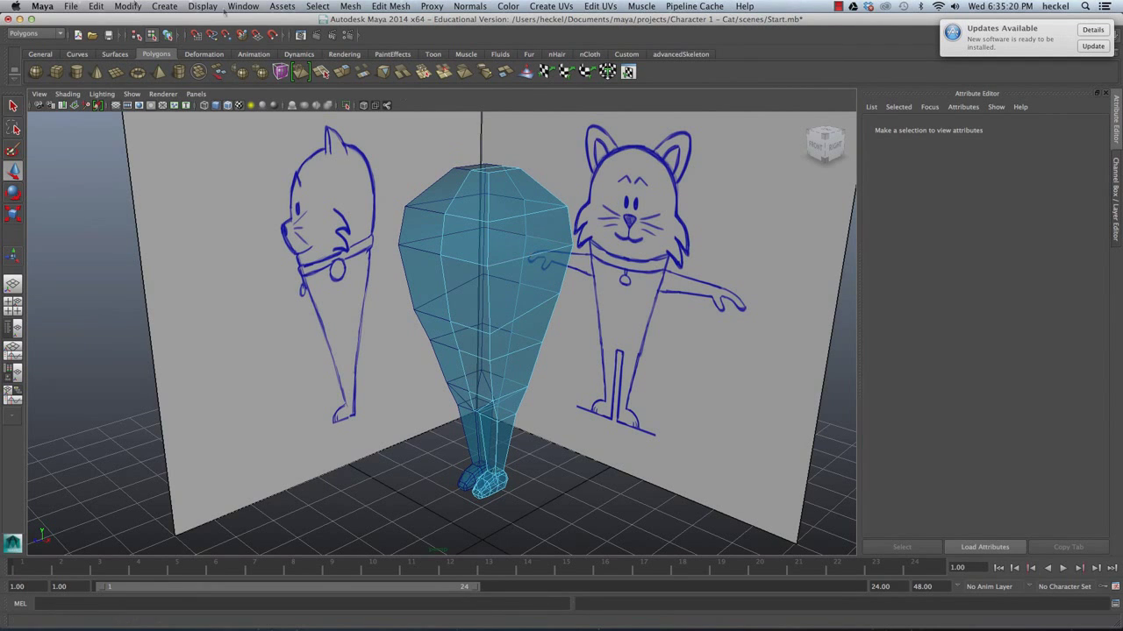
Step: Save the scene under the new name Stage01 as a Maya Binary file in the project's scenes folder
{"action": "left_click", "coordinate": [70, 6]}
{"action": "left_click", "coordinate": [88, 63]}
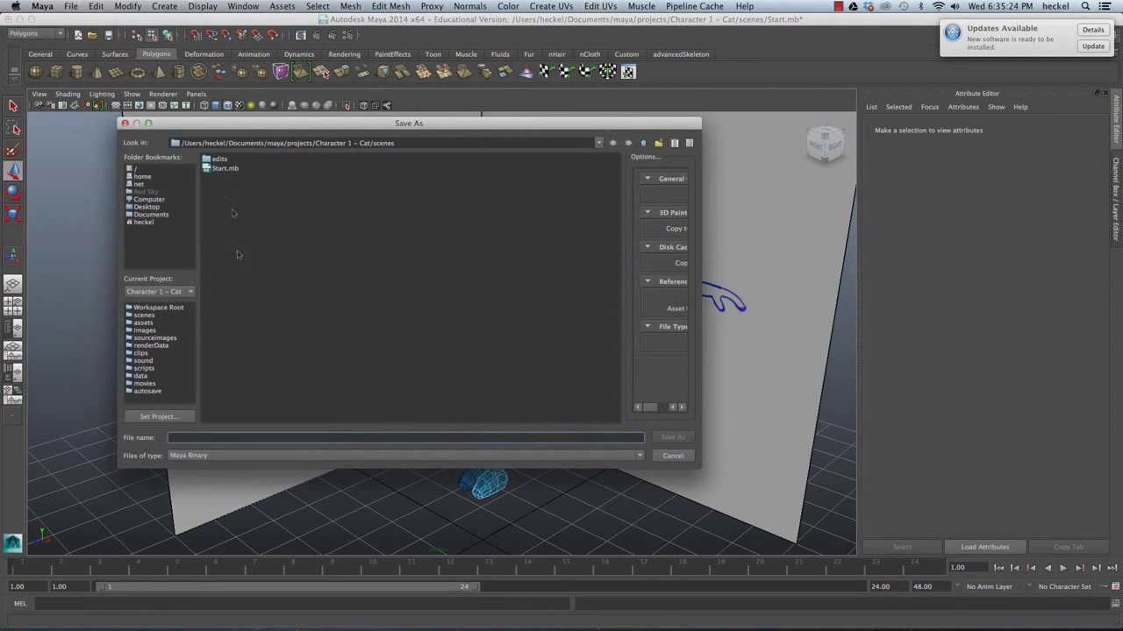
{"action": "type", "text": "Stage01"}
{"action": "left_click", "coordinate": [670, 438]}
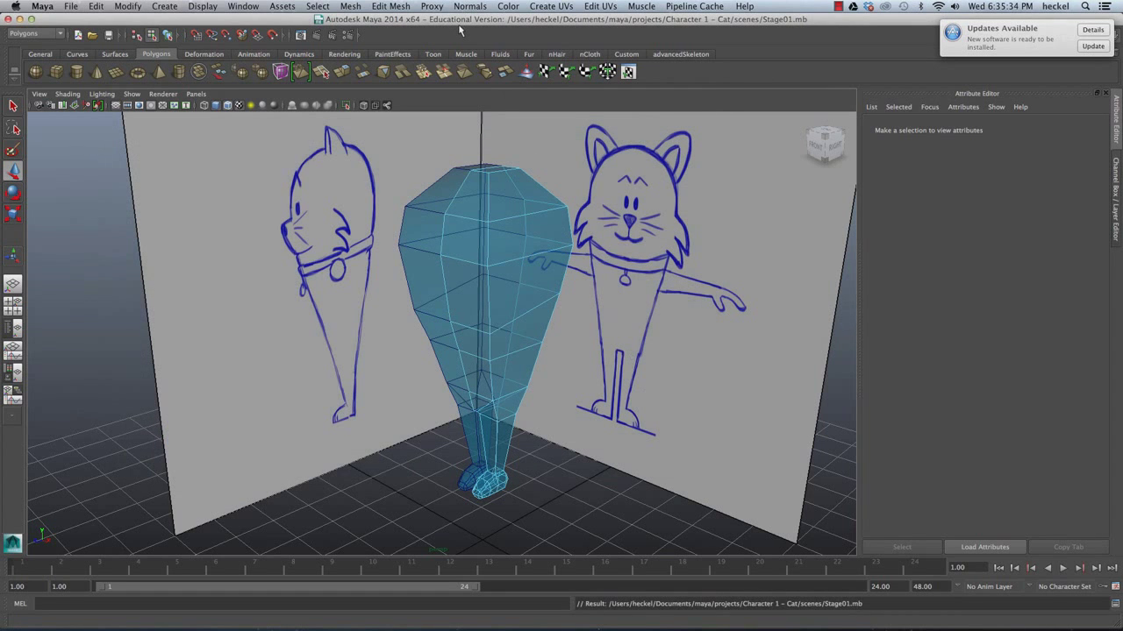